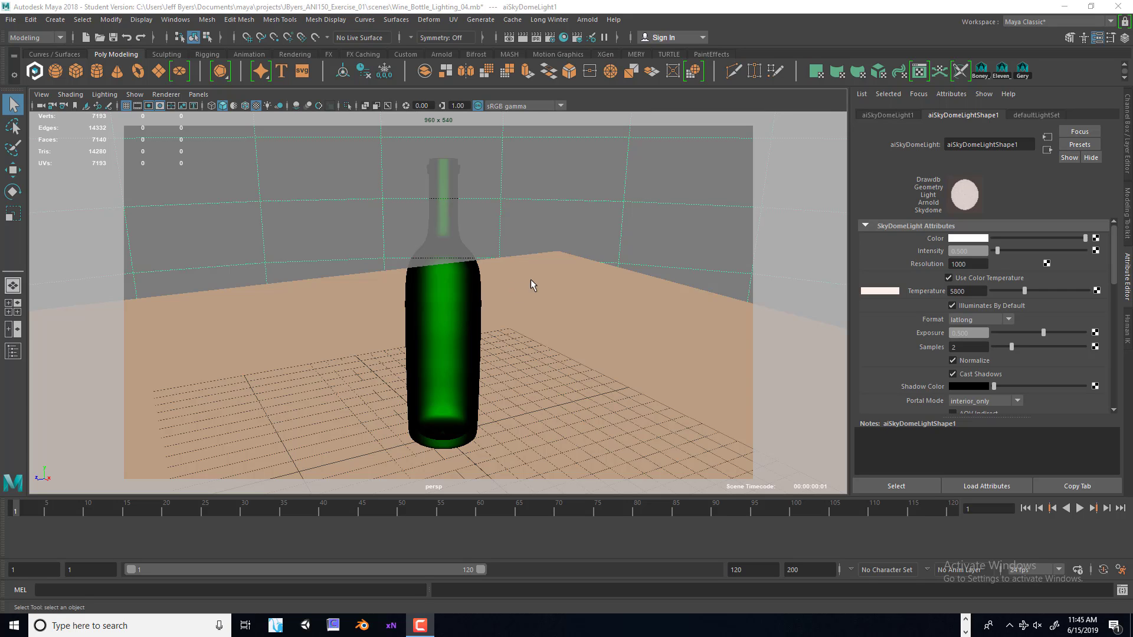
Step: Select the green wine bottle and examine its mesh and shading up close
{"action": "left_click", "coordinate": [454, 291]}
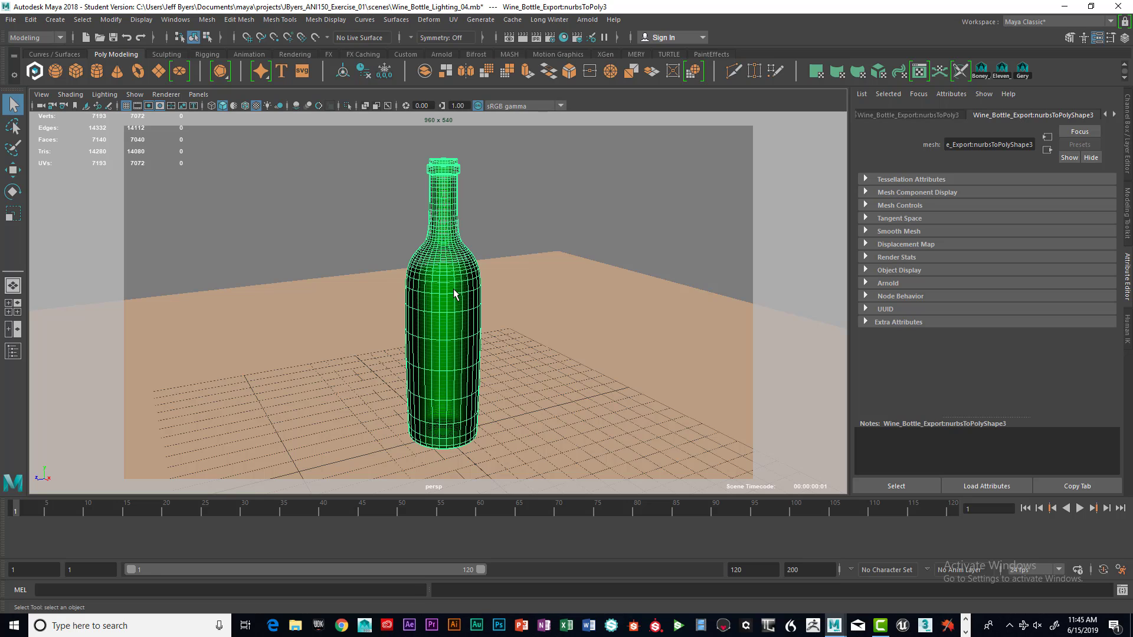
{"action": "scroll", "coordinate": [454, 291], "scroll_direction": "up", "scroll_amount": 10}
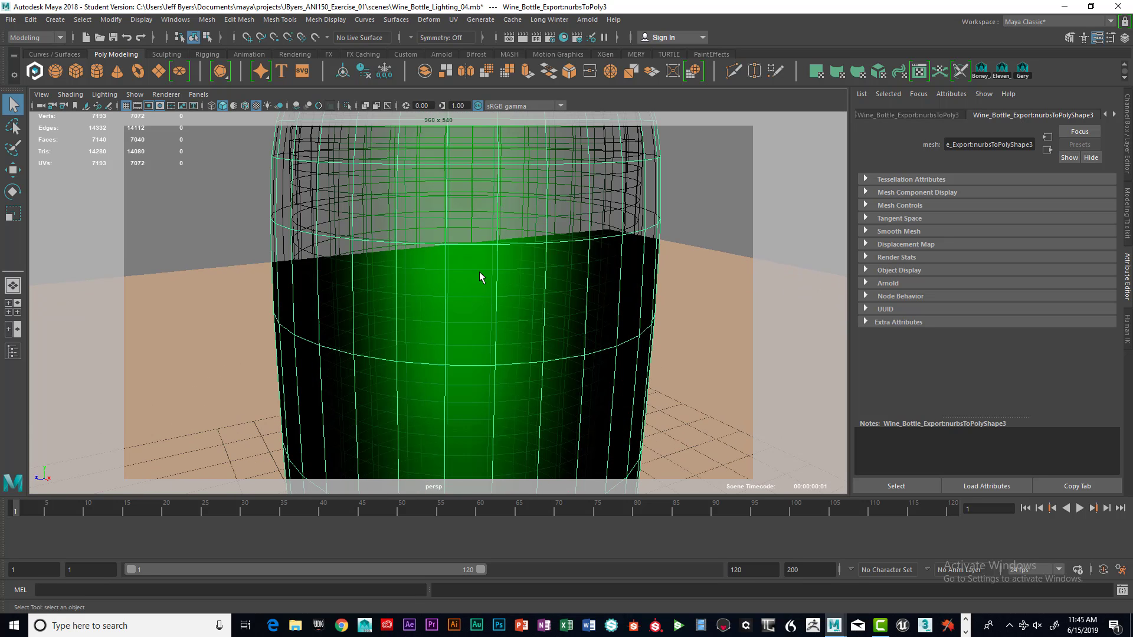
{"action": "scroll", "coordinate": [484, 267], "scroll_direction": "down", "scroll_amount": 2}
{"action": "scroll", "coordinate": [485, 268], "scroll_direction": "up", "scroll_amount": 2}
{"action": "scroll", "coordinate": [484, 272], "scroll_direction": "down", "scroll_amount": 2}
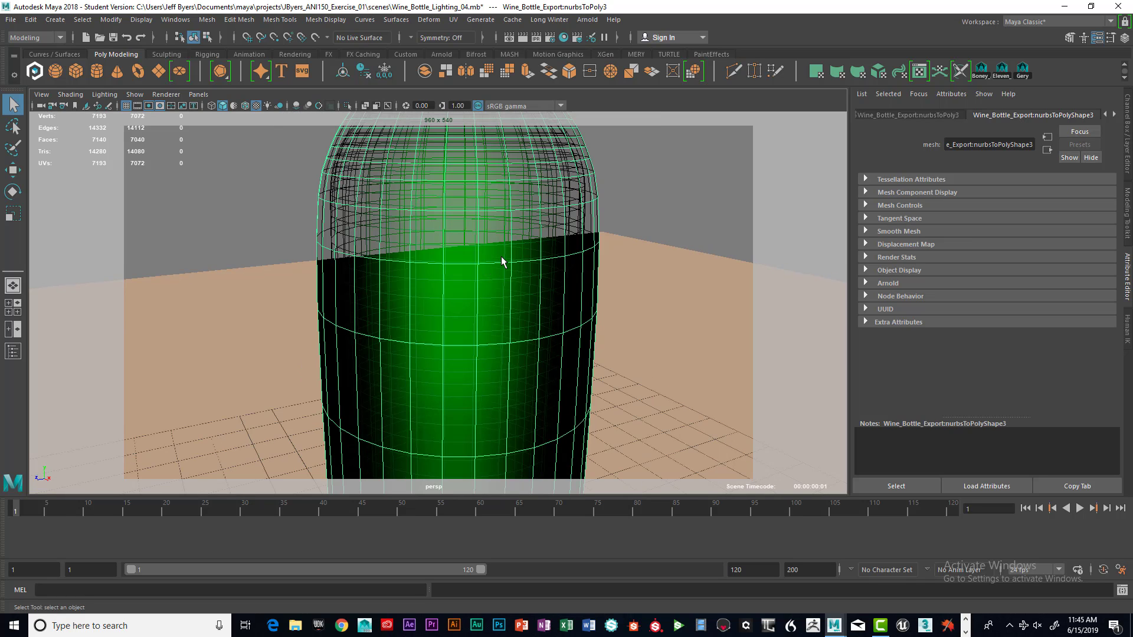
{"action": "scroll", "coordinate": [516, 243], "scroll_direction": "down", "scroll_amount": 4}
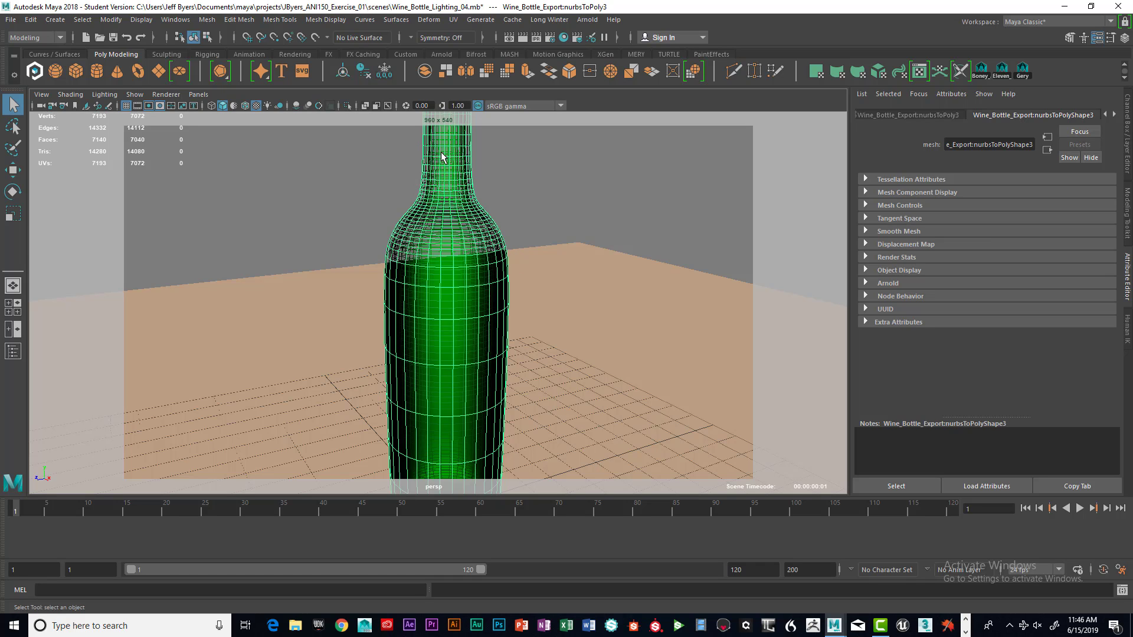
{"action": "scroll", "coordinate": [562, 200], "scroll_direction": "down", "scroll_amount": 3}
{"action": "scroll", "coordinate": [563, 201], "scroll_direction": "up", "scroll_amount": 2}
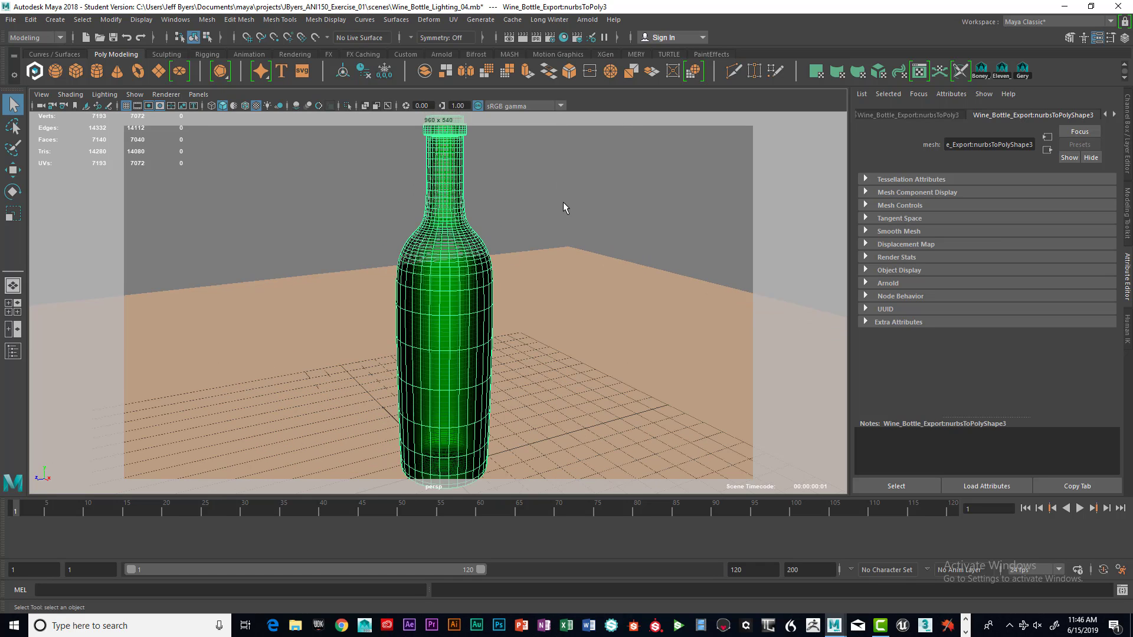
{"action": "scroll", "coordinate": [562, 201], "scroll_direction": "down", "scroll_amount": 1}
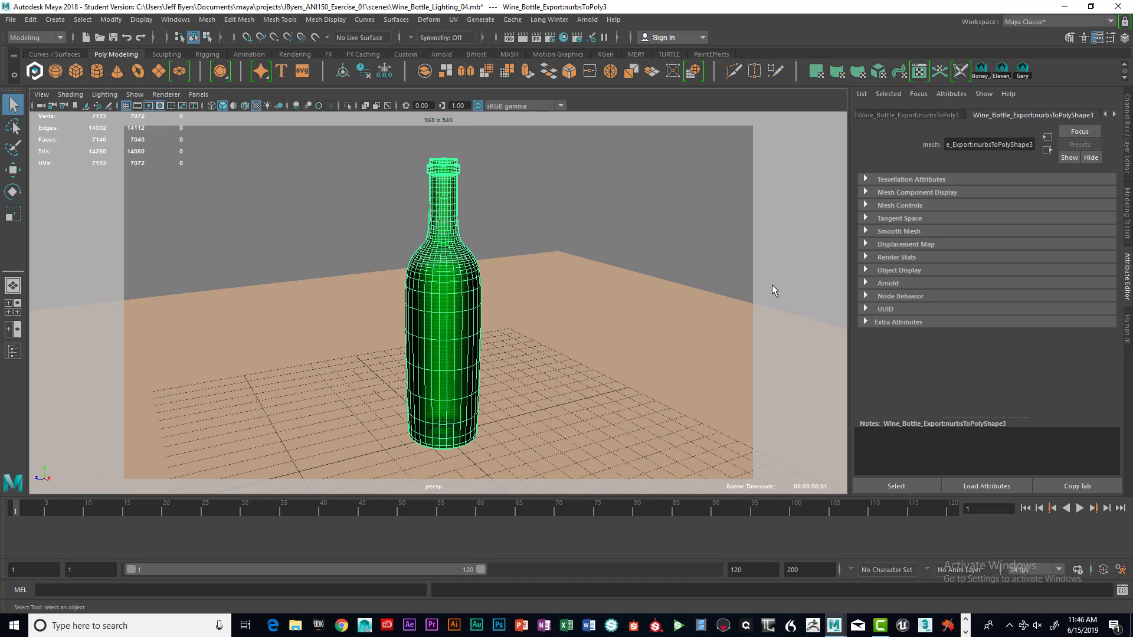
Step: Create a new display layer containing the selected wine bottle and hide that layer
{"action": "key", "text": "ctrl+a"}
{"action": "left_click", "coordinate": [1111, 410]}
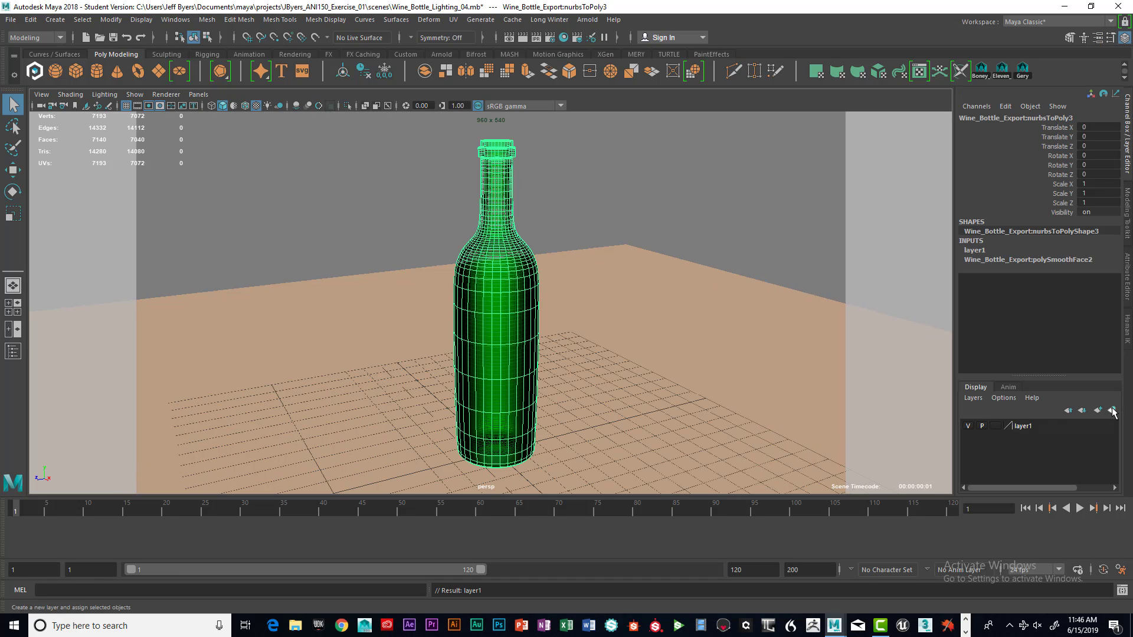
{"action": "left_click", "coordinate": [968, 425]}
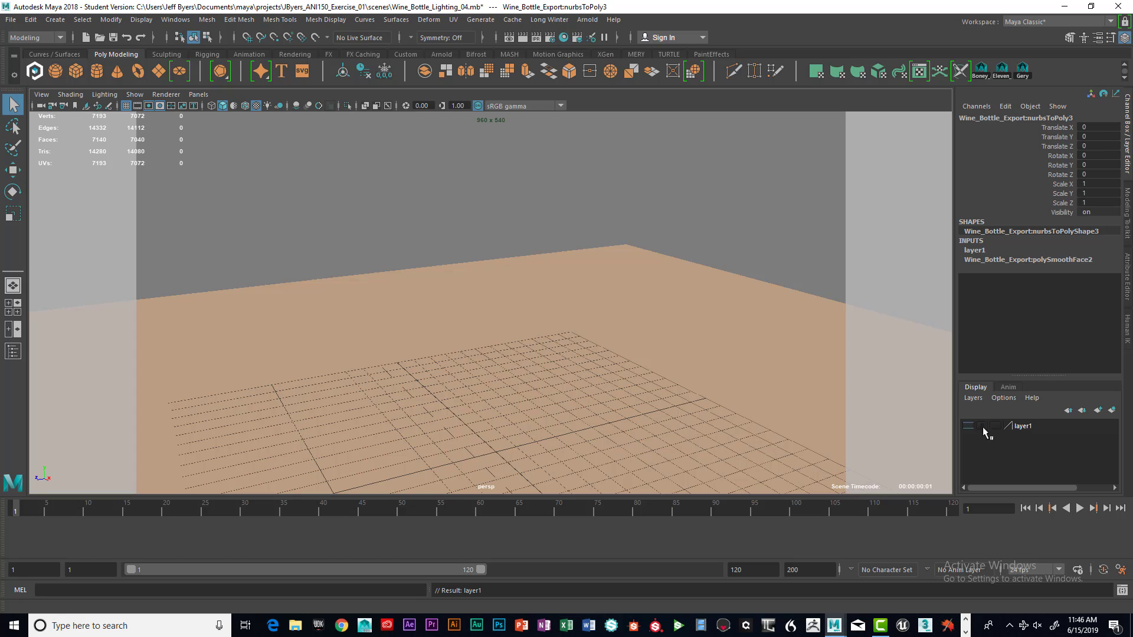
Step: Rename the new display layer as Wine_Bottle
{"action": "double_click", "coordinate": [1018, 426]}
{"action": "left_click_drag", "start_coordinate": [608, 300], "coordinate": [543, 305]}
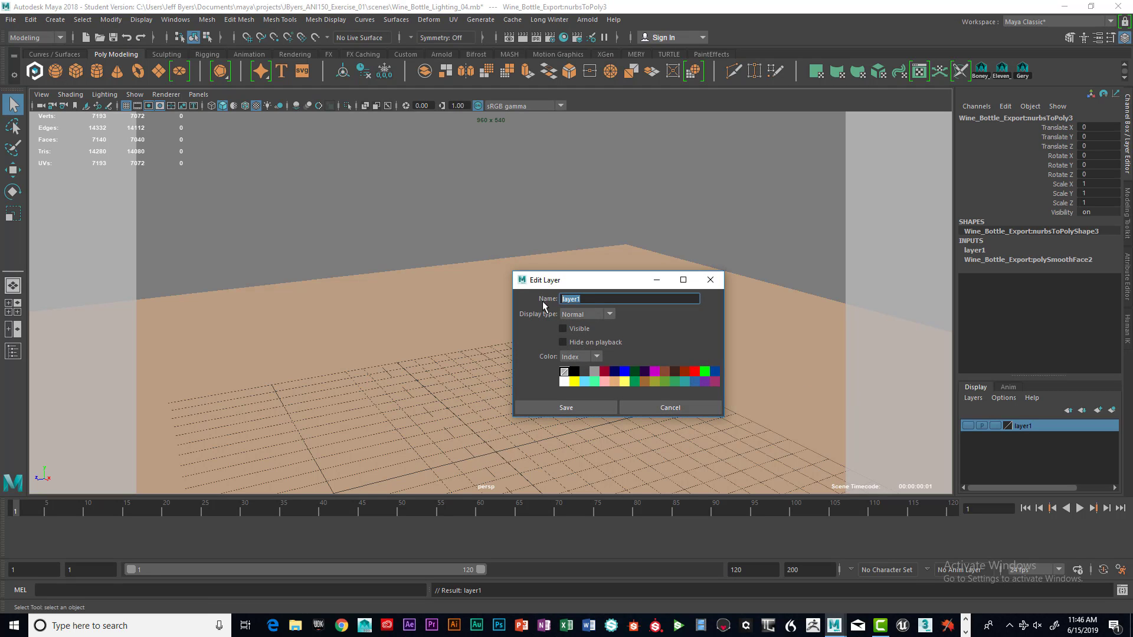
{"action": "type", "text": "Wine_Bottle"}
{"action": "left_click", "coordinate": [566, 407]}
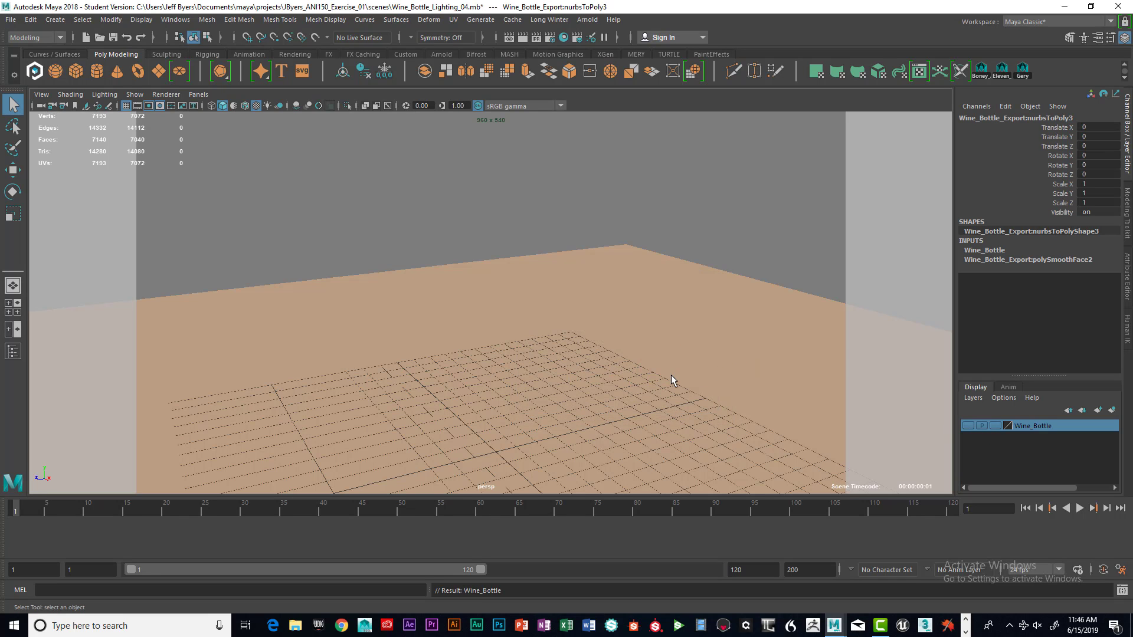
Step: Create a polygon sphere at the origin and scale it uniformly to about 3.855
{"action": "mouse_move", "coordinate": [671, 374]}
{"action": "left_mouse_down", "text": "alt"}
{"action": "mouse_move", "coordinate": [683, 384]}
{"action": "mouse_move", "coordinate": [686, 374]}
{"action": "left_mouse_up", "text": "alt"}
{"action": "scroll", "coordinate": [686, 374], "scroll_direction": "down", "scroll_amount": 2}
{"action": "scroll", "coordinate": [685, 374], "scroll_direction": "up", "scroll_amount": 3}
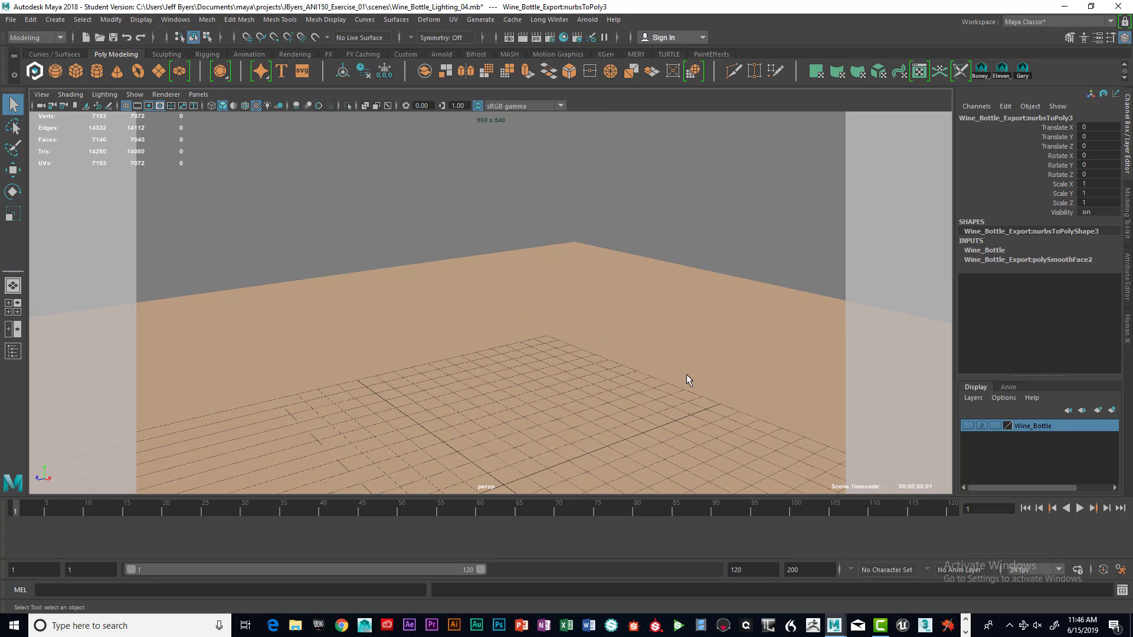
{"action": "scroll", "coordinate": [685, 374], "scroll_direction": "down", "scroll_amount": 1}
{"action": "middle_click_drag", "start_coordinate": [686, 374], "coordinate": [667, 358], "text": "alt"}
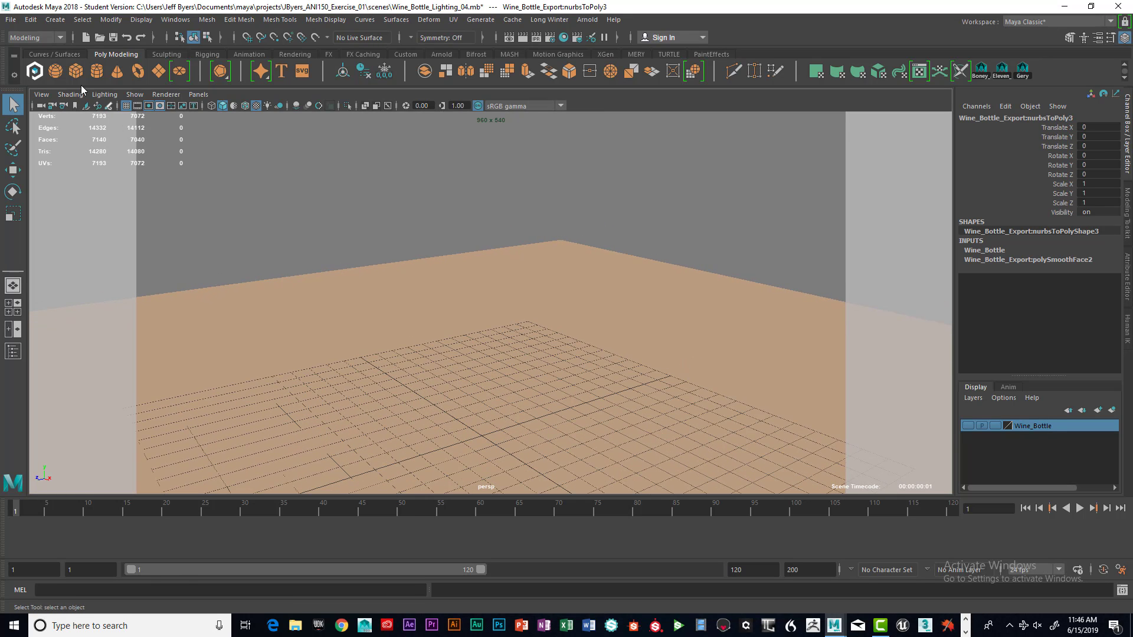
{"action": "left_click", "coordinate": [55, 70]}
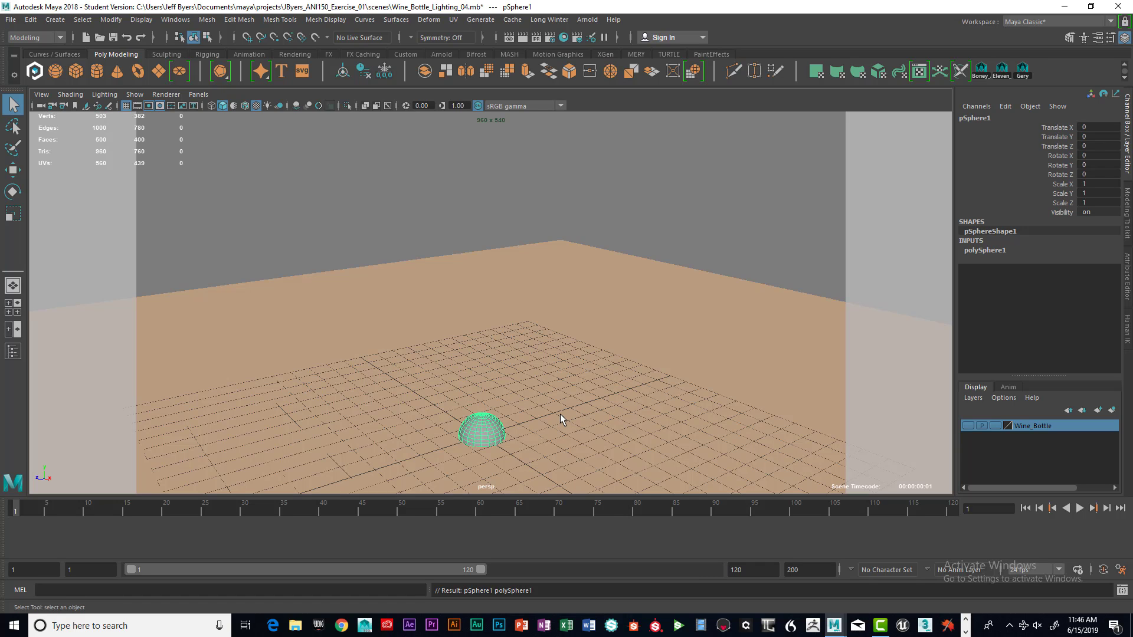
{"action": "key", "text": "r"}
{"action": "left_click_drag", "start_coordinate": [477, 436], "coordinate": [581, 430]}
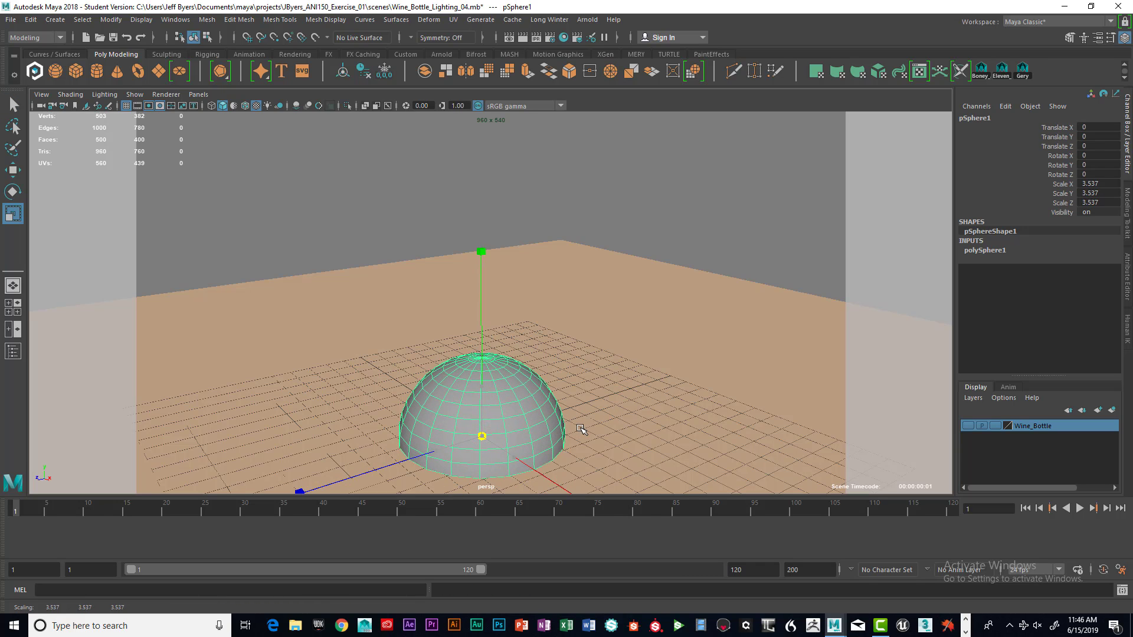
Step: Raise the sphere to about 3.85 in Translate Y so it rests on the ground, fine-tuning its height in the side view
{"action": "key", "text": "w"}
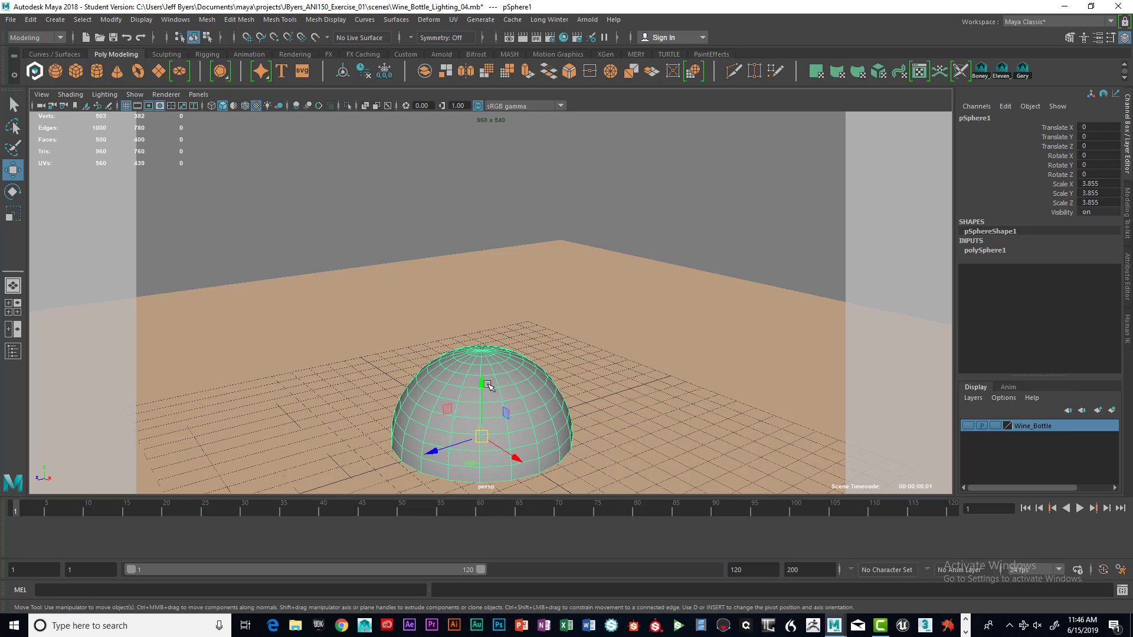
{"action": "left_click_drag", "start_coordinate": [483, 389], "coordinate": [505, 279]}
{"action": "middle_click_drag", "start_coordinate": [549, 278], "coordinate": [582, 276], "text": "alt"}
{"action": "scroll", "coordinate": [593, 281], "scroll_direction": "up", "scroll_amount": 2}
{"action": "scroll", "coordinate": [593, 282], "scroll_direction": "down", "scroll_amount": 1}
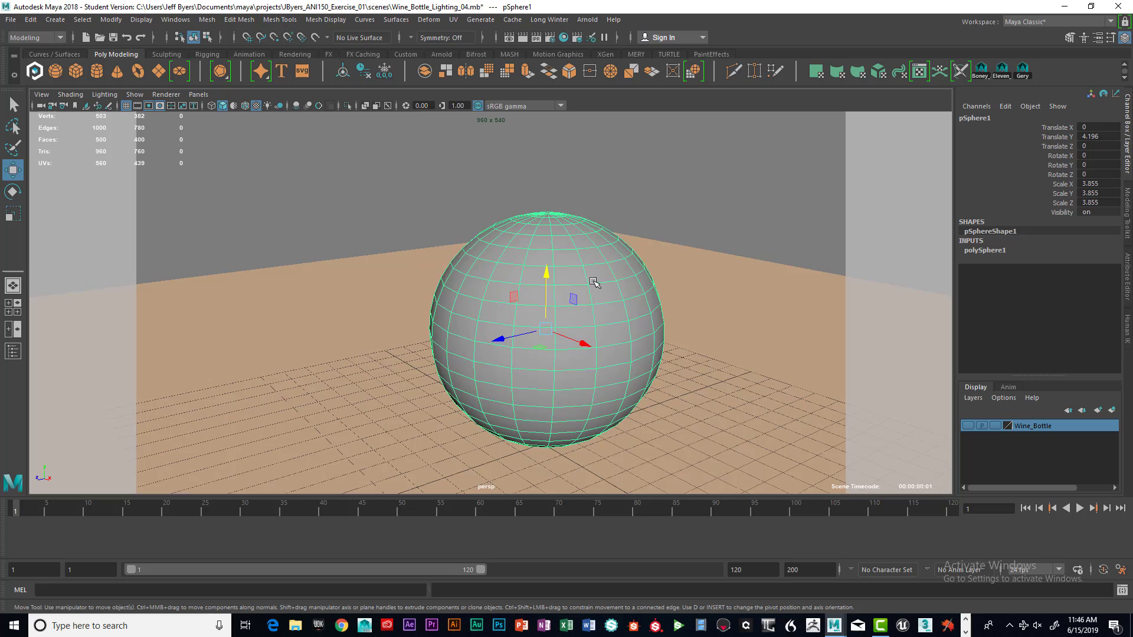
{"action": "scroll", "coordinate": [593, 282], "scroll_direction": "down", "scroll_amount": 2}
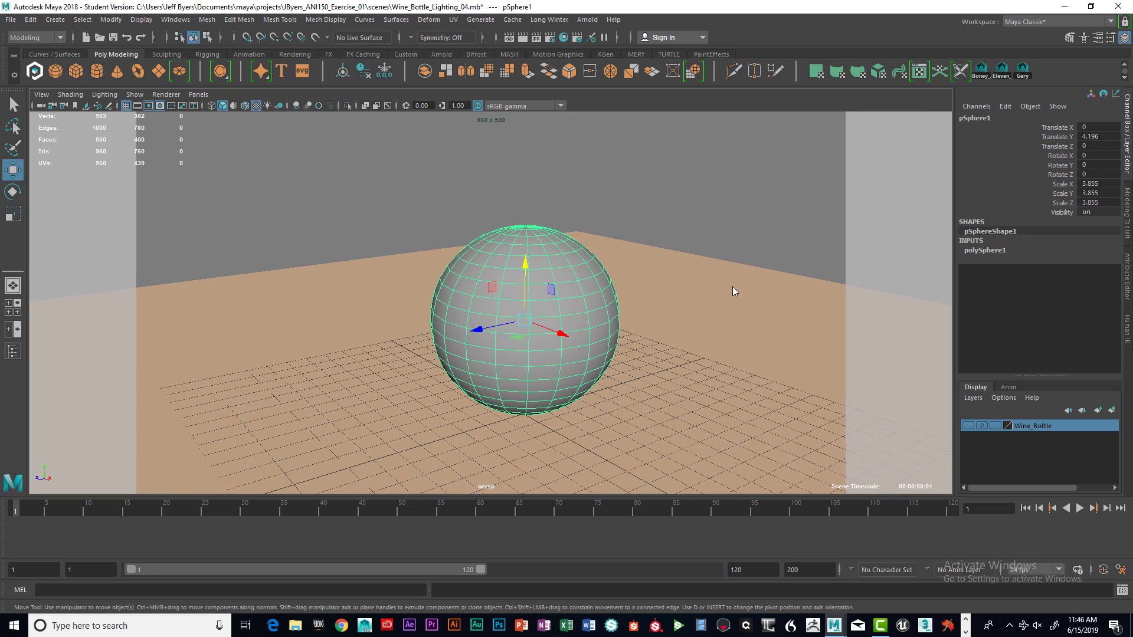
{"action": "key", "text": "space"}
{"action": "key", "text": "space"}
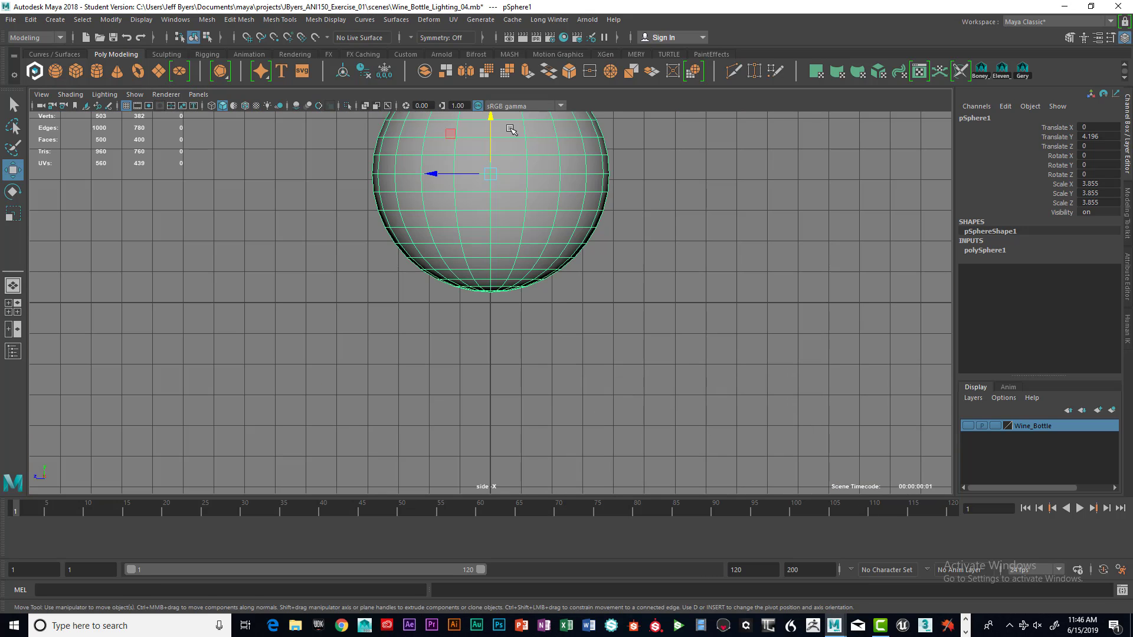
{"action": "left_click_drag", "start_coordinate": [492, 121], "coordinate": [493, 131]}
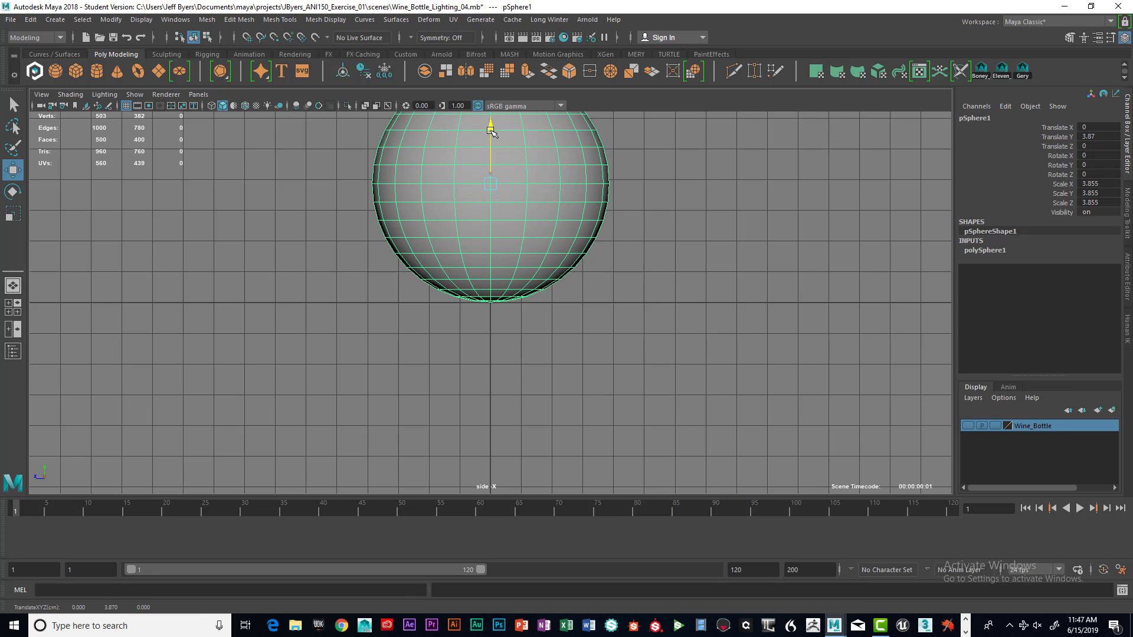
Step: Create a polygon cube and move it beside the sphere to about X 6.17 and Y 1.57
{"action": "key", "text": "space"}
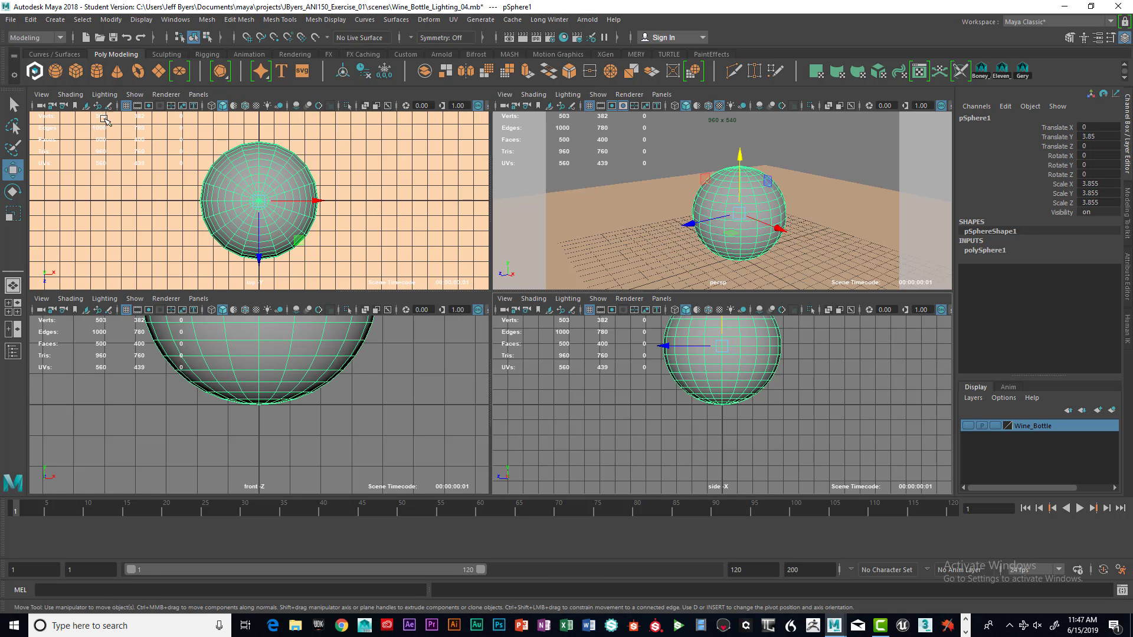
{"action": "left_click", "coordinate": [75, 70]}
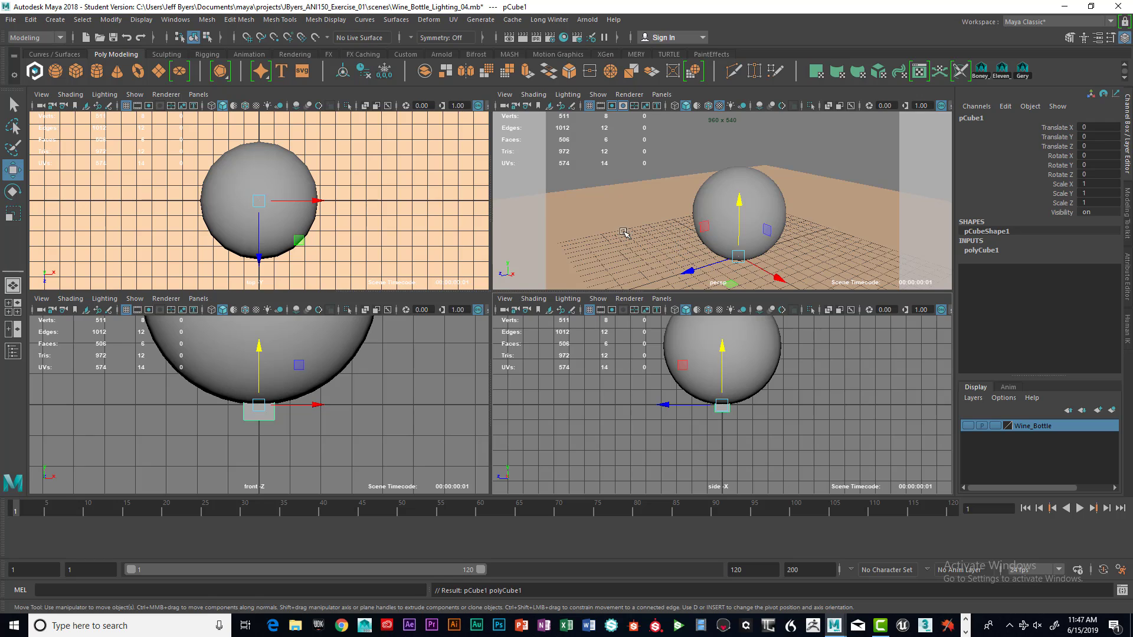
{"action": "left_click_drag", "start_coordinate": [324, 202], "coordinate": [419, 203]}
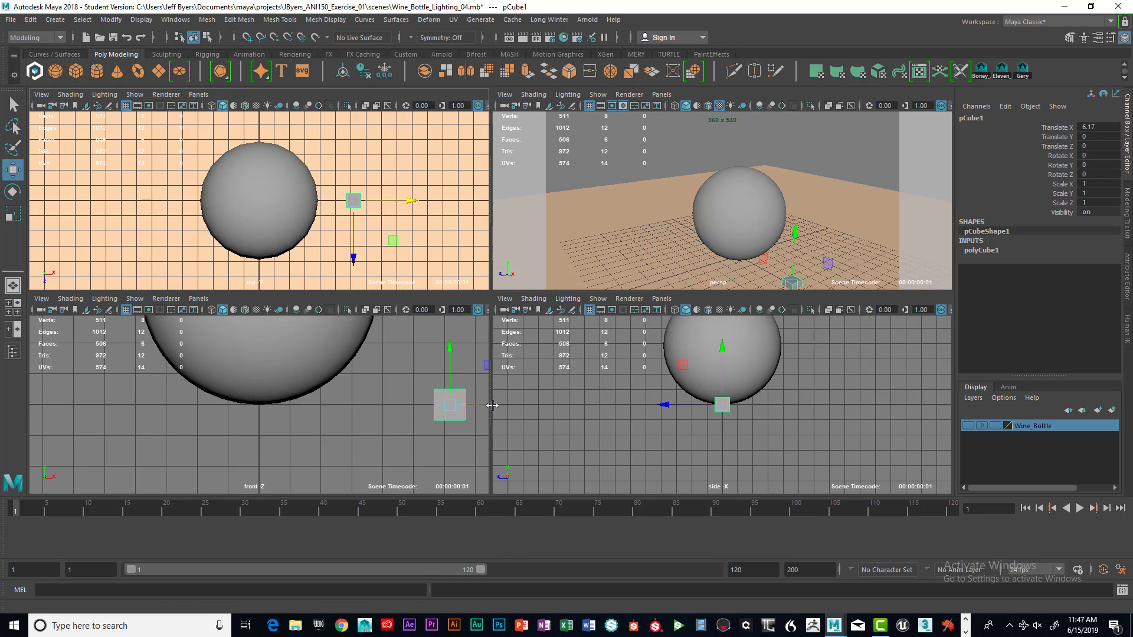
{"action": "left_click_drag", "start_coordinate": [450, 349], "coordinate": [453, 300]}
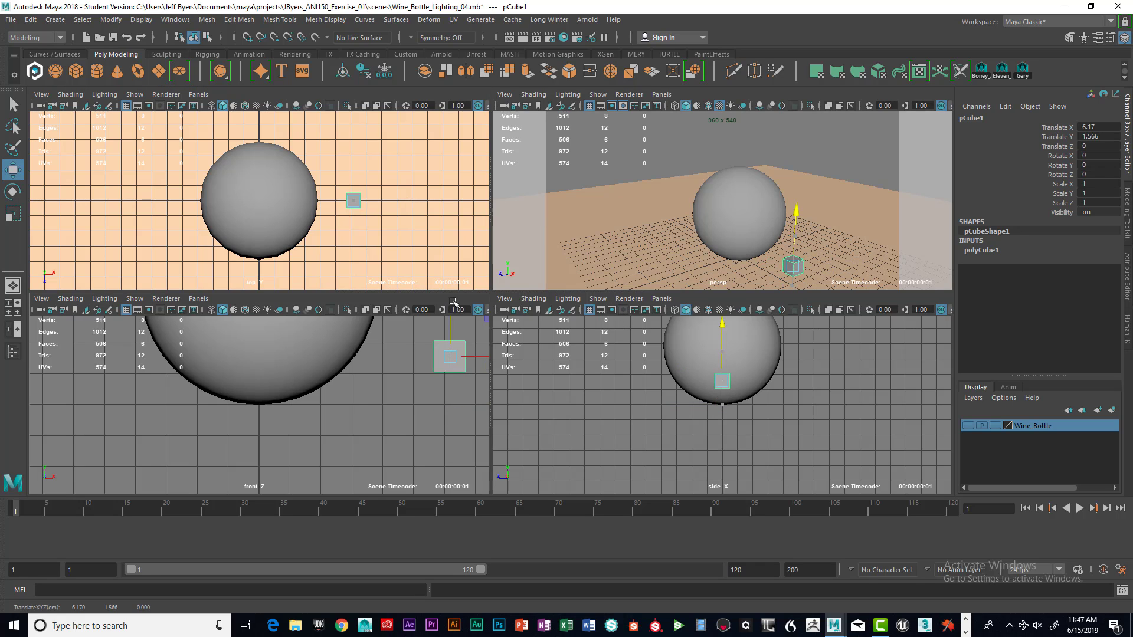
Step: Scale the cube uniformly to about 6.495 and move it clear of the sphere to about X 10.119, Y 3.279
{"action": "scroll", "coordinate": [439, 364], "scroll_direction": "down", "scroll_amount": 5}
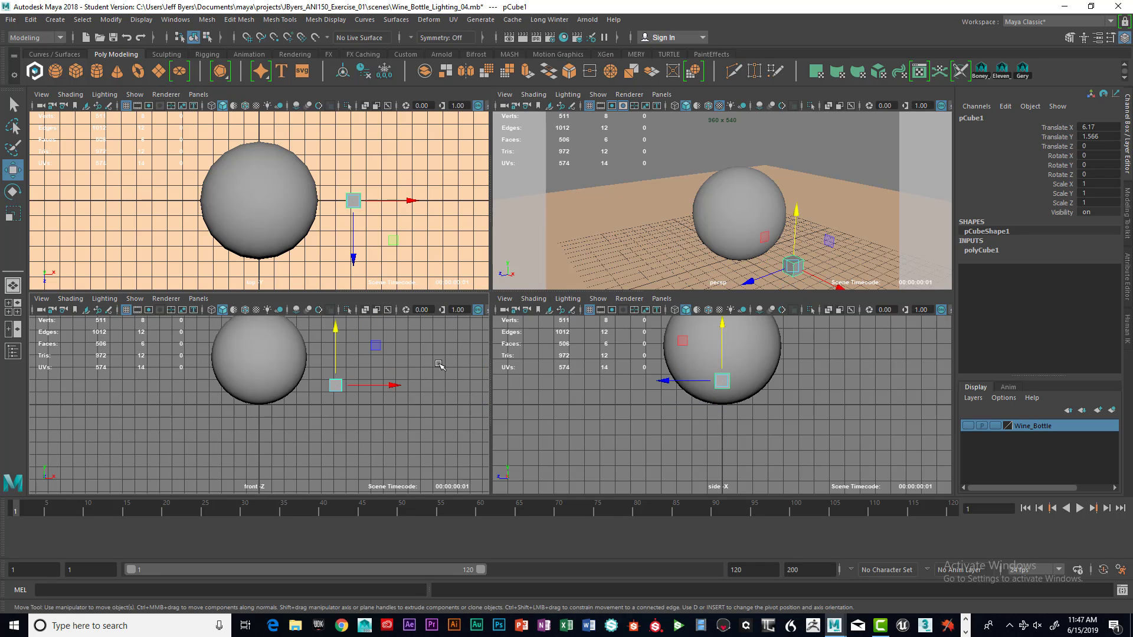
{"action": "key", "text": "r"}
{"action": "left_click_drag", "start_coordinate": [335, 385], "coordinate": [394, 379]}
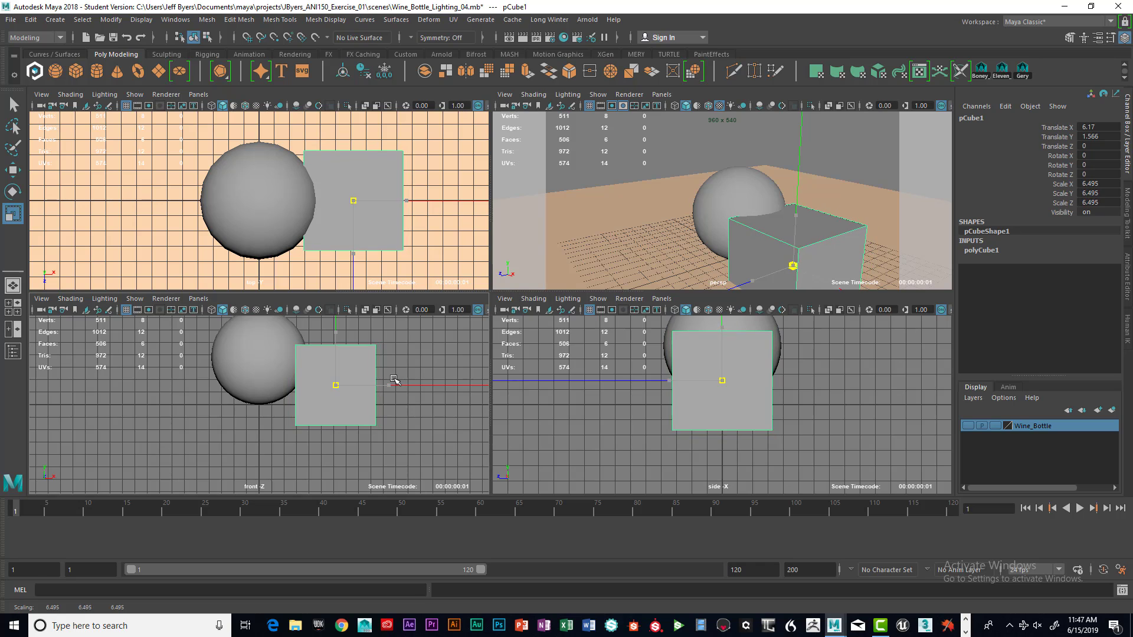
{"action": "key", "text": "w"}
{"action": "left_click_drag", "start_coordinate": [335, 339], "coordinate": [357, 311]}
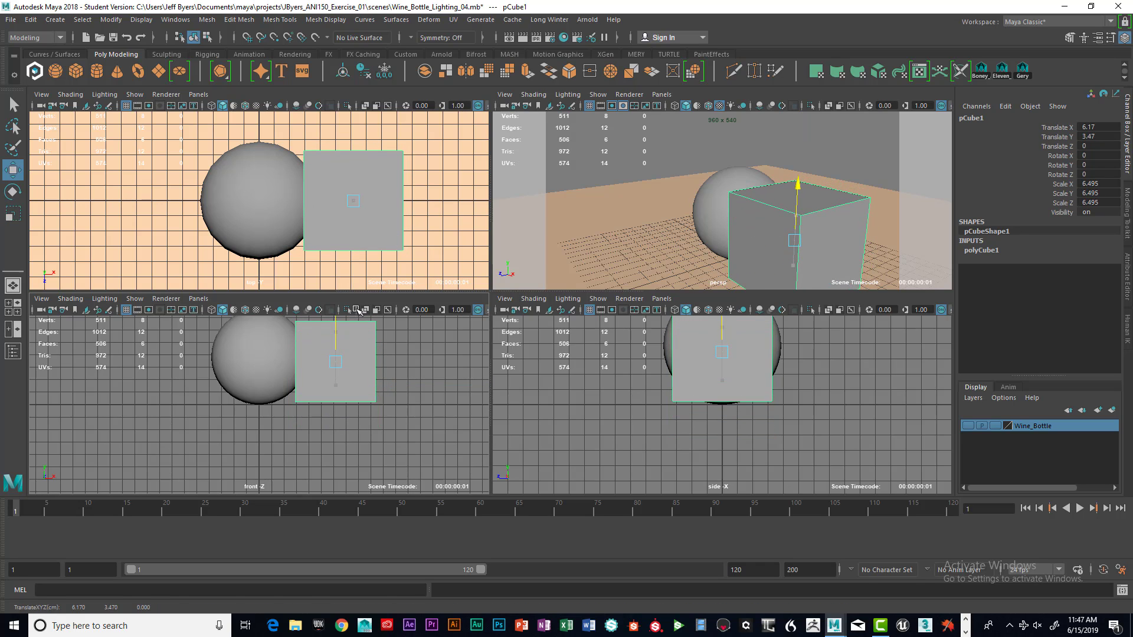
{"action": "left_click_drag", "start_coordinate": [388, 362], "coordinate": [438, 364]}
Step: Move the cube back diagonally from the sphere to about X 8.853 and Z -7.885
{"action": "middle_click_drag", "start_coordinate": [754, 195], "coordinate": [691, 150], "text": "alt"}
{"action": "left_click_drag", "start_coordinate": [729, 186], "coordinate": [753, 210], "text": "alt"}
{"action": "middle_click_drag", "start_coordinate": [696, 216], "coordinate": [643, 215], "text": "alt"}
{"action": "left_click_drag", "start_coordinate": [632, 236], "coordinate": [684, 236], "text": "alt"}
{"action": "middle_click_drag", "start_coordinate": [713, 237], "coordinate": [661, 237], "text": "alt"}
{"action": "scroll", "coordinate": [661, 236], "scroll_direction": "up", "scroll_amount": 4}
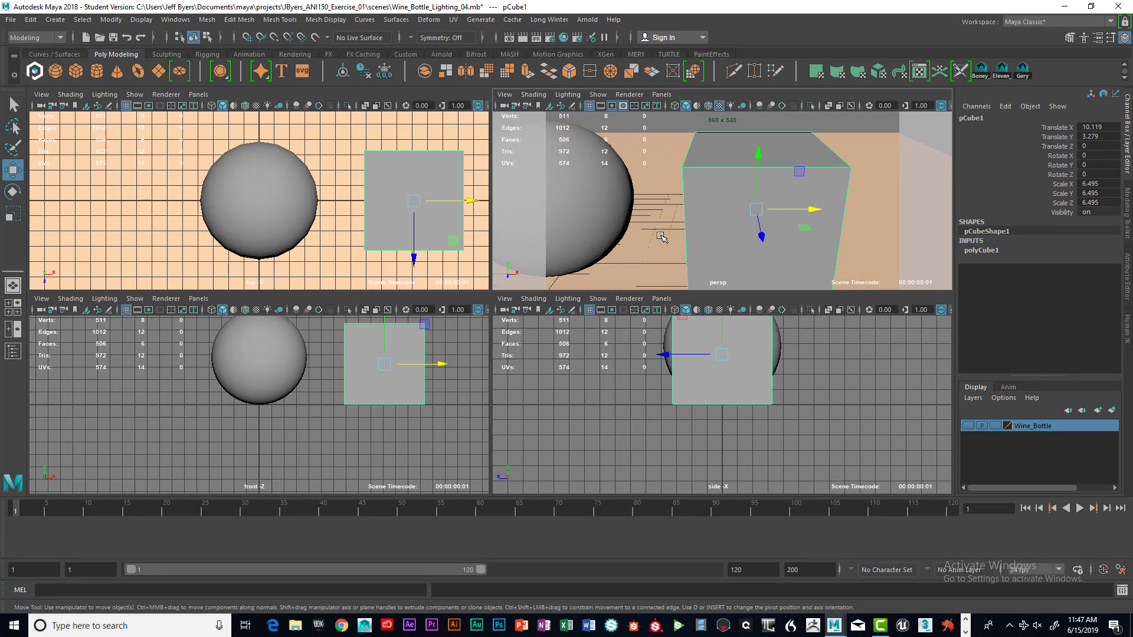
{"action": "left_click_drag", "start_coordinate": [729, 207], "coordinate": [695, 226], "text": "alt"}
{"action": "scroll", "coordinate": [711, 232], "scroll_direction": "down", "scroll_amount": 10}
{"action": "scroll", "coordinate": [711, 231], "scroll_direction": "up", "scroll_amount": 5}
{"action": "scroll", "coordinate": [698, 222], "scroll_direction": "down", "scroll_amount": 8}
{"action": "scroll", "coordinate": [698, 222], "scroll_direction": "up", "scroll_amount": 8}
{"action": "left_click_drag", "start_coordinate": [689, 227], "coordinate": [697, 229], "text": "alt"}
{"action": "middle_click_drag", "start_coordinate": [695, 229], "coordinate": [711, 235], "text": "alt"}
{"action": "right_click_drag", "start_coordinate": [713, 235], "coordinate": [803, 235], "text": "alt"}
{"action": "middle_click_drag", "start_coordinate": [665, 252], "coordinate": [667, 212], "text": "alt"}
{"action": "left_click_drag", "start_coordinate": [668, 213], "coordinate": [659, 205], "text": "alt"}
{"action": "middle_click_drag", "start_coordinate": [649, 213], "coordinate": [667, 231], "text": "alt"}
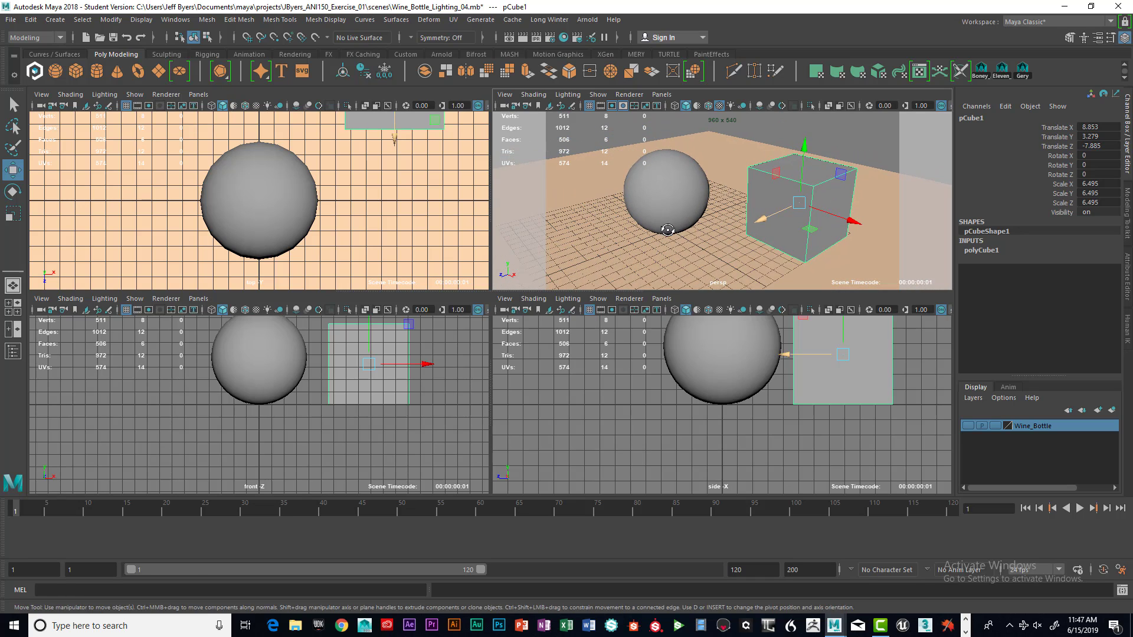
Step: Select the sphere and the cube in turn to compare the two objects in the perspective view
{"action": "left_click_drag", "start_coordinate": [667, 230], "coordinate": [672, 228], "text": "alt"}
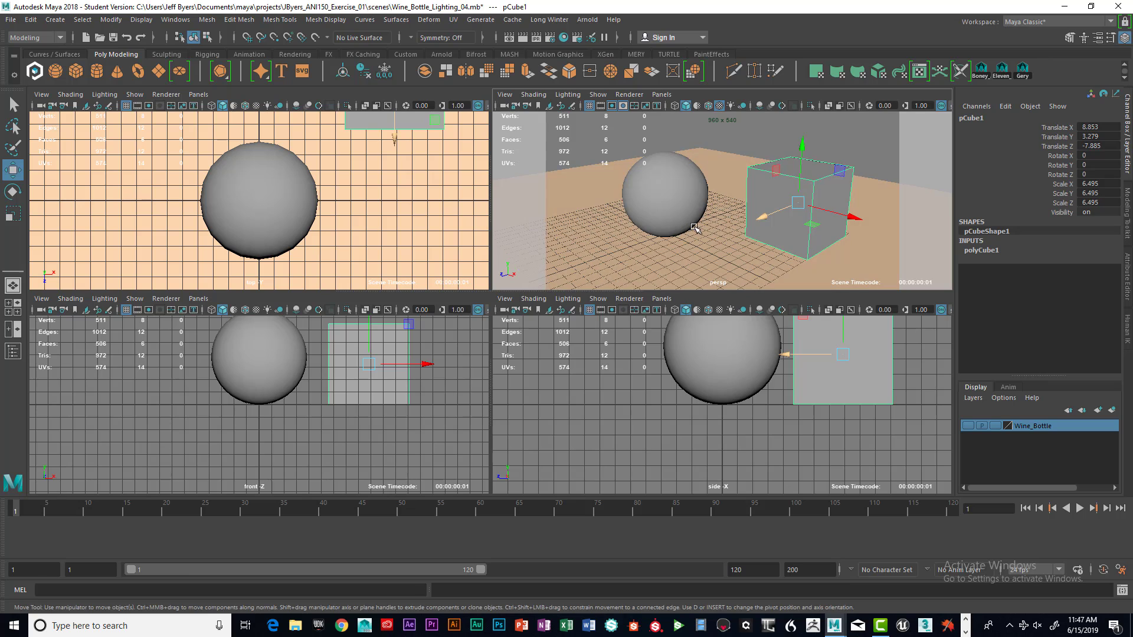
{"action": "middle_click_drag", "start_coordinate": [695, 228], "coordinate": [698, 240], "text": "alt"}
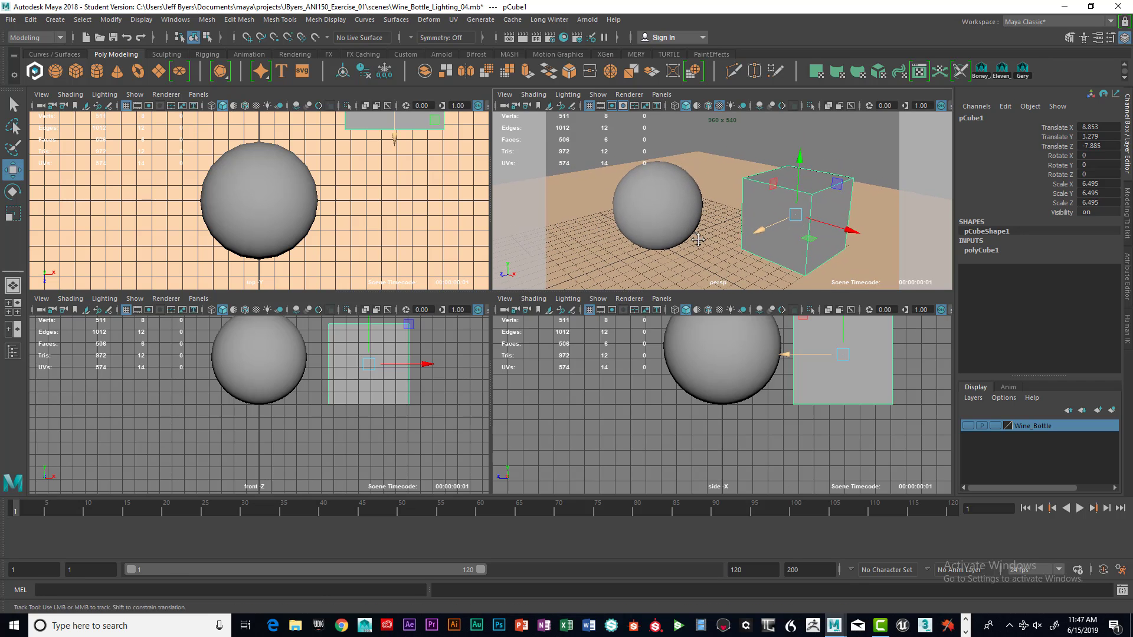
{"action": "left_click_drag", "start_coordinate": [698, 239], "coordinate": [753, 223], "text": "alt"}
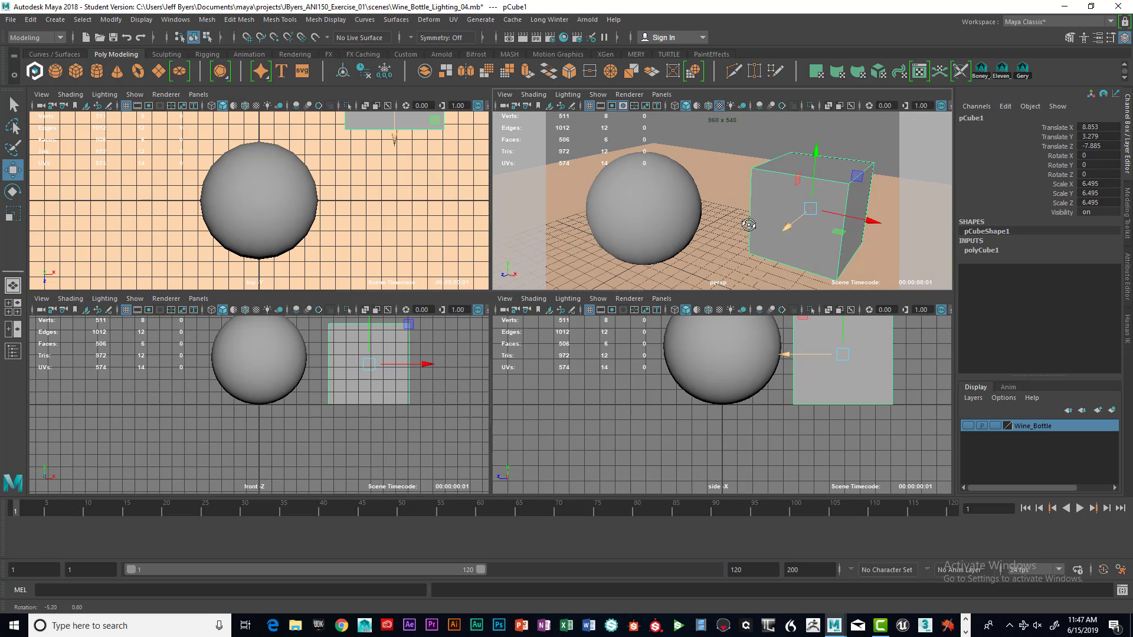
{"action": "left_click", "coordinate": [652, 206]}
{"action": "left_click", "coordinate": [788, 211]}
{"action": "left_click", "coordinate": [665, 206]}
{"action": "left_click", "coordinate": [794, 211]}
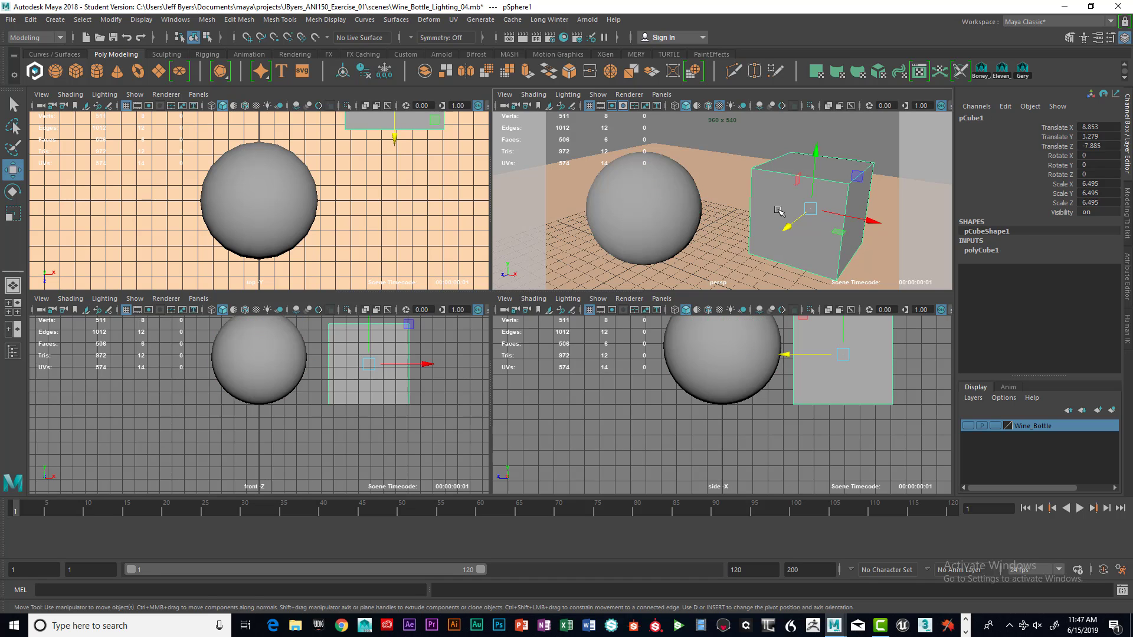
{"action": "left_click", "coordinate": [632, 209]}
{"action": "left_click", "coordinate": [786, 214]}
{"action": "left_click", "coordinate": [658, 212]}
{"action": "left_click", "coordinate": [789, 221]}
Step: Enlarge the perspective view with both objects framed and select the sphere
{"action": "key", "text": "space"}
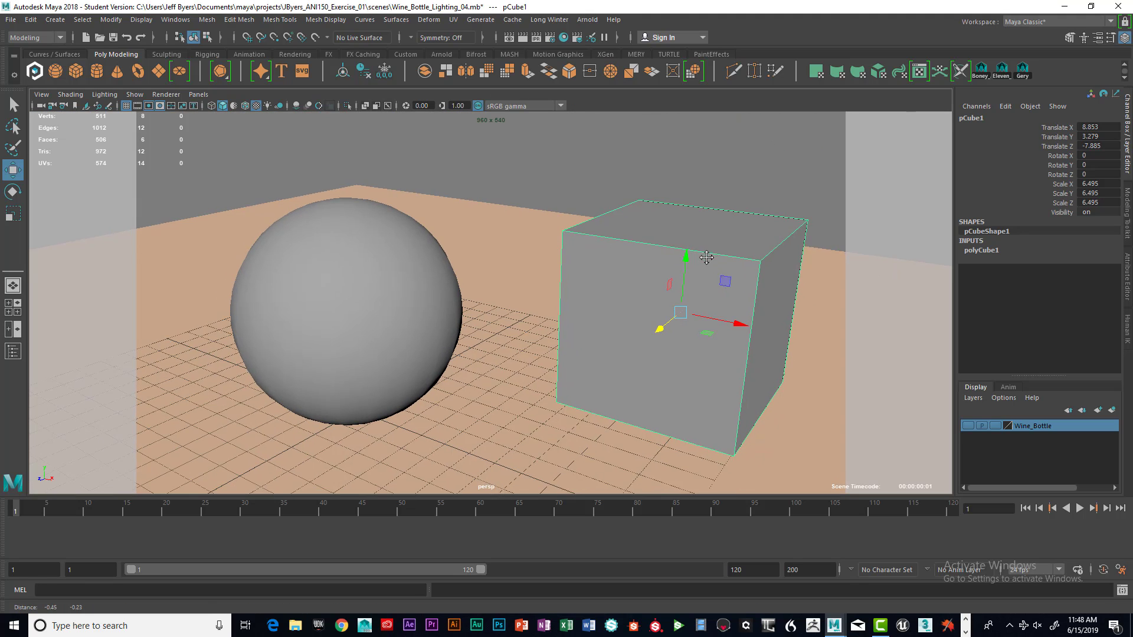
{"action": "middle_click_drag", "start_coordinate": [706, 257], "coordinate": [697, 253], "text": "alt"}
{"action": "left_click_drag", "start_coordinate": [697, 253], "coordinate": [700, 248], "text": "alt"}
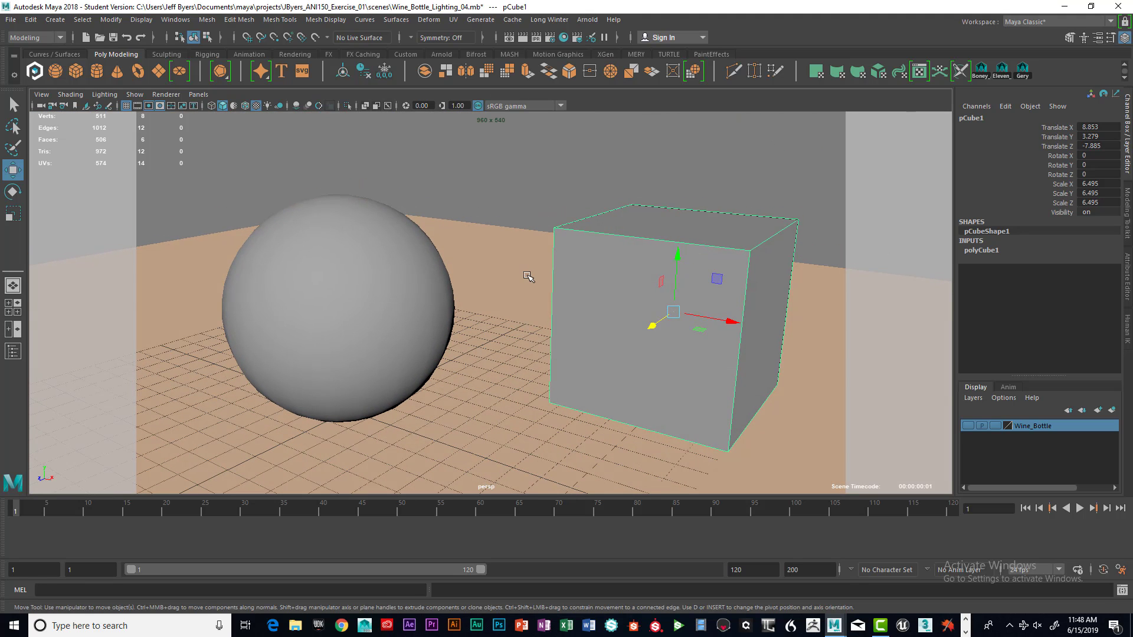
{"action": "left_click", "coordinate": [518, 383]}
{"action": "left_click", "coordinate": [672, 294]}
{"action": "left_click", "coordinate": [390, 312]}
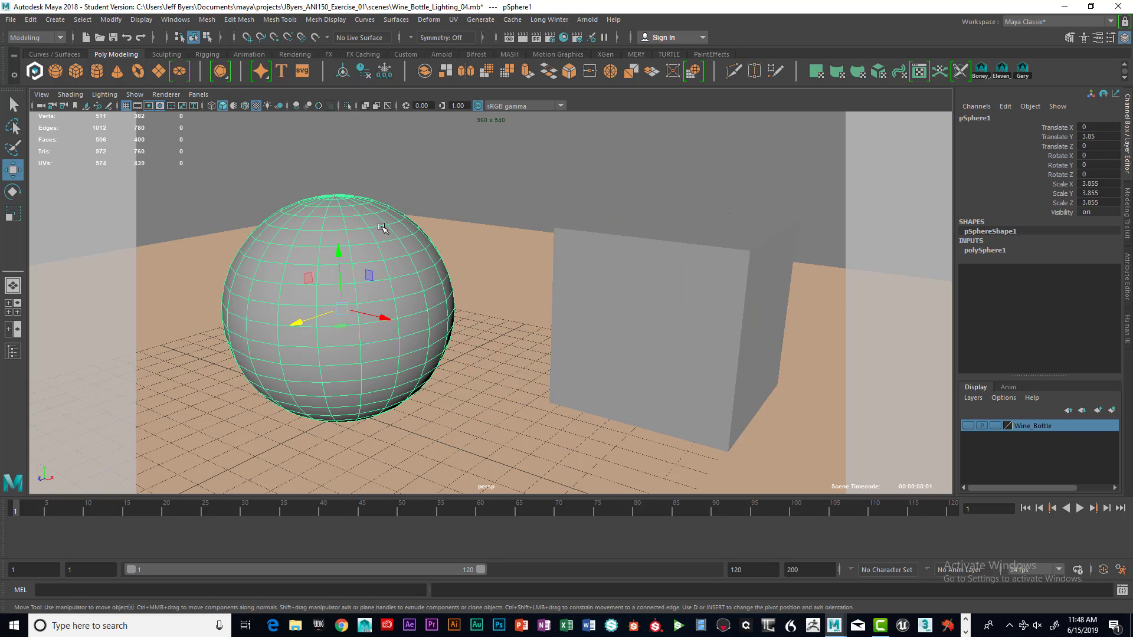
Step: Assign a new Arnold aiStandardSurface material to the sphere
{"action": "right_click_drag", "start_coordinate": [377, 223], "coordinate": [392, 525]}
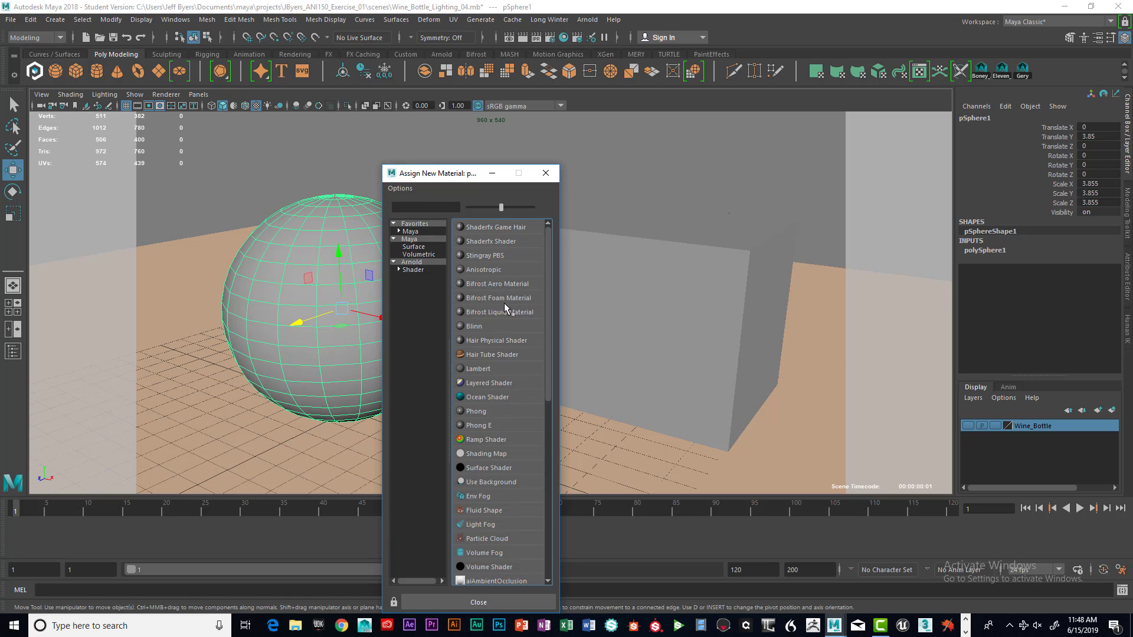
{"action": "left_click", "coordinate": [422, 270]}
{"action": "left_click", "coordinate": [508, 313]}
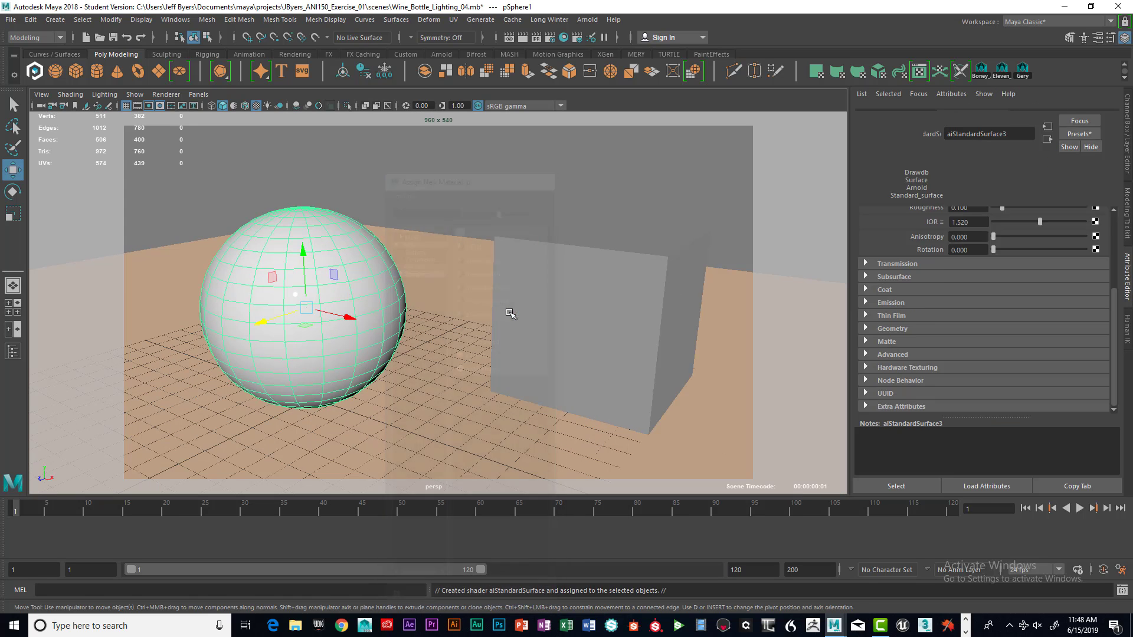
Step: Rename the sphere's new material as Micro_Detail_TX
{"action": "left_click", "coordinate": [569, 290]}
{"action": "left_click", "coordinate": [356, 287]}
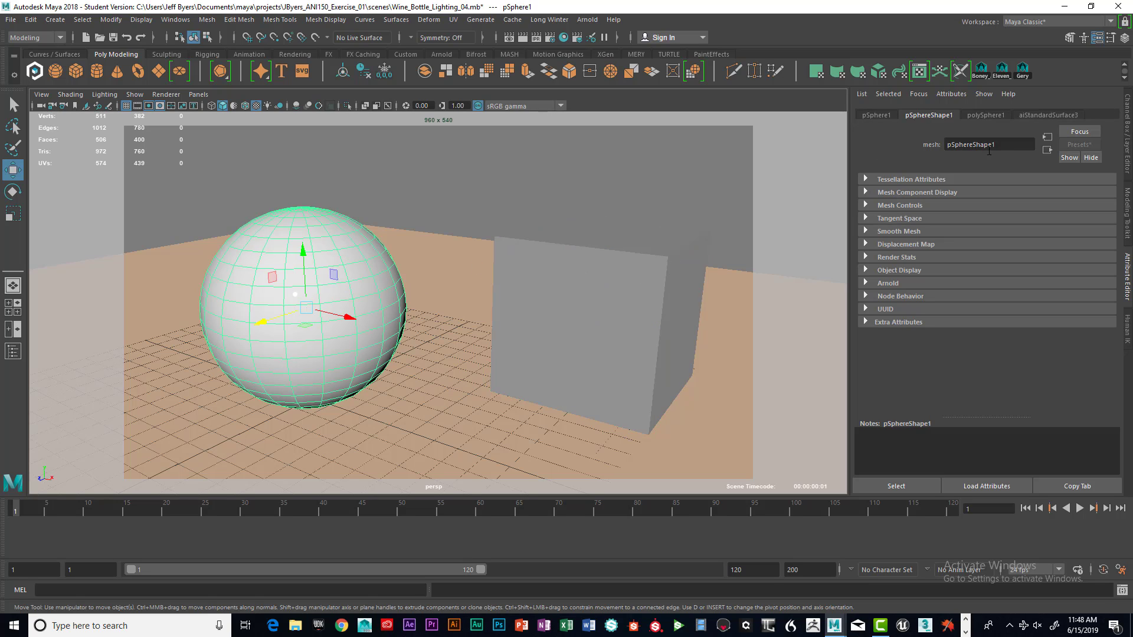
{"action": "left_click", "coordinate": [1035, 116]}
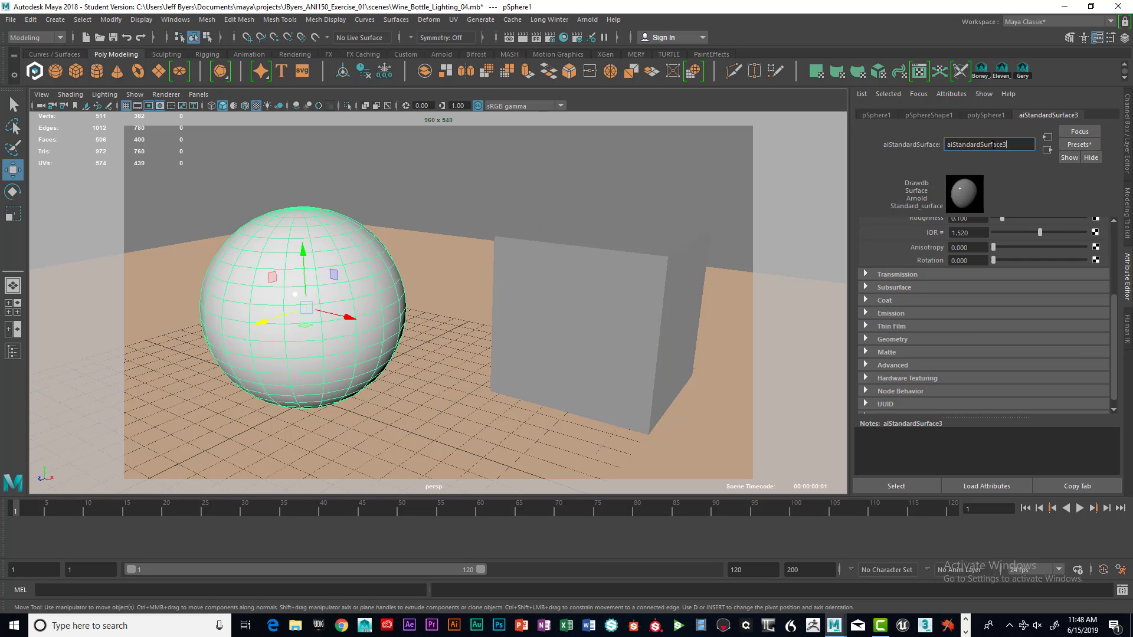
{"action": "left_click_drag", "start_coordinate": [1006, 144], "coordinate": [935, 149]}
{"action": "type", "text": "Micro_Detail_TX"}
{"action": "key", "text": "Return"}
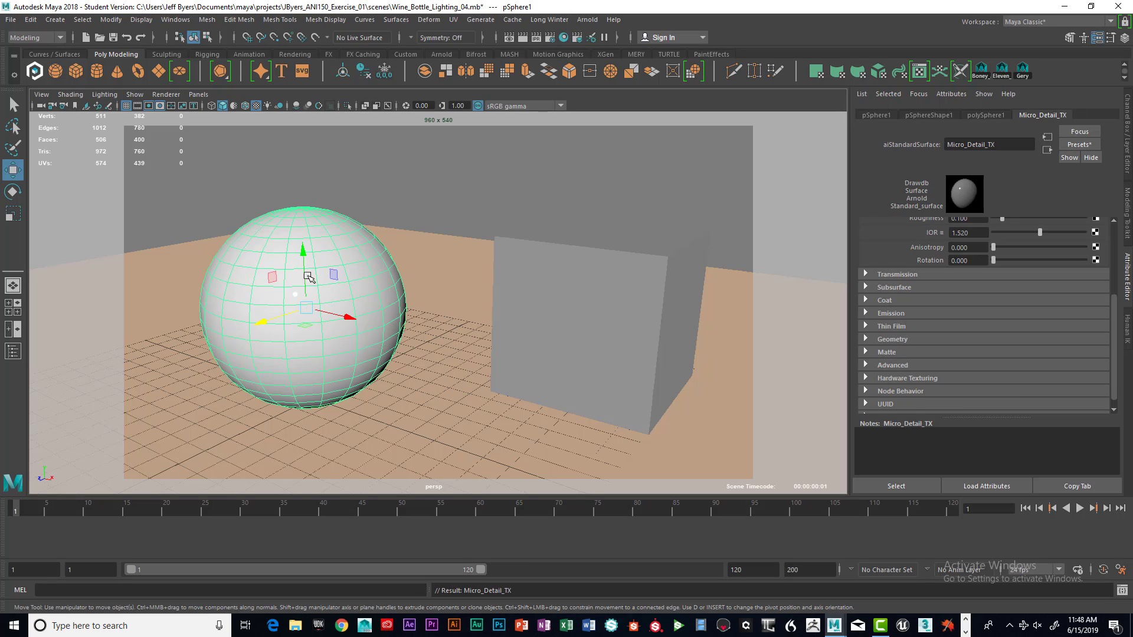
Step: Assign the existing Micro_Detail_TX material to the cube
{"action": "left_click", "coordinate": [605, 268]}
{"action": "left_click", "coordinate": [332, 316]}
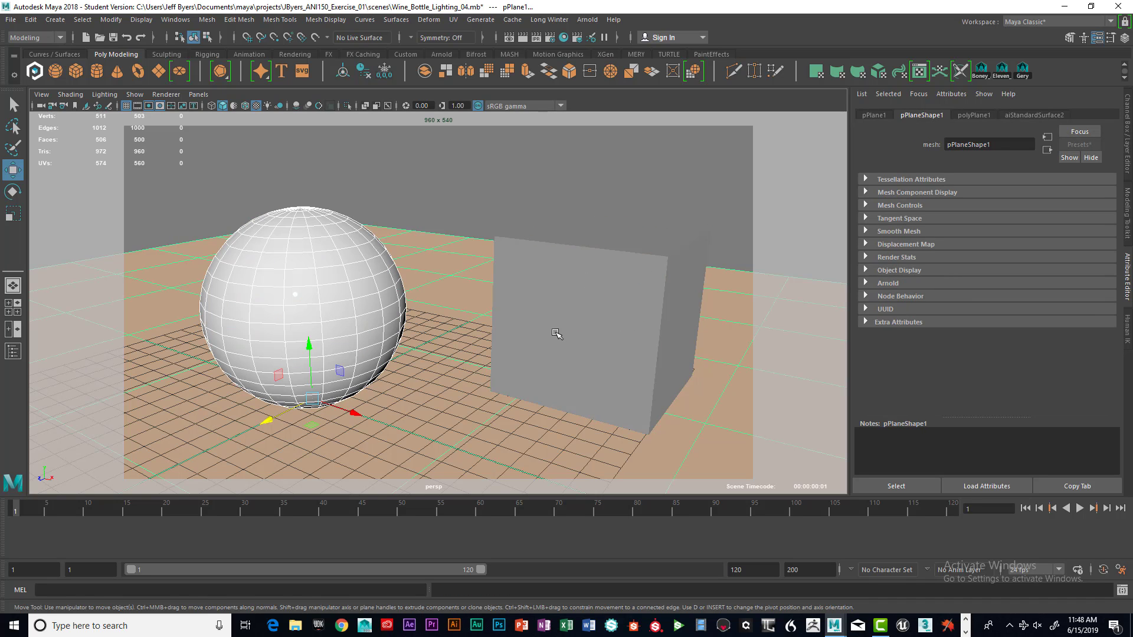
{"action": "left_click", "coordinate": [557, 331]}
{"action": "left_click", "coordinate": [323, 321]}
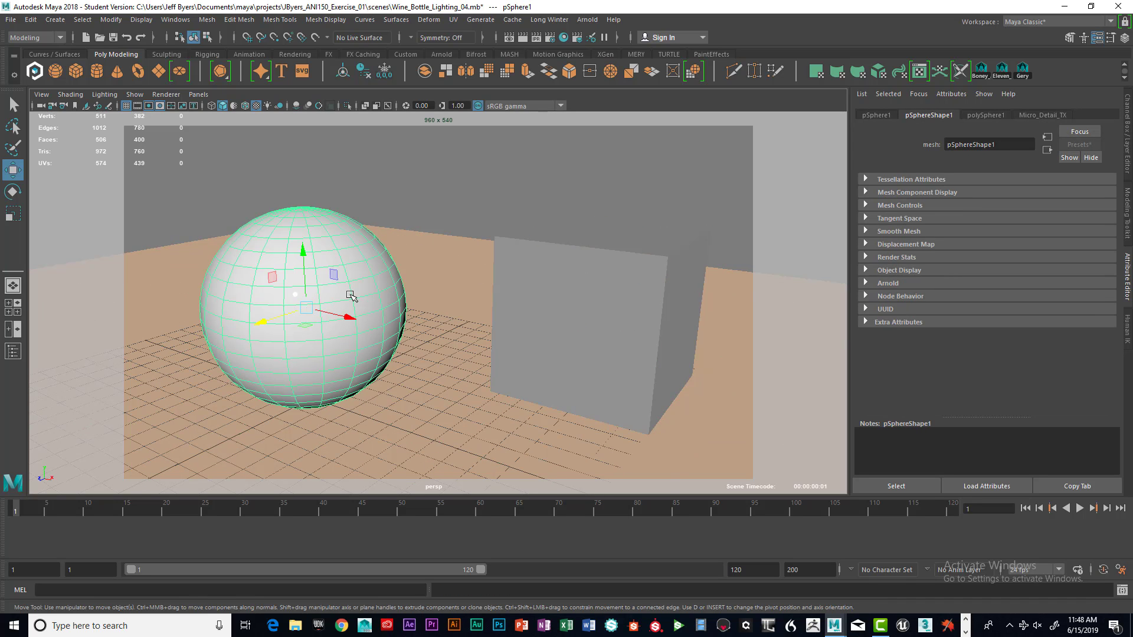
{"action": "left_click", "coordinate": [558, 311]}
{"action": "left_click", "coordinate": [351, 309]}
{"action": "left_click", "coordinate": [583, 298]}
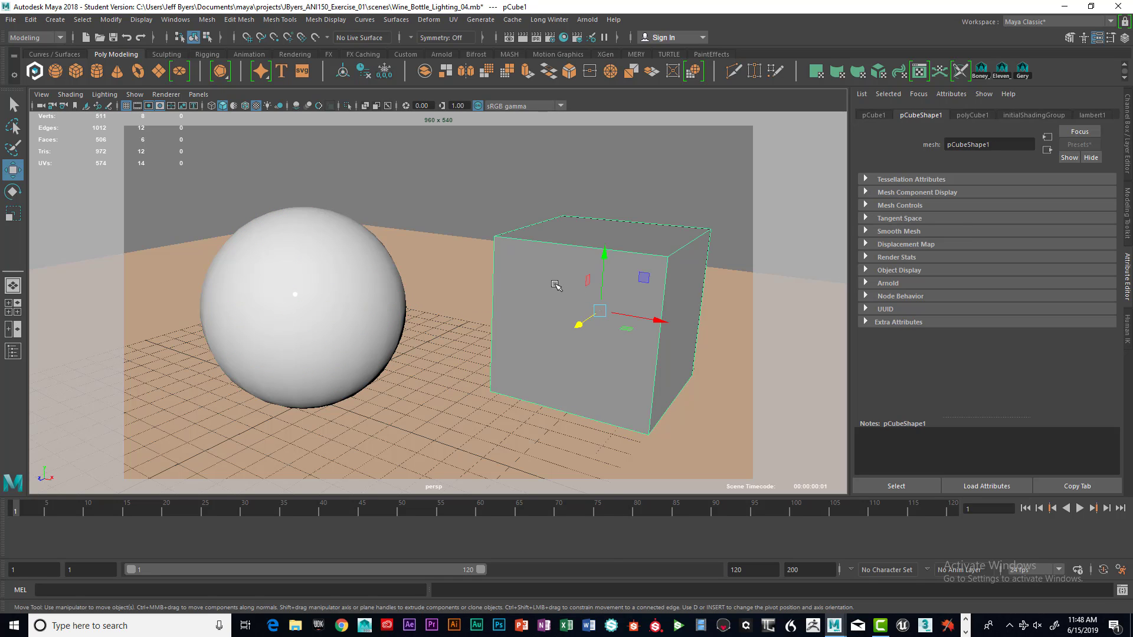
{"action": "right_click_drag", "start_coordinate": [555, 285], "coordinate": [658, 592]}
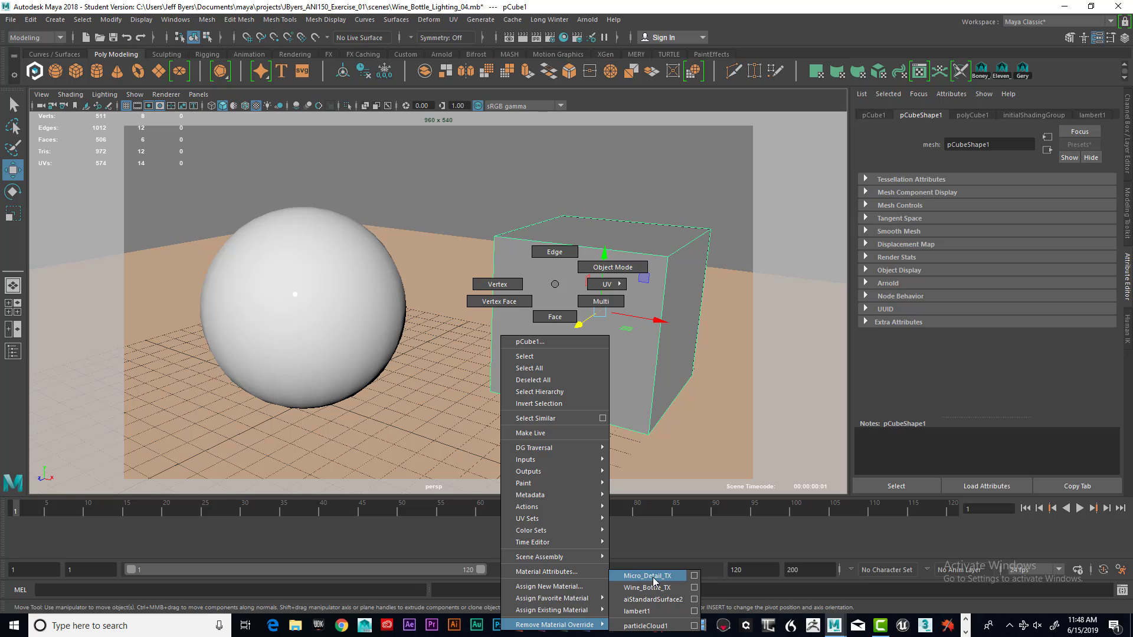
{"action": "left_click", "coordinate": [646, 576]}
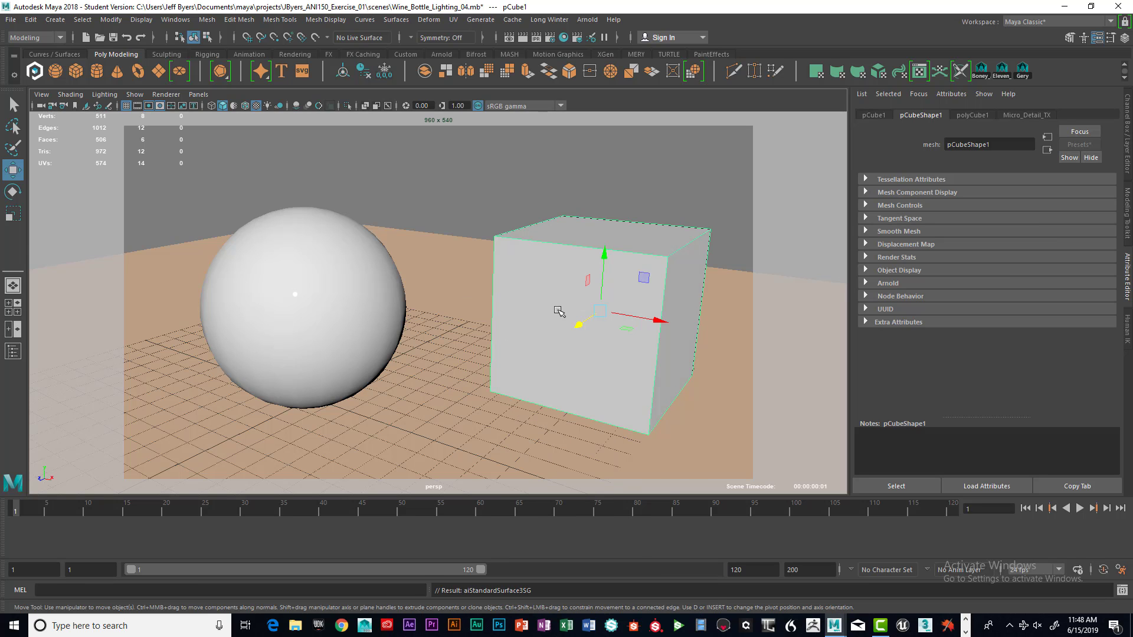
Step: Assign the existing Micro_Detail_TX material to the ground plane as well
{"action": "left_click_drag", "start_coordinate": [559, 313], "coordinate": [546, 308], "text": "alt"}
{"action": "middle_click_drag", "start_coordinate": [546, 309], "coordinate": [548, 250], "text": "alt"}
{"action": "left_click_drag", "start_coordinate": [548, 250], "coordinate": [492, 299], "text": "alt"}
{"action": "left_click", "coordinate": [439, 337]}
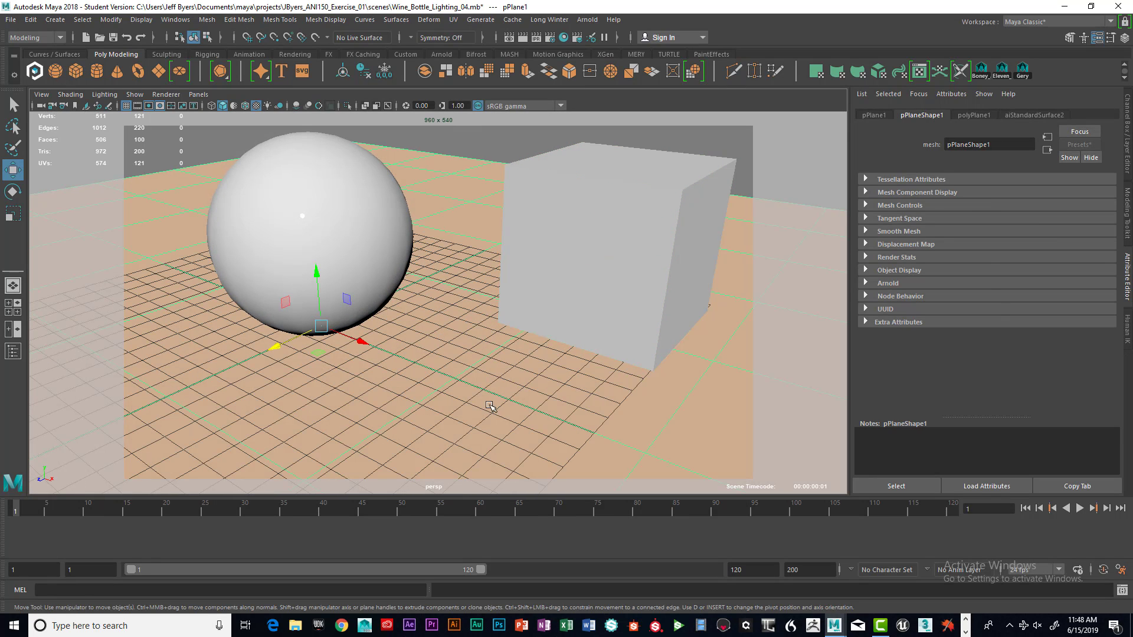
{"action": "key", "text": "f"}
{"action": "scroll", "coordinate": [437, 353], "scroll_direction": "down", "scroll_amount": 4}
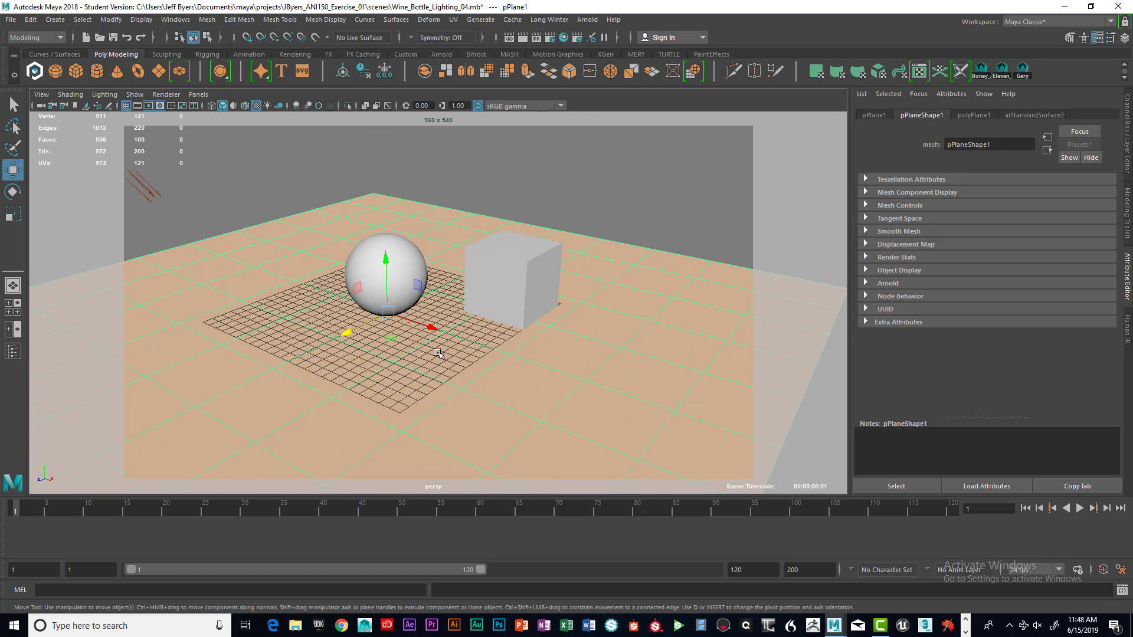
{"action": "scroll", "coordinate": [438, 354], "scroll_direction": "up", "scroll_amount": 5}
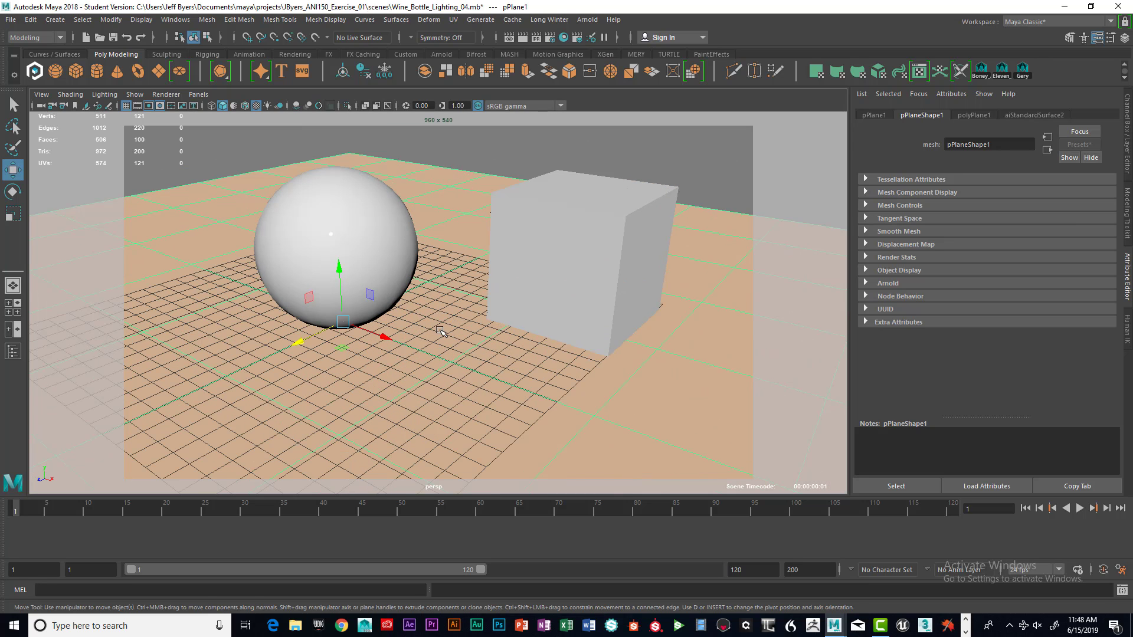
{"action": "scroll", "coordinate": [448, 322], "scroll_direction": "up", "scroll_amount": 2}
{"action": "right_click_drag", "start_coordinate": [437, 285], "coordinate": [543, 580]}
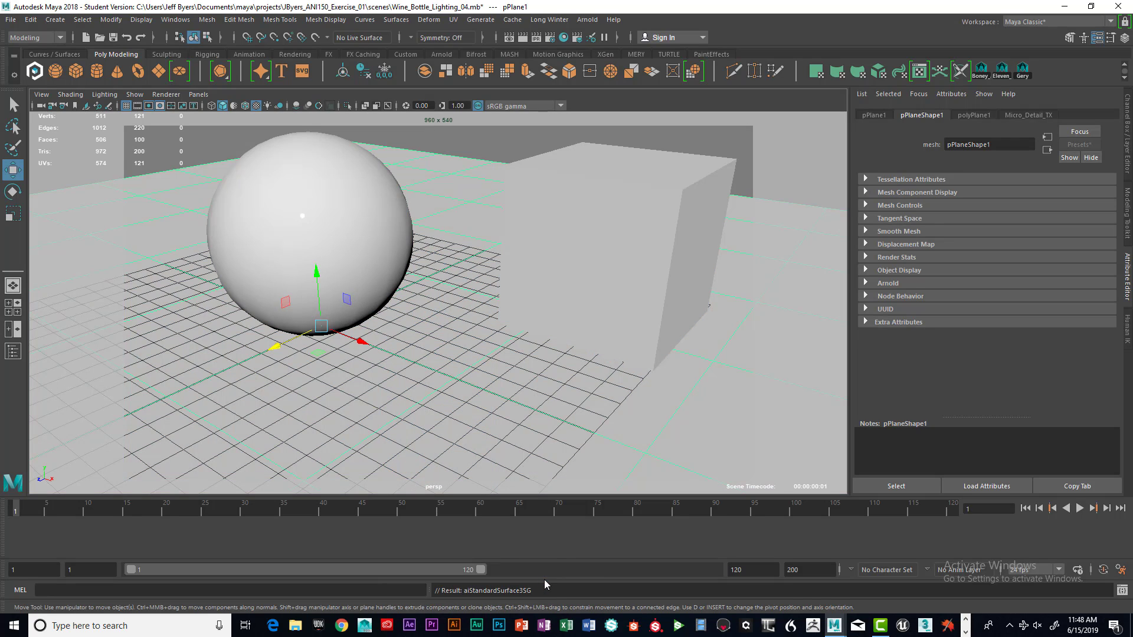
Step: Replace the Micro_Detail_TX material's settings with the Plastic preset, working from the sphere's material attributes
{"action": "mouse_move", "coordinate": [552, 363]}
{"action": "left_mouse_down", "text": "alt"}
{"action": "mouse_move", "coordinate": [547, 352]}
{"action": "mouse_move", "coordinate": [543, 375]}
{"action": "left_mouse_up", "text": "alt"}
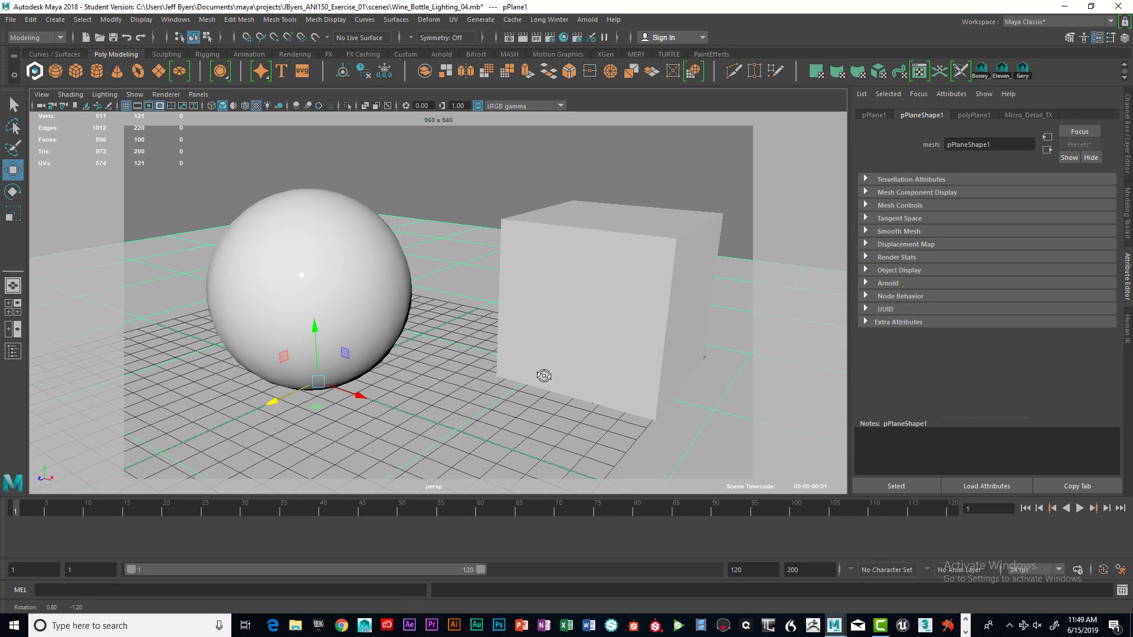
{"action": "left_click", "coordinate": [374, 267]}
{"action": "left_click", "coordinate": [590, 321]}
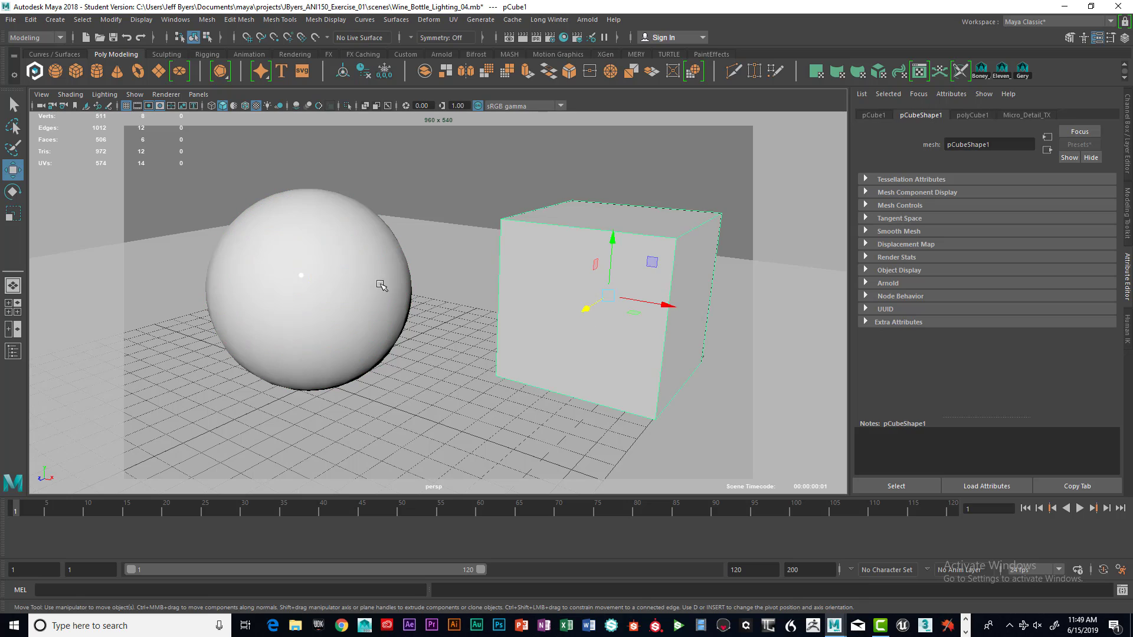
{"action": "left_click", "coordinate": [377, 284]}
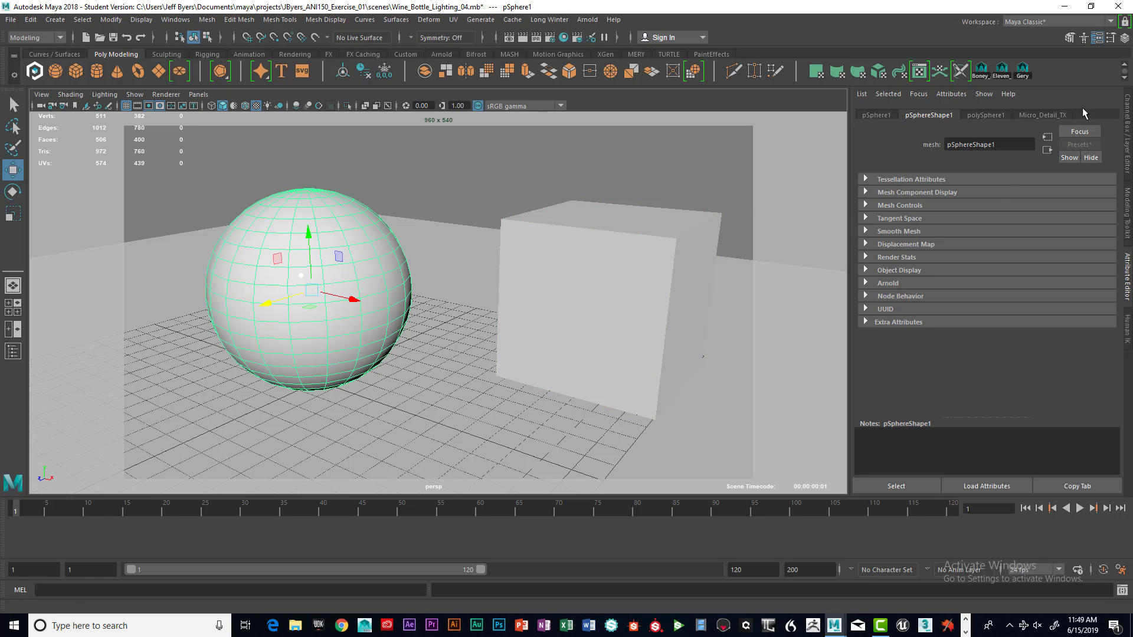
{"action": "left_click", "coordinate": [1041, 114]}
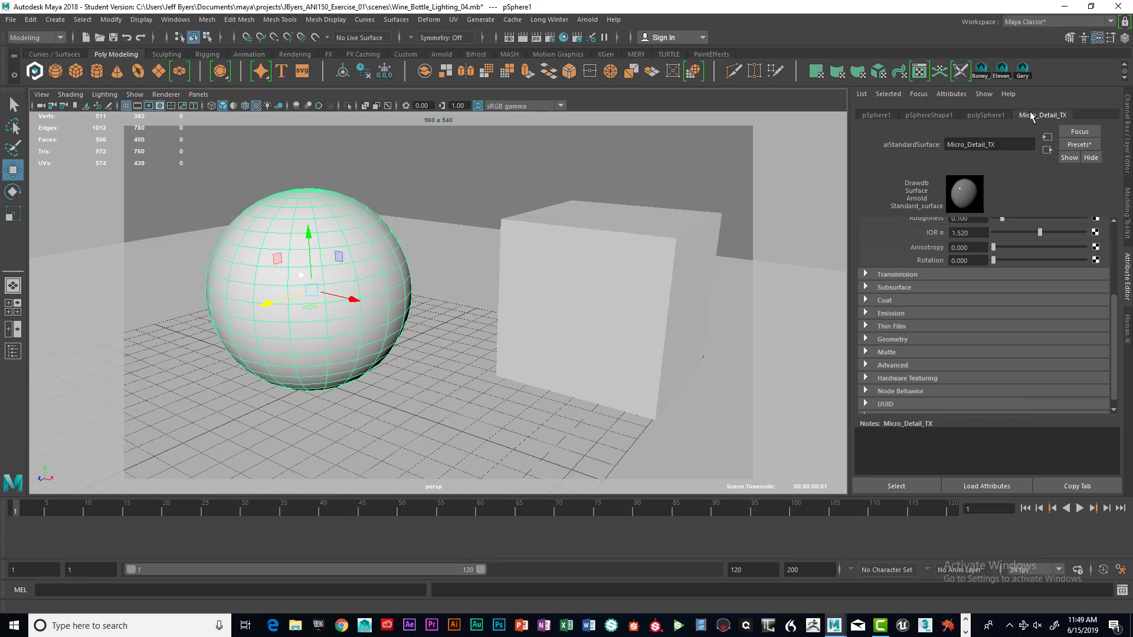
{"action": "left_click", "coordinate": [1080, 144]}
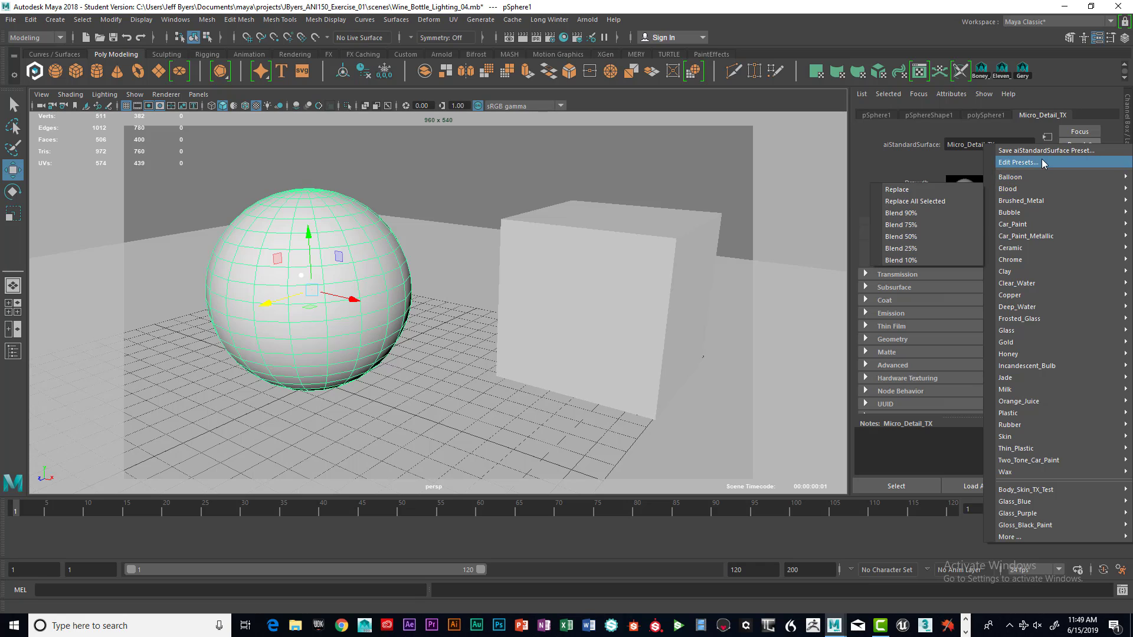
{"action": "mouse_move", "coordinate": [1040, 348]}
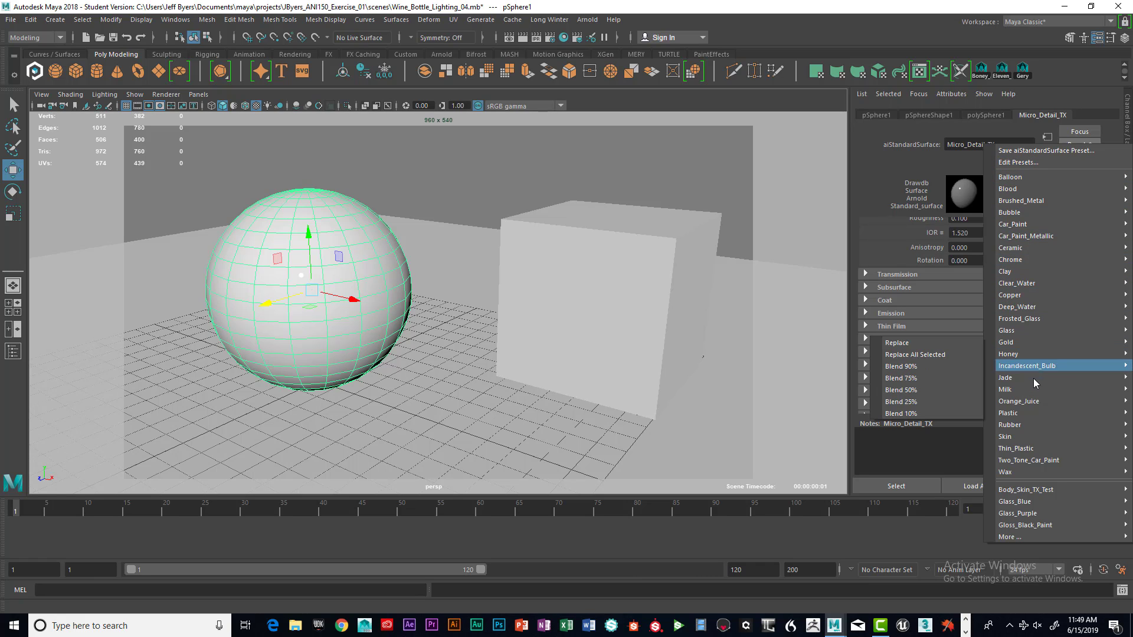
{"action": "mouse_move", "coordinate": [1025, 413]}
{"action": "left_click", "coordinate": [932, 415]}
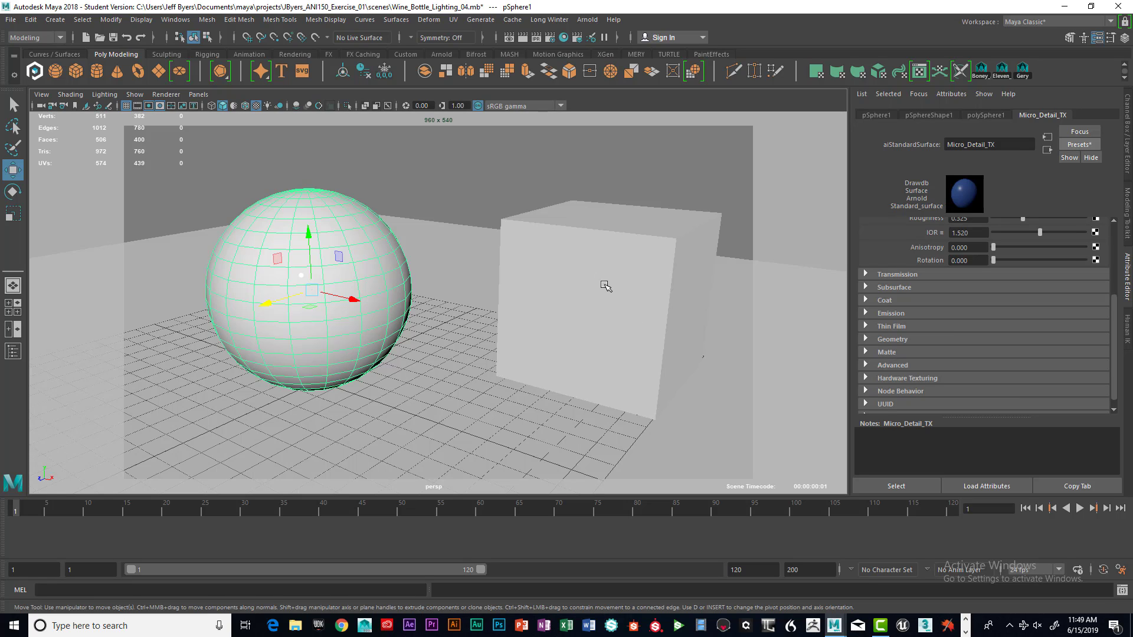
Step: Turn on textured shading and review the Base and Specular attributes of the material shared by the test objects
{"action": "key", "text": "6"}
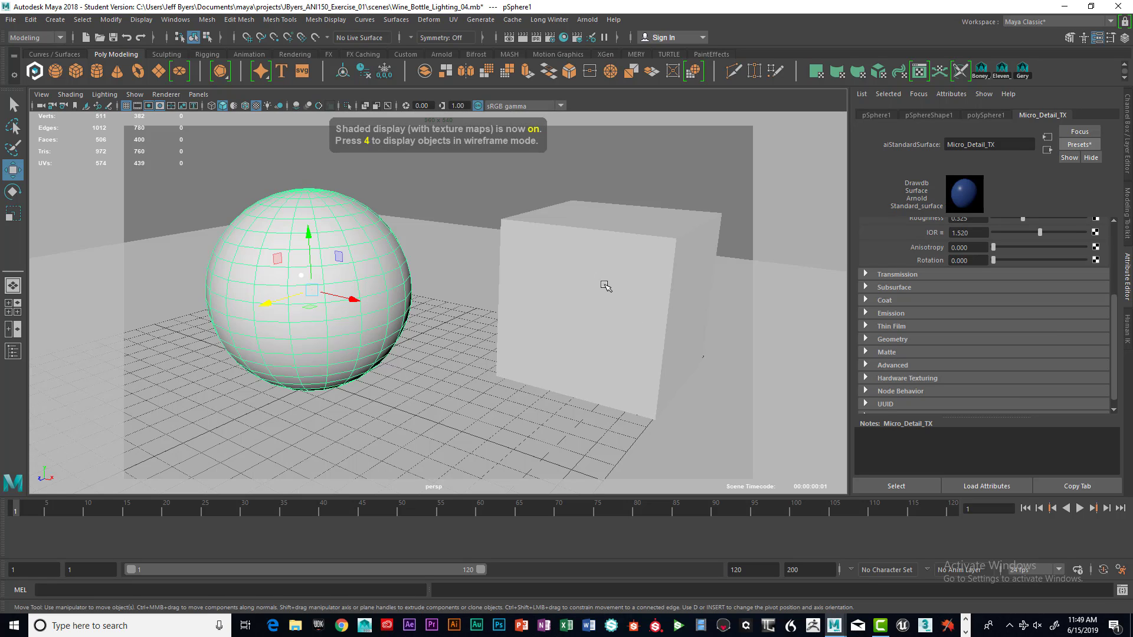
{"action": "left_click", "coordinate": [527, 267]}
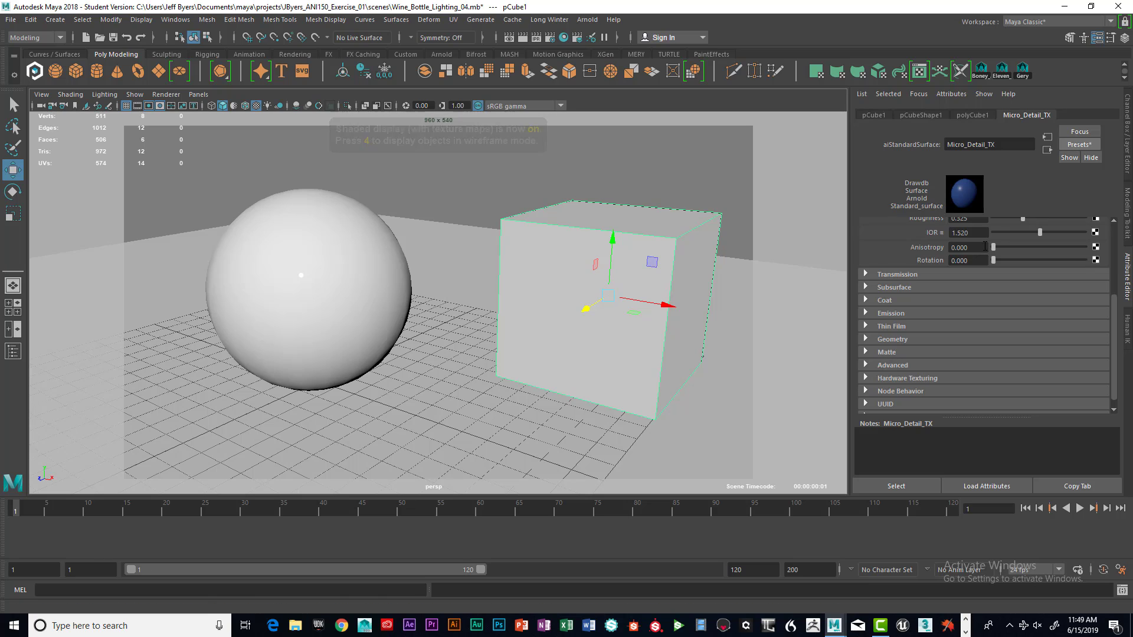
{"action": "scroll", "coordinate": [984, 247], "scroll_direction": "down", "scroll_amount": 1}
{"action": "scroll", "coordinate": [984, 246], "scroll_direction": "up", "scroll_amount": 5}
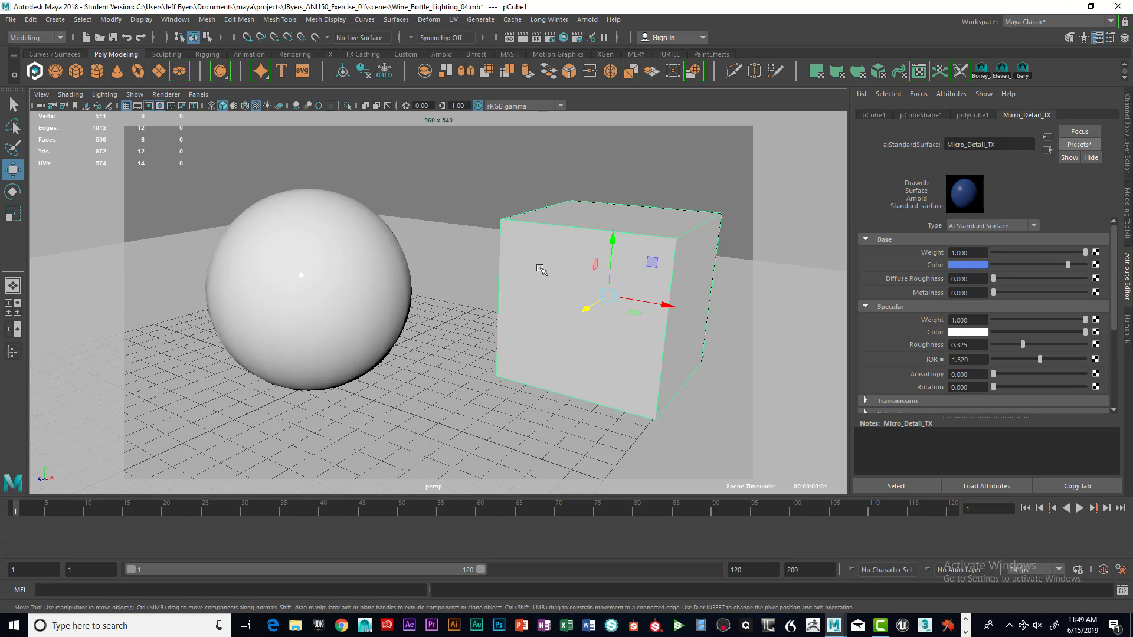
{"action": "left_click", "coordinate": [488, 327]}
{"action": "left_click", "coordinate": [557, 290]}
{"action": "left_click", "coordinate": [371, 286]}
{"action": "left_click", "coordinate": [558, 283]}
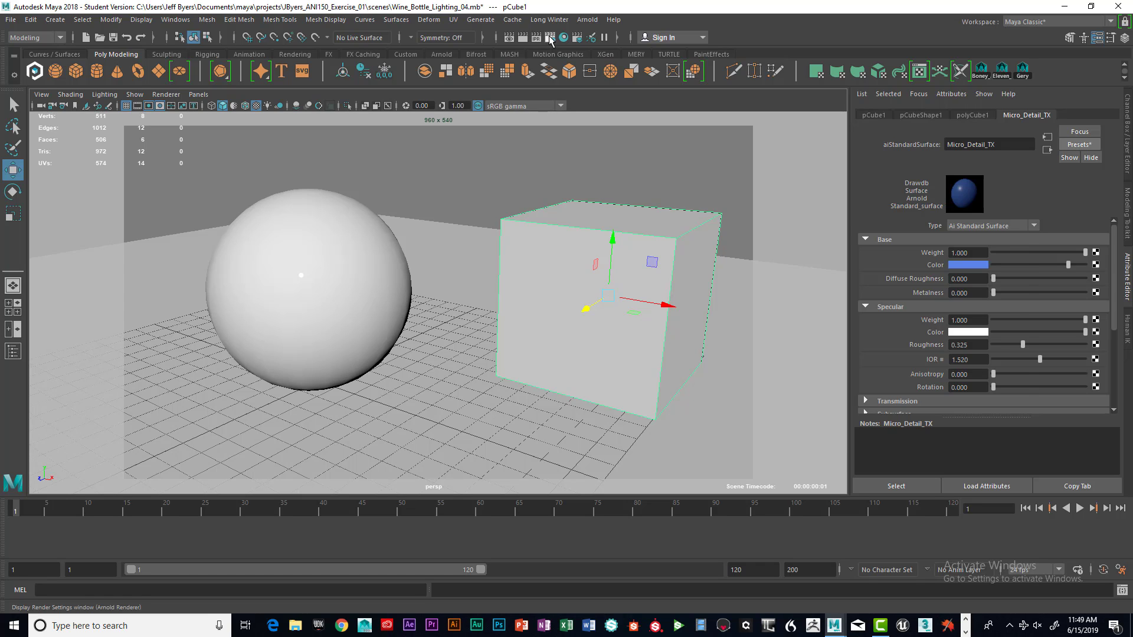
Step: Set the Arnold render sampling to 3 for Camera (AA) and 2 for Transmission
{"action": "left_click", "coordinate": [549, 38]}
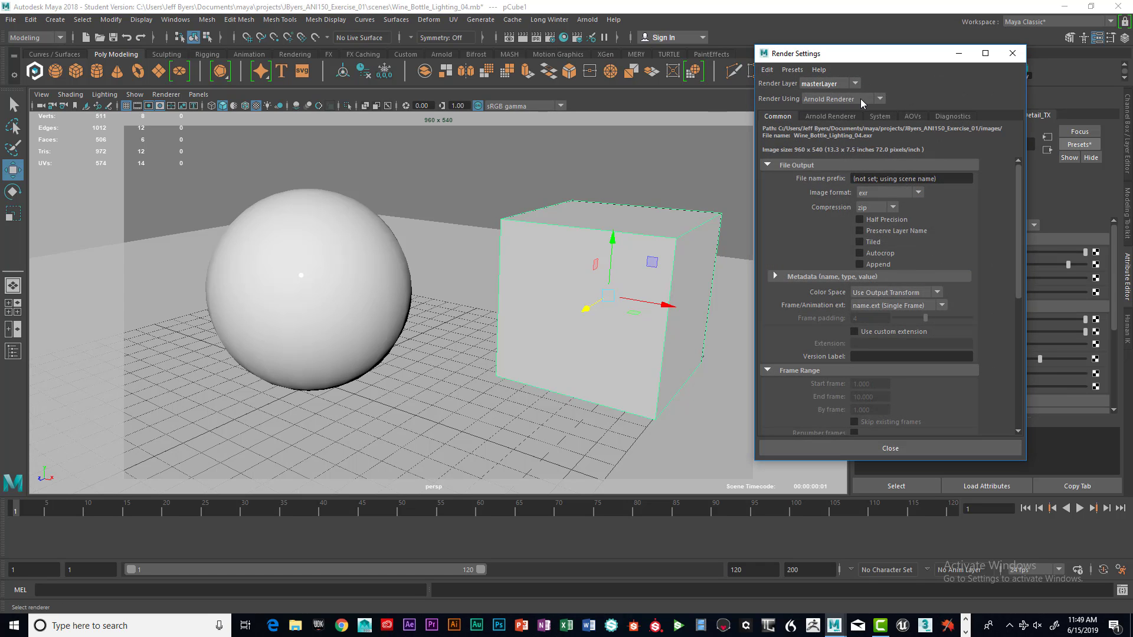
{"action": "left_click", "coordinate": [832, 116]}
{"action": "double_click", "coordinate": [853, 179]}
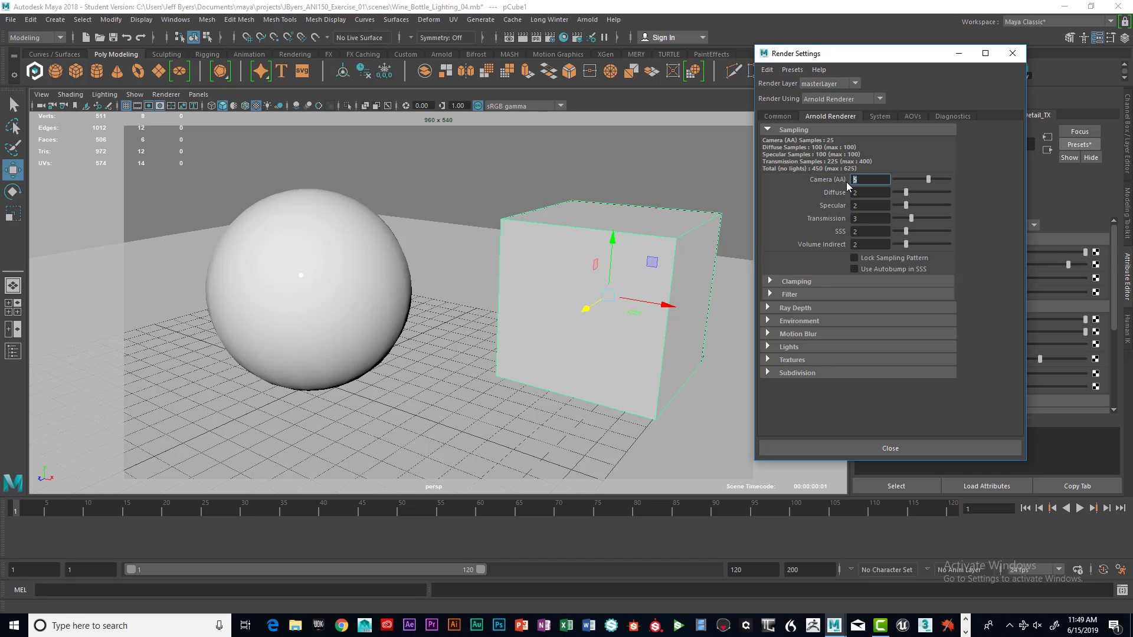
{"action": "double_click", "coordinate": [852, 179]}
{"action": "type", "text": "3"}
{"action": "double_click", "coordinate": [851, 219]}
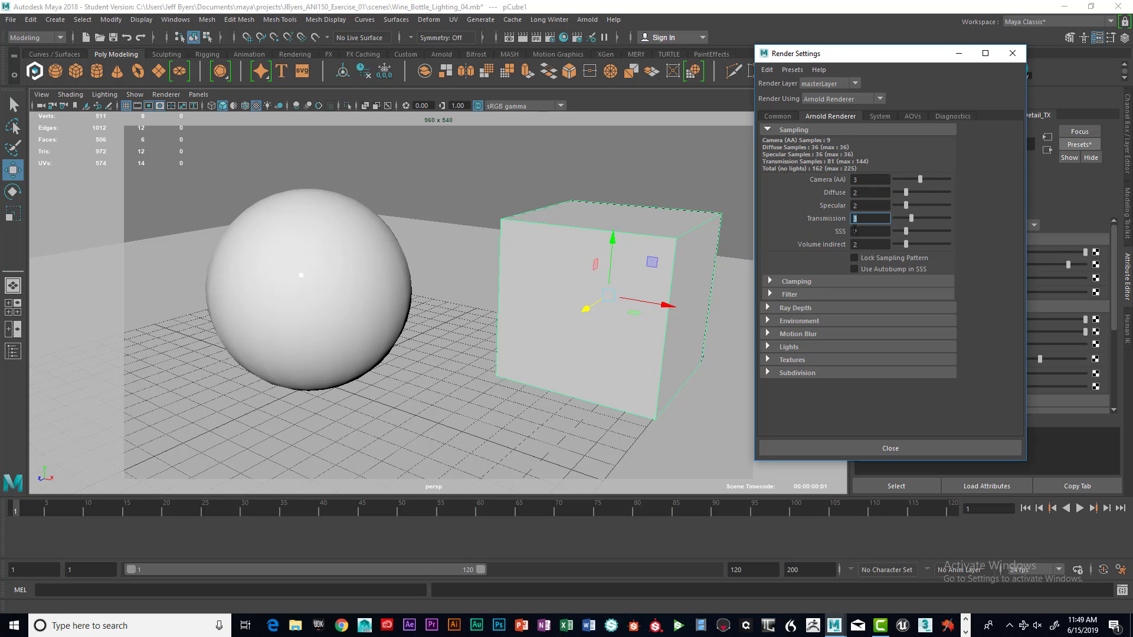
{"action": "left_click", "coordinate": [868, 178]}
Step: Review the Arnold ray depth and the common output, camera and image size settings, and minimise the render settings window
{"action": "left_click", "coordinate": [768, 307]}
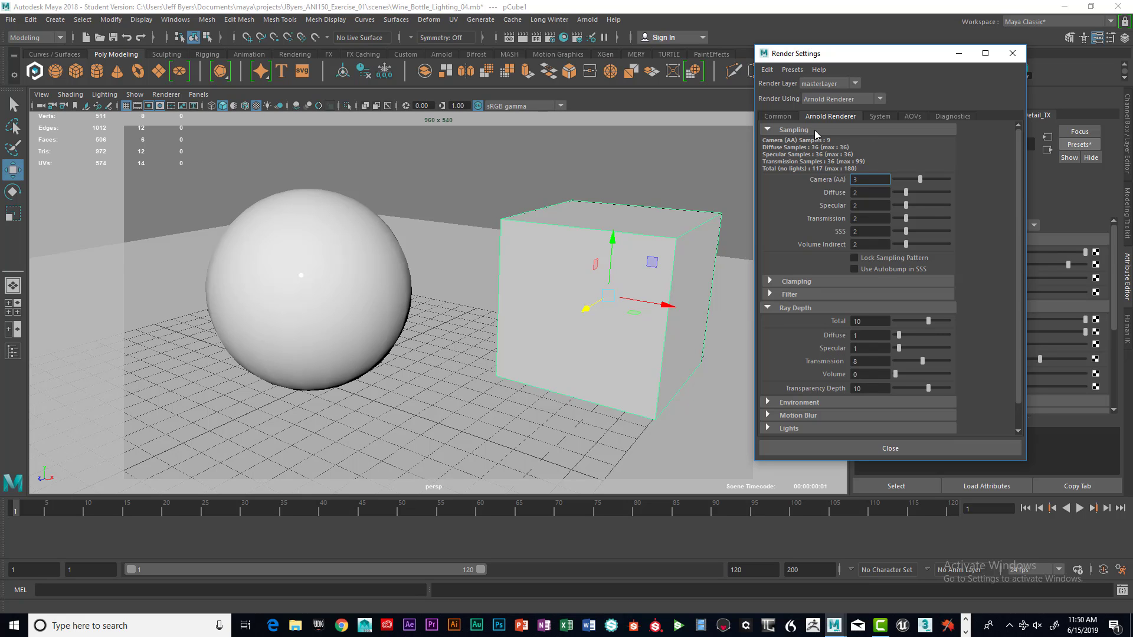
{"action": "left_click", "coordinate": [790, 117]}
{"action": "scroll", "coordinate": [904, 176], "scroll_direction": "down", "scroll_amount": 10}
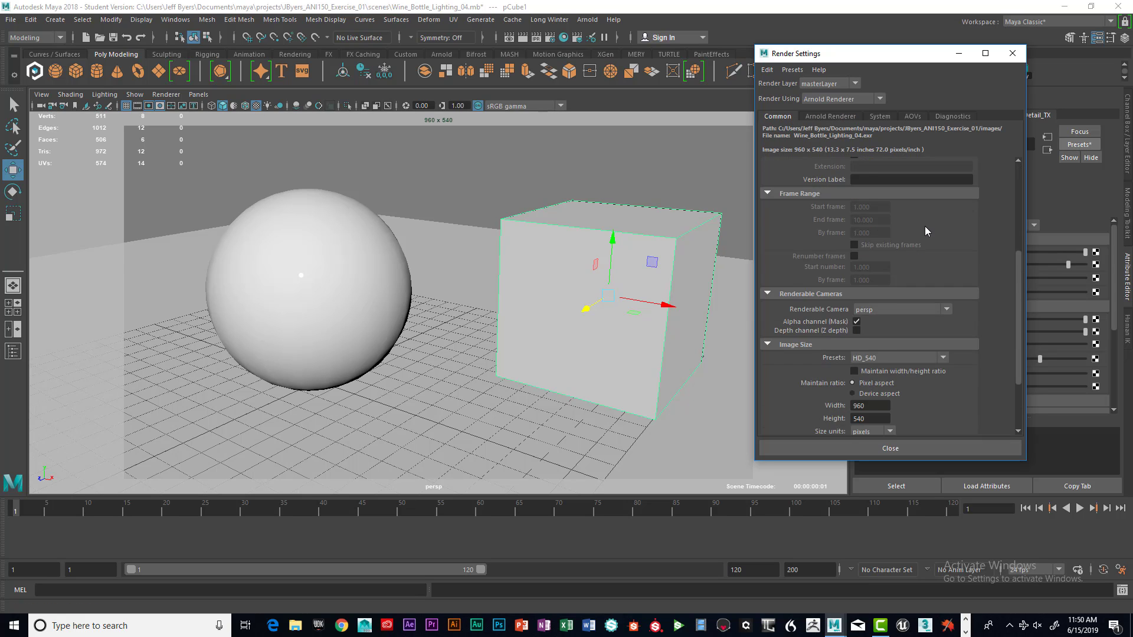
{"action": "scroll", "coordinate": [907, 271], "scroll_direction": "up", "scroll_amount": 5}
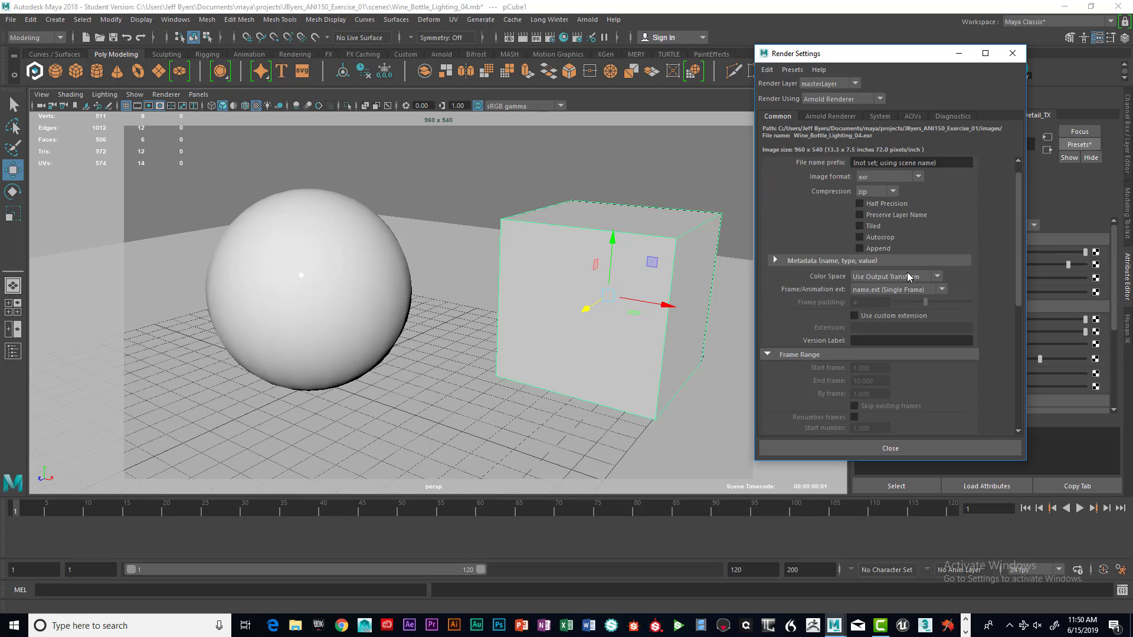
{"action": "scroll", "coordinate": [911, 232], "scroll_direction": "up", "scroll_amount": 4}
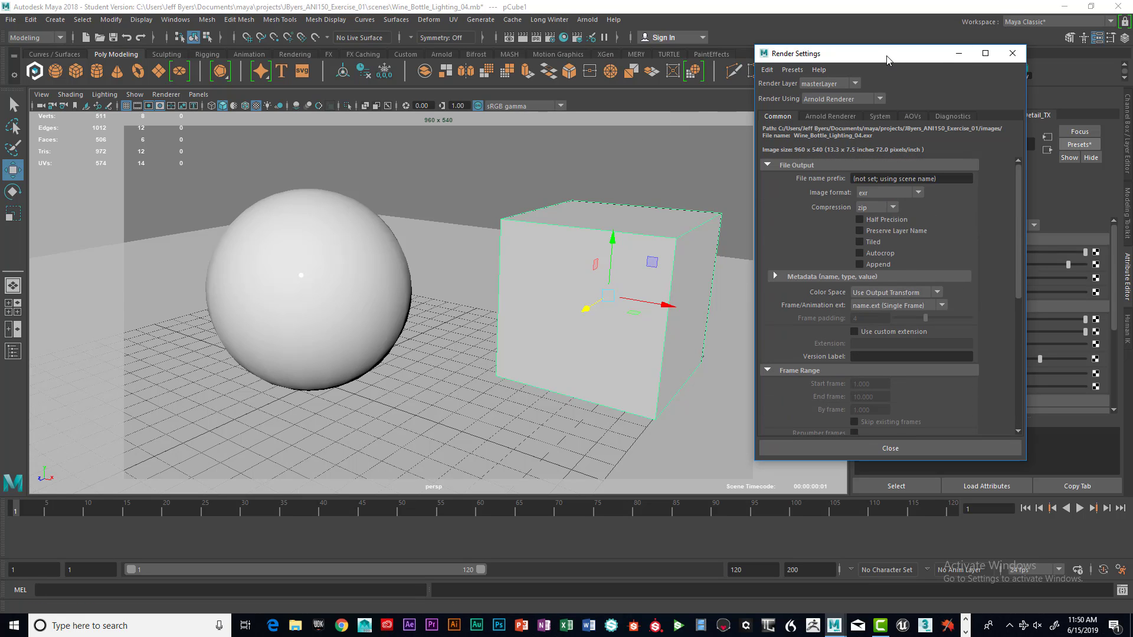
{"action": "left_click", "coordinate": [958, 53]}
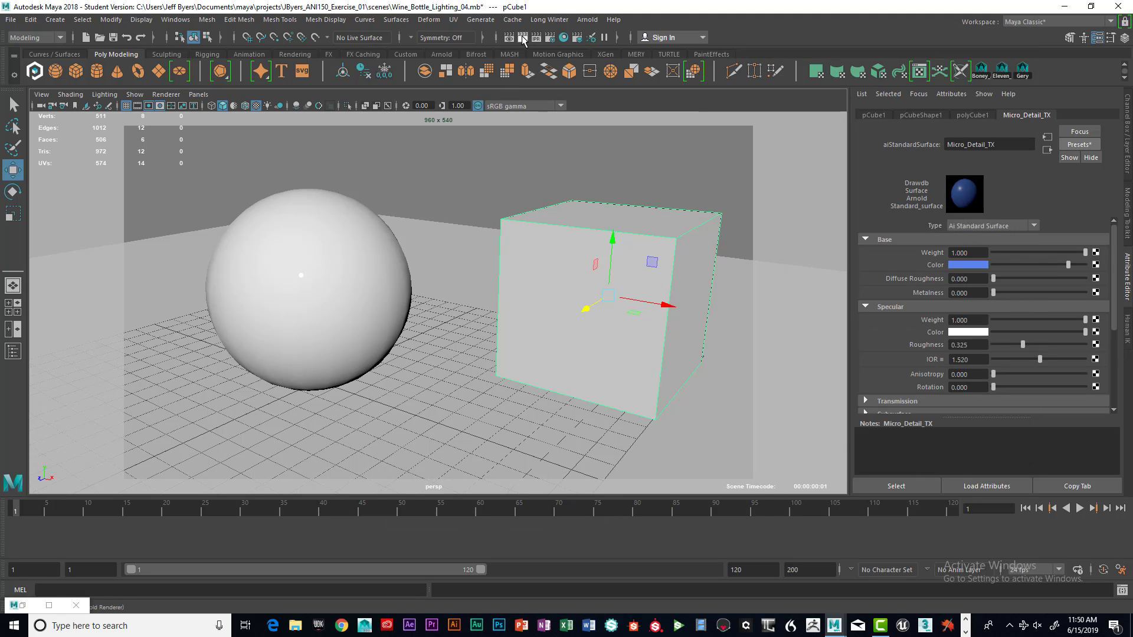
Step: Render the perspective view with Arnold and shift the render window slightly to inspect the sphere and cube
{"action": "left_click", "coordinate": [522, 38]}
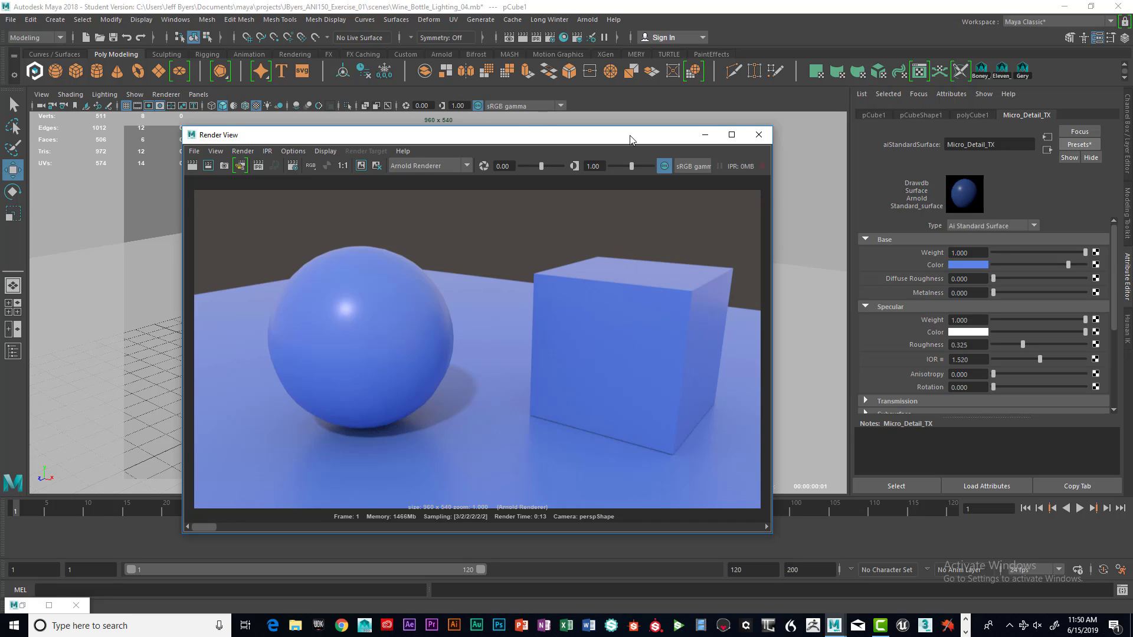
{"action": "left_click_drag", "start_coordinate": [630, 140], "coordinate": [615, 134]}
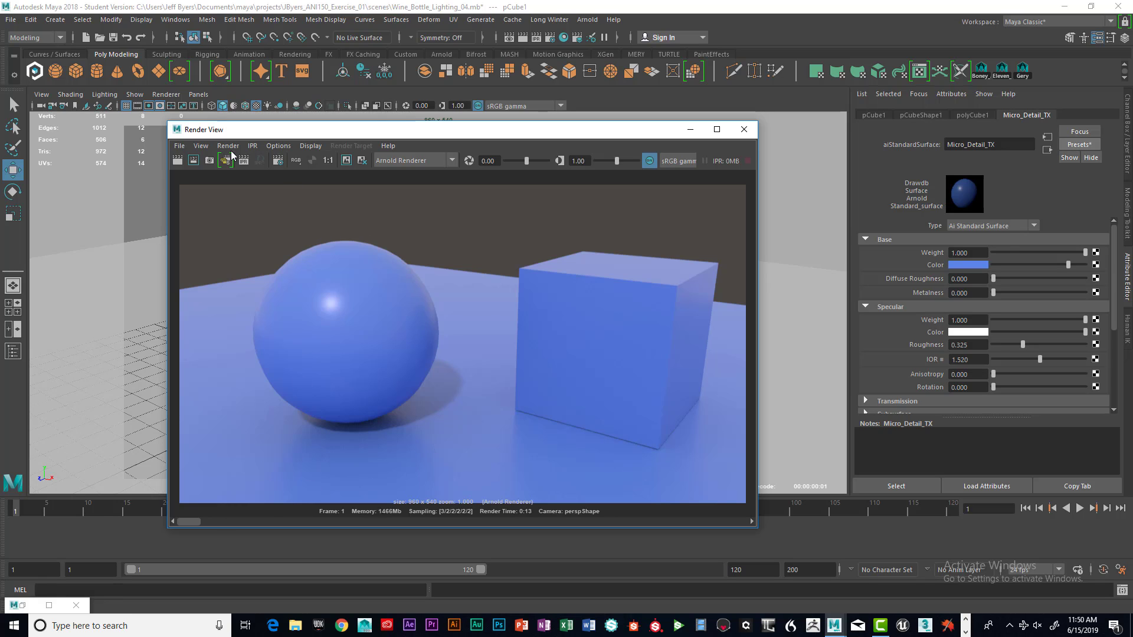
Step: Inspect the smooth plastic render of the sphere and cube, and minimise the render window
{"action": "left_click_drag", "start_coordinate": [248, 135], "coordinate": [279, 137]}
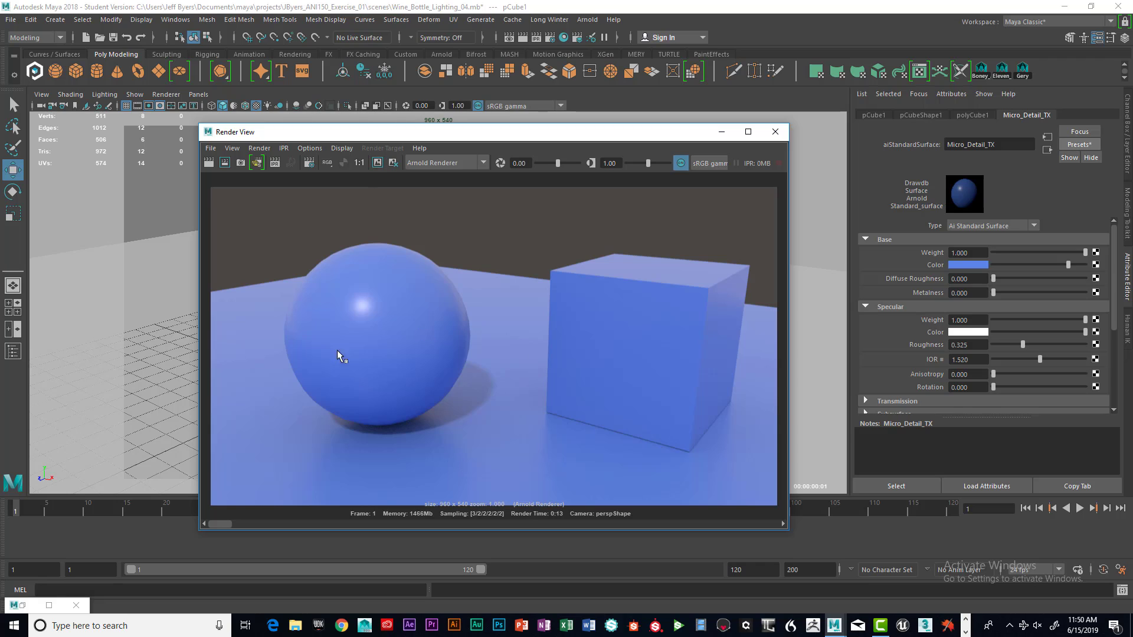
{"action": "left_click_drag", "start_coordinate": [555, 132], "coordinate": [565, 120]}
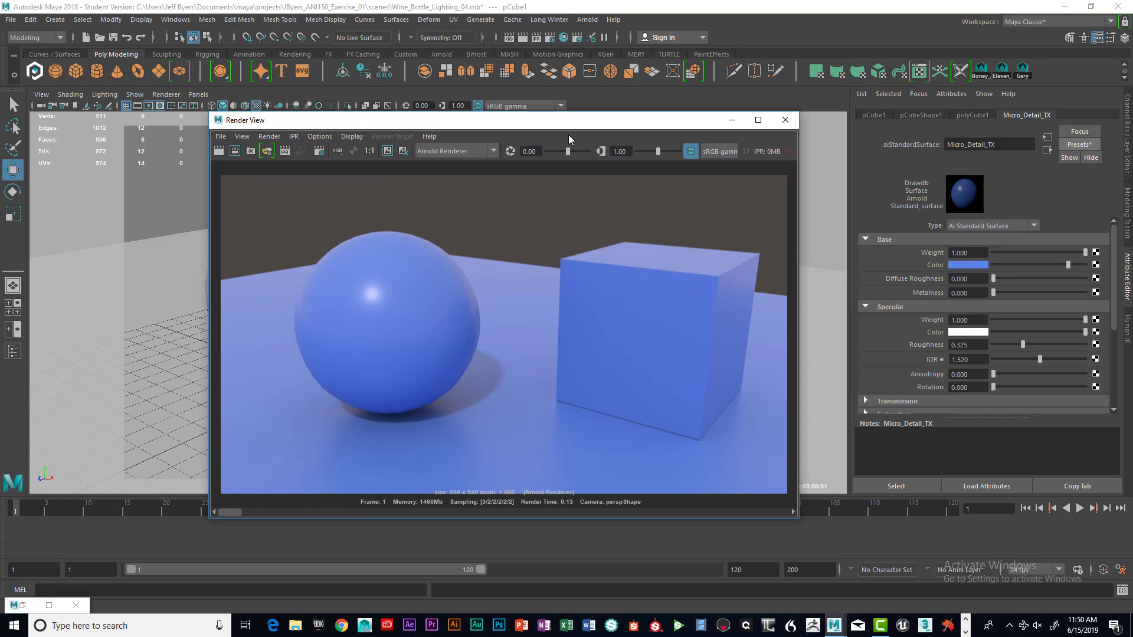
{"action": "left_click", "coordinate": [731, 120]}
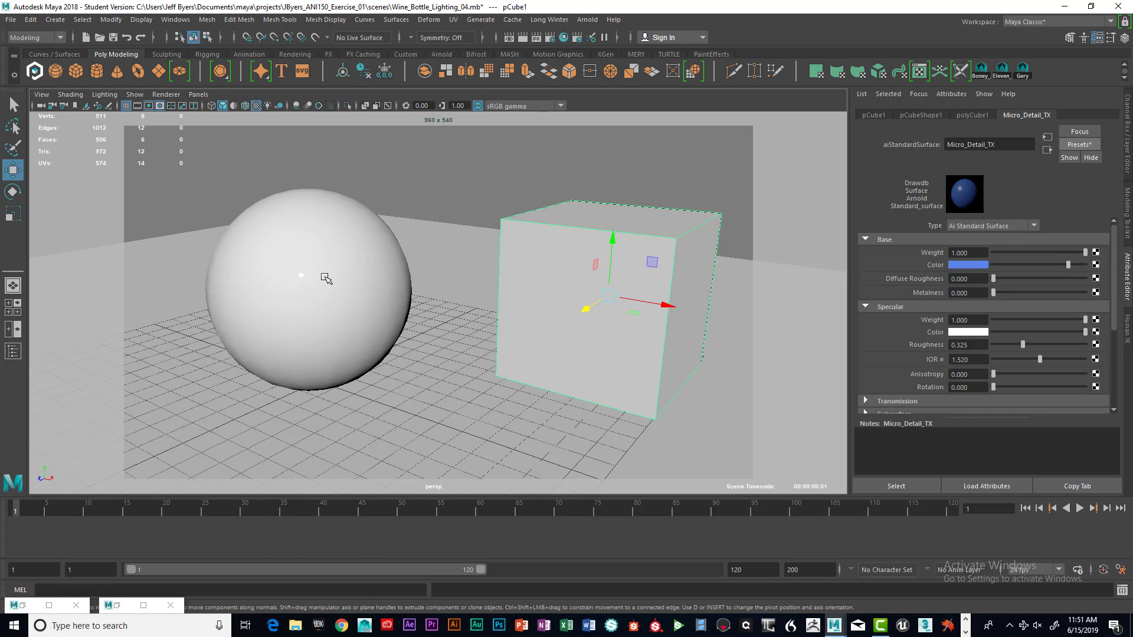
Step: Select the sphere and connect a Simplex Noise 2D texture to the Bump Mapping of its Micro_Detail_TX material's Geometry attributes
{"action": "left_click", "coordinate": [325, 276]}
{"action": "scroll", "coordinate": [1061, 331], "scroll_direction": "down", "scroll_amount": 2}
{"action": "scroll", "coordinate": [1059, 336], "scroll_direction": "down", "scroll_amount": 2}
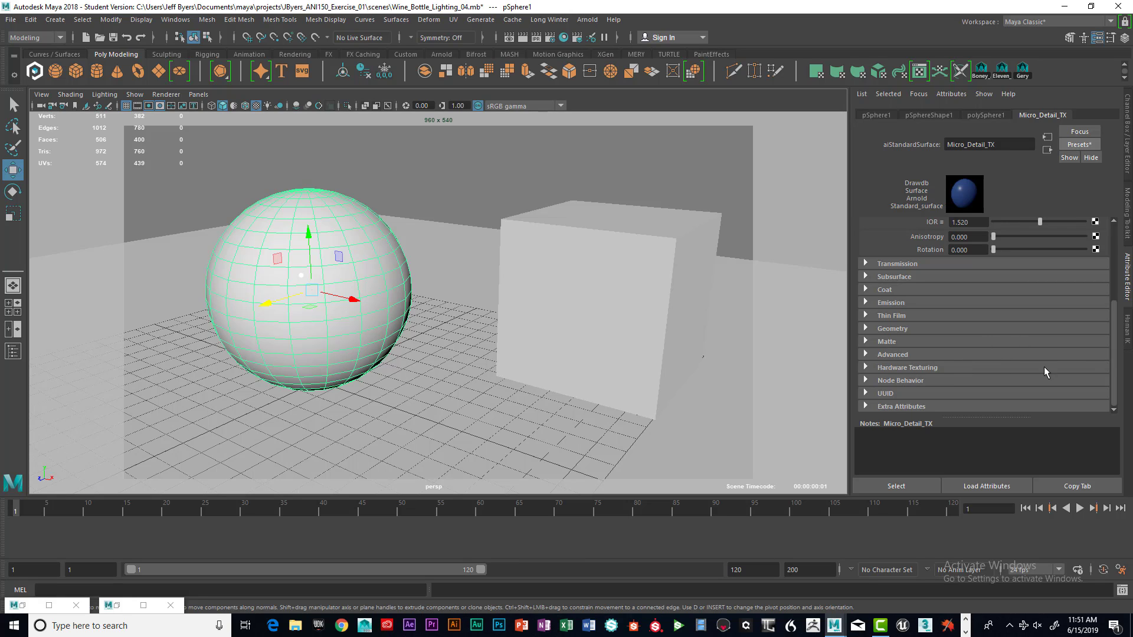
{"action": "left_click", "coordinate": [874, 330]}
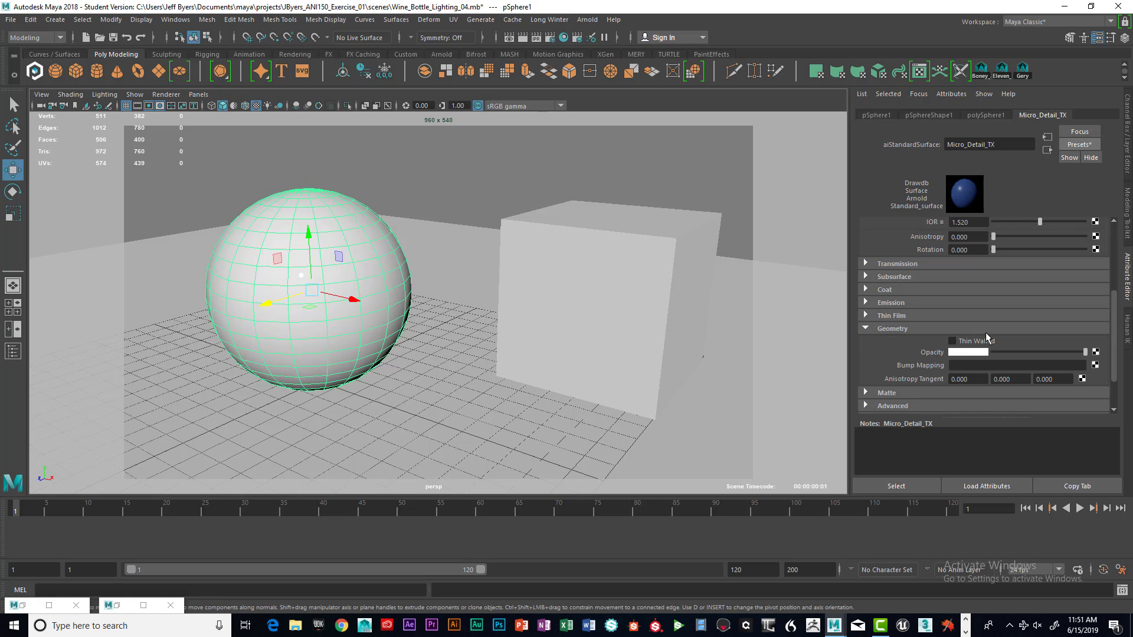
{"action": "left_click", "coordinate": [1095, 366]}
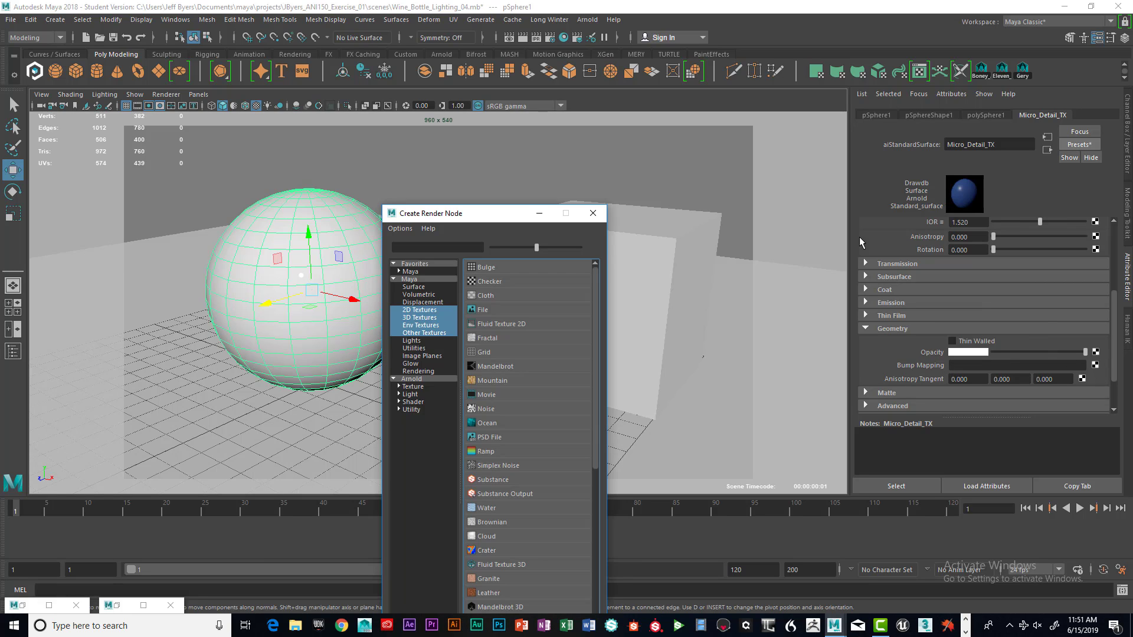
{"action": "left_click", "coordinate": [426, 310]}
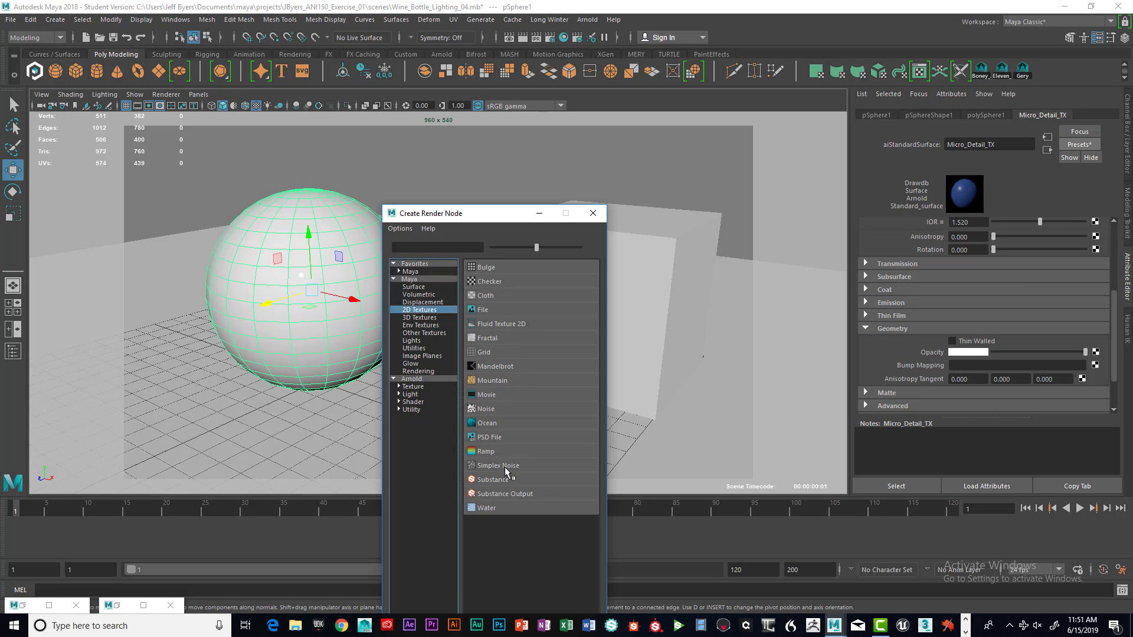
{"action": "left_click", "coordinate": [417, 318]}
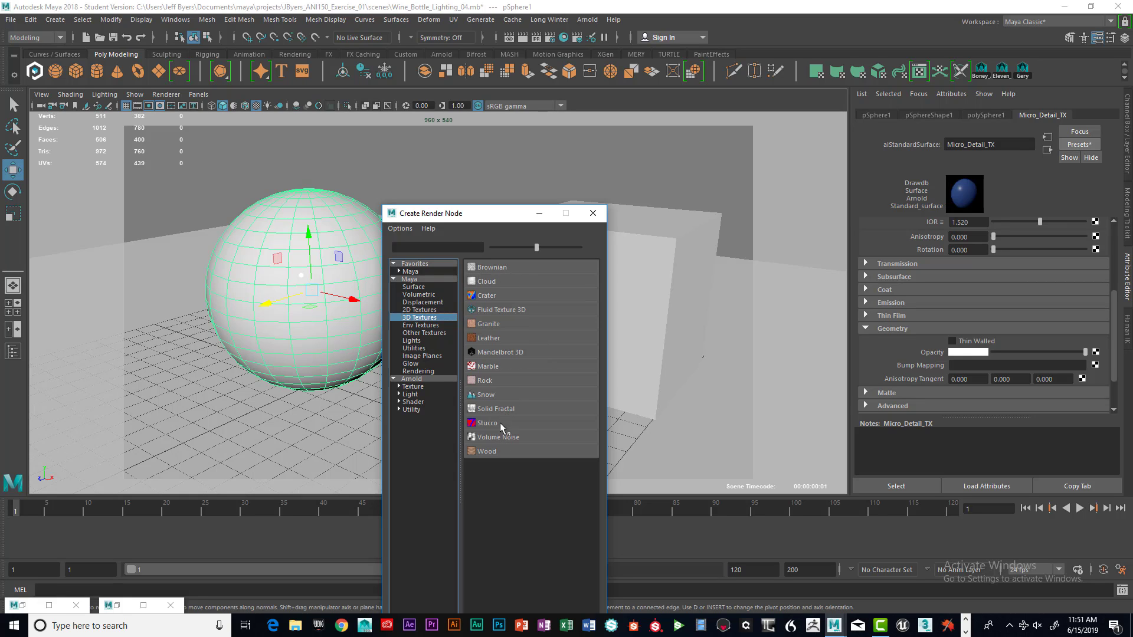
{"action": "left_click", "coordinate": [416, 310]}
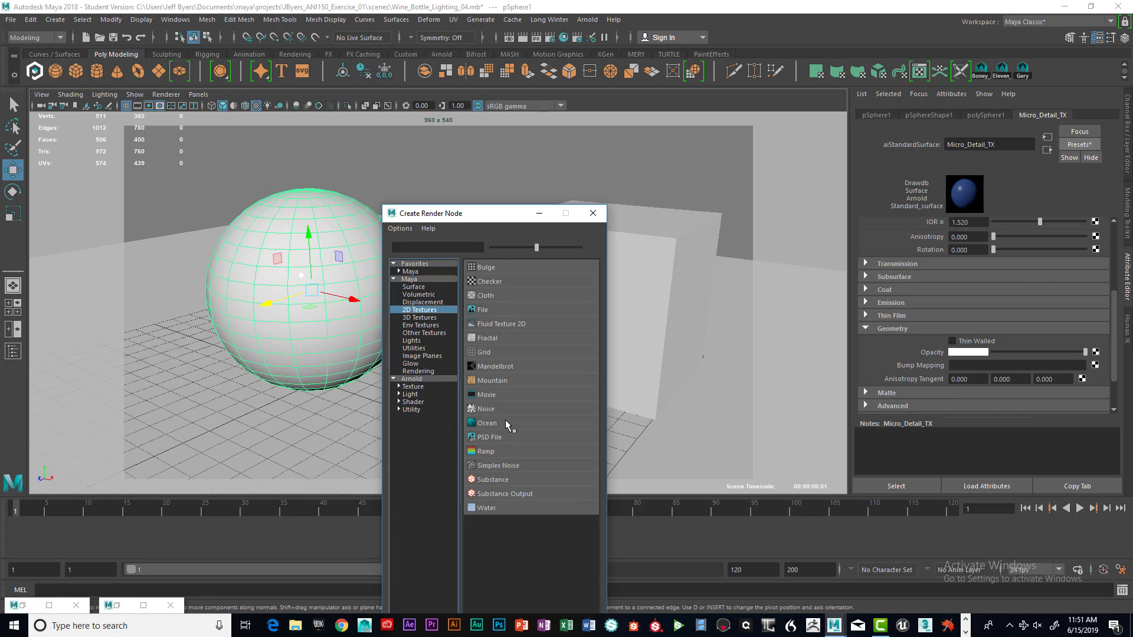
{"action": "left_click", "coordinate": [516, 469]}
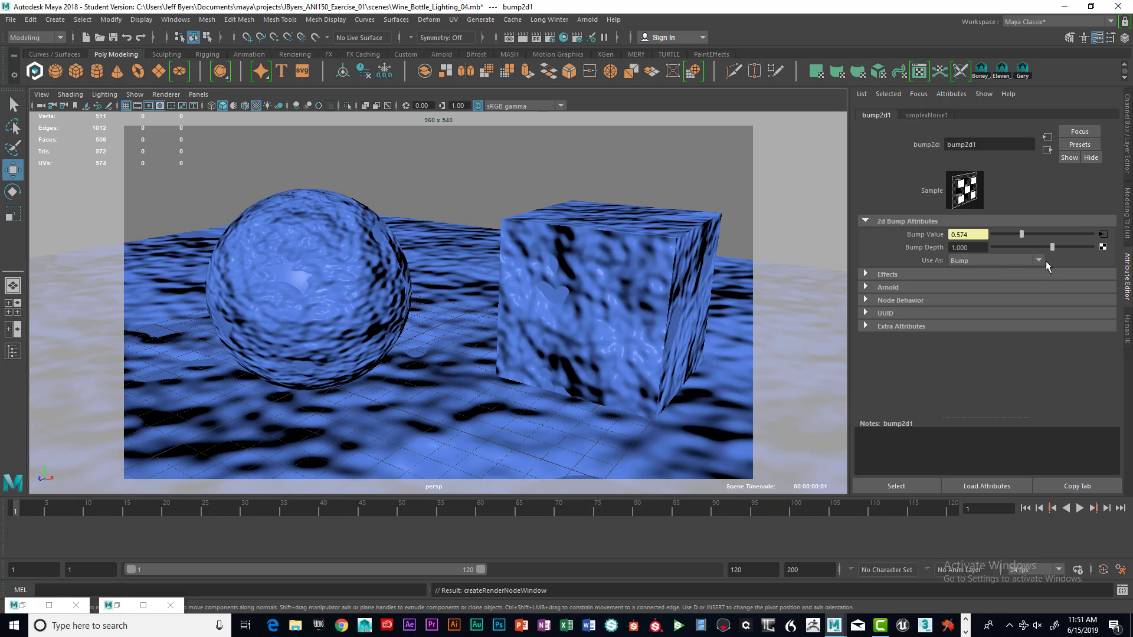
Step: Keep the bump node used as Bump, and trace its output connections to the material and shading group and back
{"action": "left_click", "coordinate": [1039, 261]}
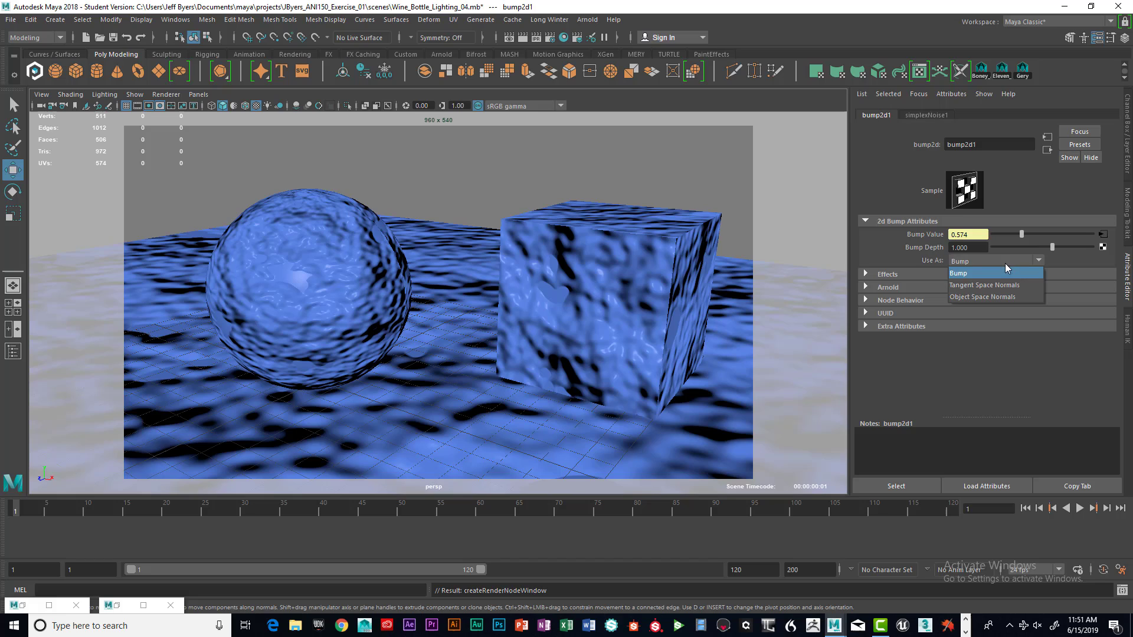
{"action": "left_click", "coordinate": [966, 274]}
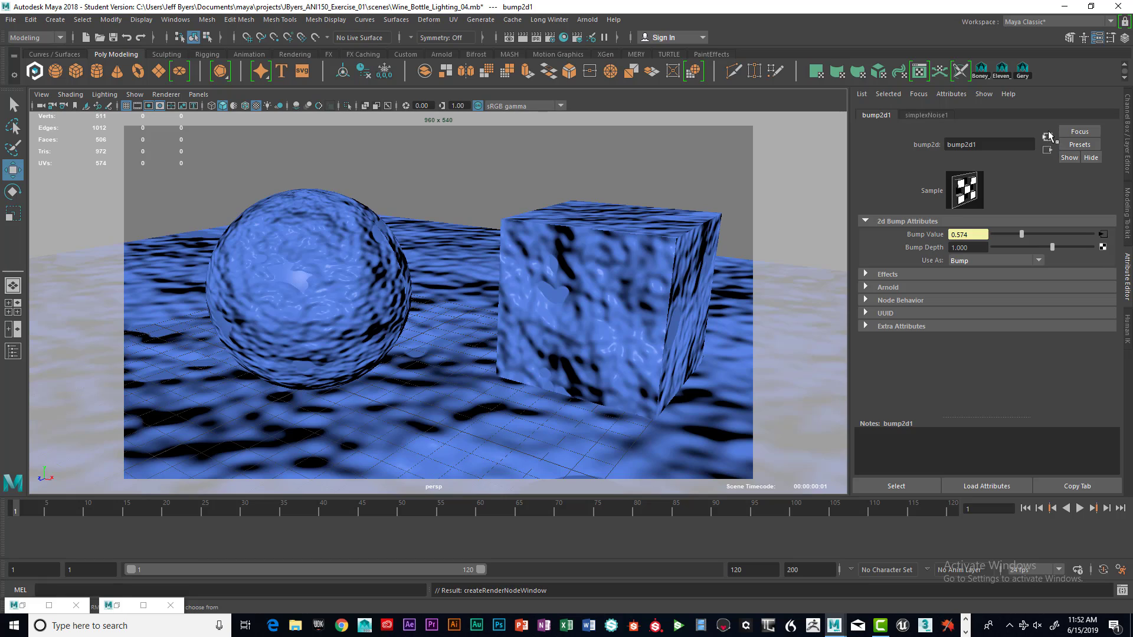
{"action": "left_click", "coordinate": [1048, 150]}
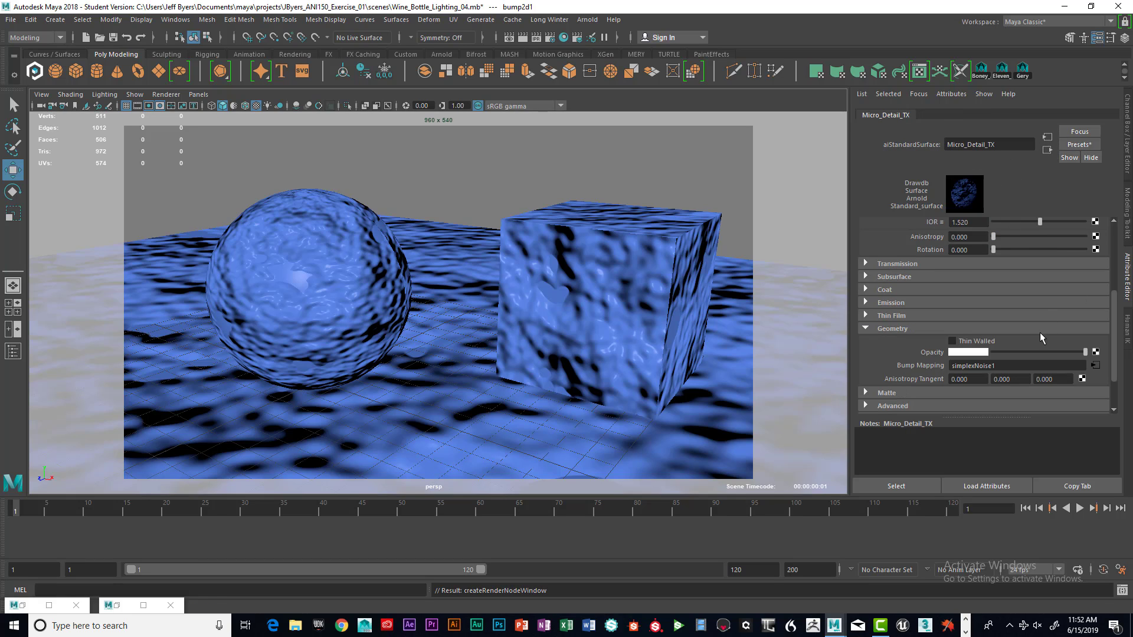
{"action": "left_click", "coordinate": [1047, 151]}
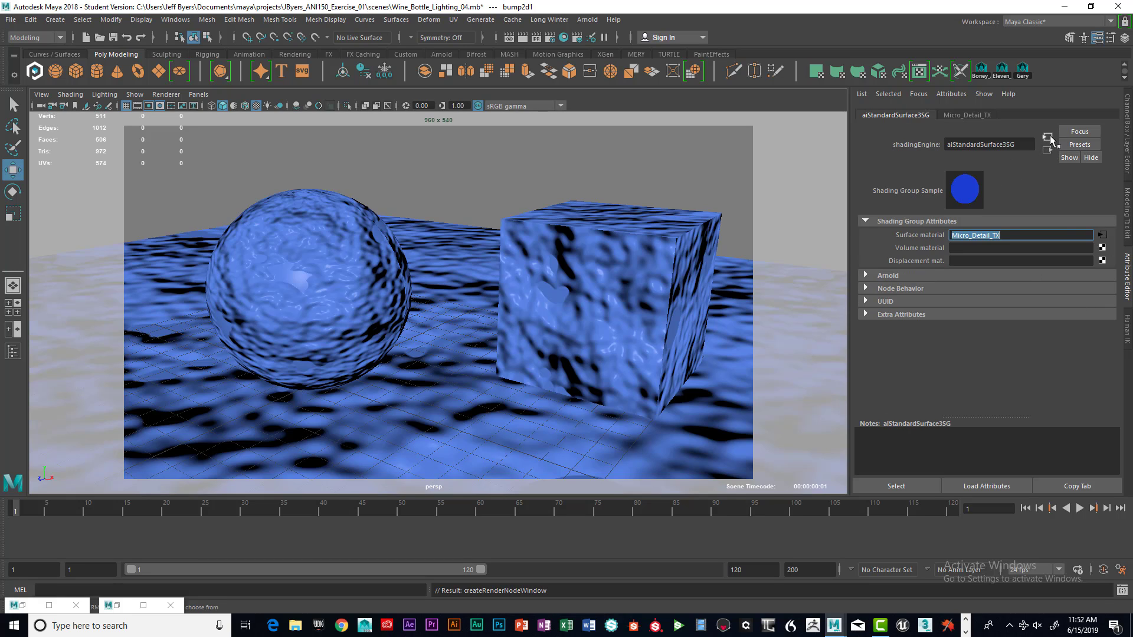
{"action": "left_click", "coordinate": [1048, 137]}
{"action": "left_click", "coordinate": [1048, 138]}
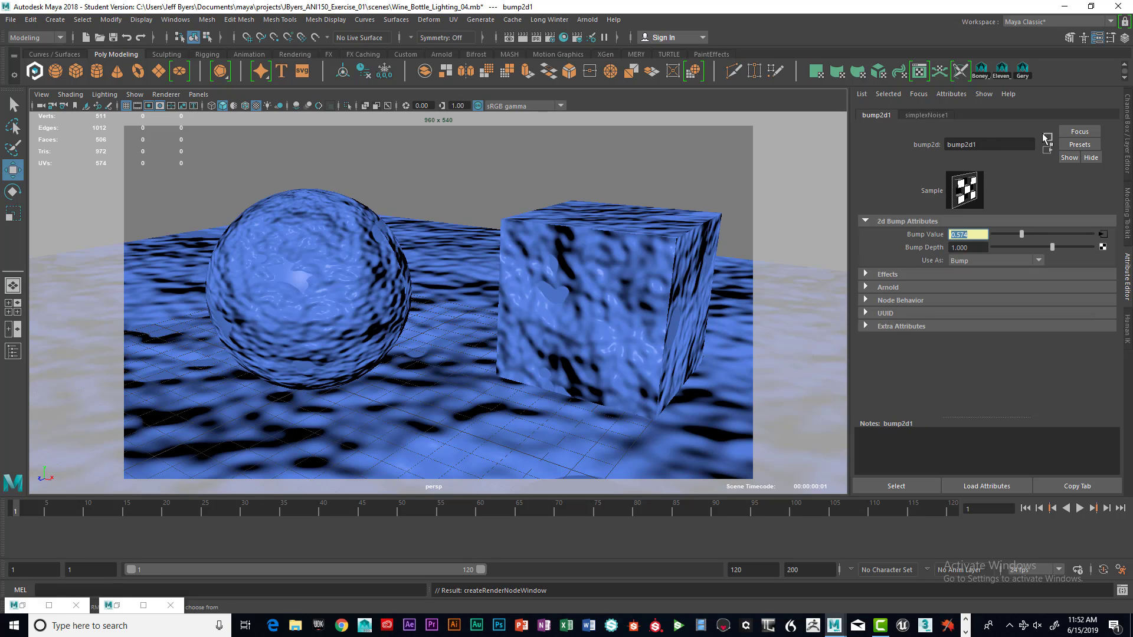
Step: Show the simplex noise attributes, render the perspective view with the bump and keep the image for comparison
{"action": "left_click", "coordinate": [942, 116]}
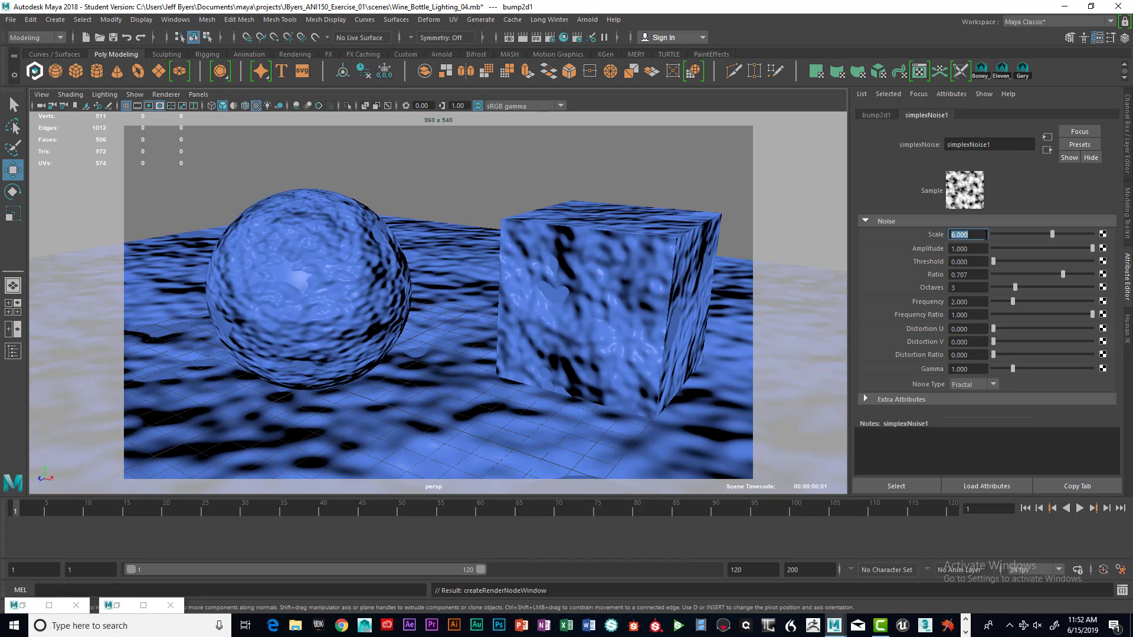
{"action": "left_click", "coordinate": [978, 252]}
{"action": "left_click", "coordinate": [521, 36]}
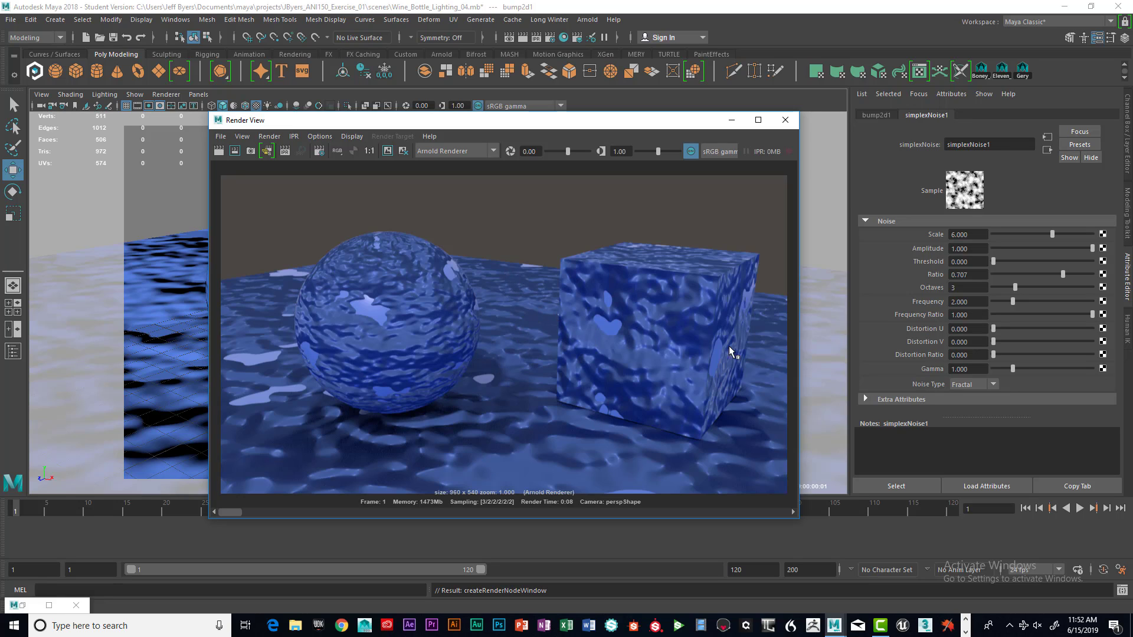
{"action": "left_click", "coordinate": [387, 150]}
Step: Set the simplex noise Scale to 20 and render the view again
{"action": "left_click_drag", "start_coordinate": [979, 236], "coordinate": [945, 238]}
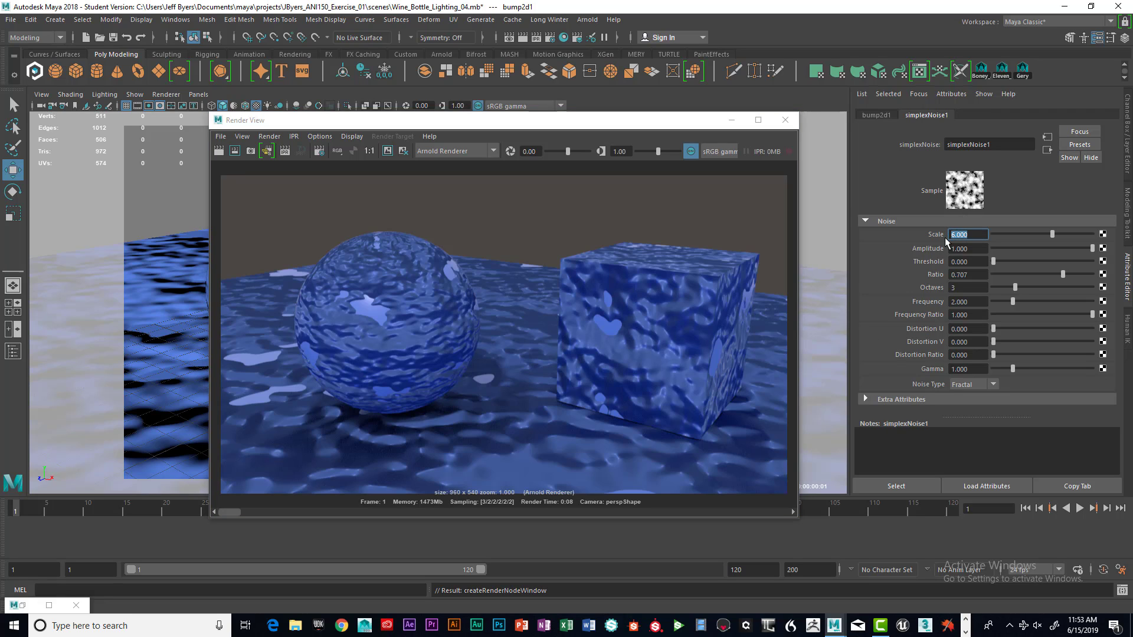
{"action": "type", "text": "20"}
{"action": "key", "text": "Return"}
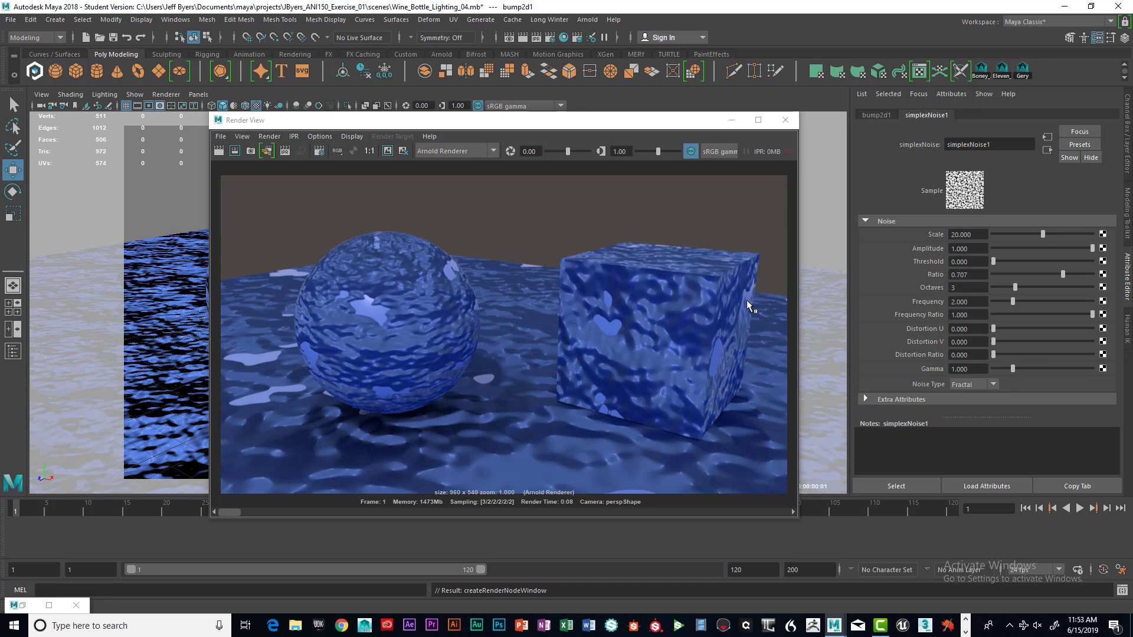
{"action": "left_click_drag", "start_coordinate": [337, 122], "coordinate": [380, 115]}
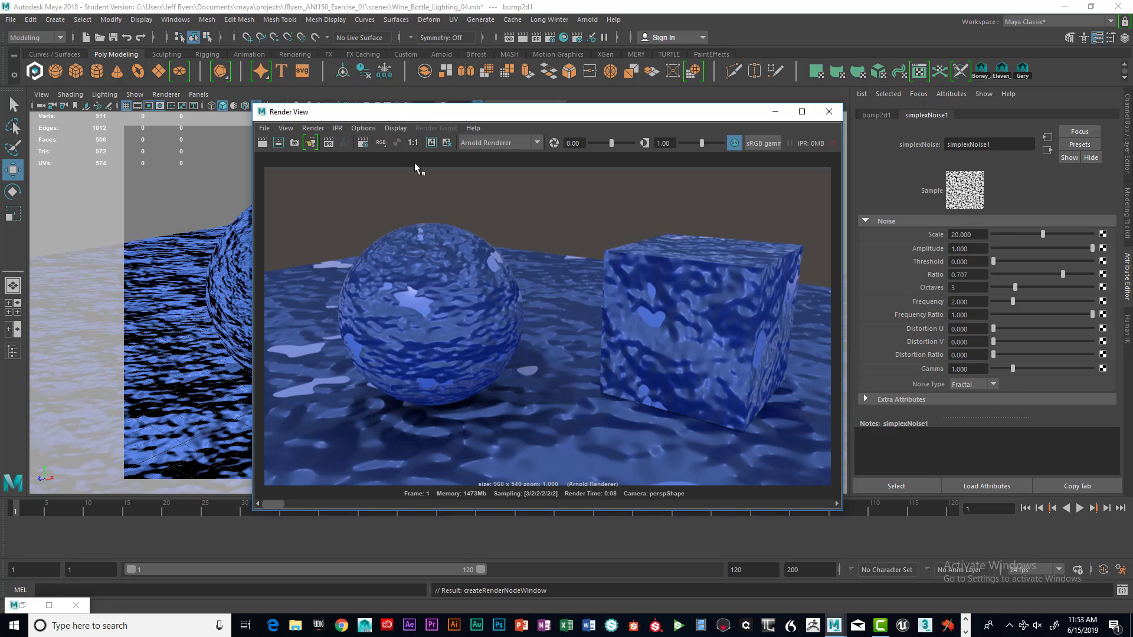
{"action": "left_click", "coordinate": [262, 143]}
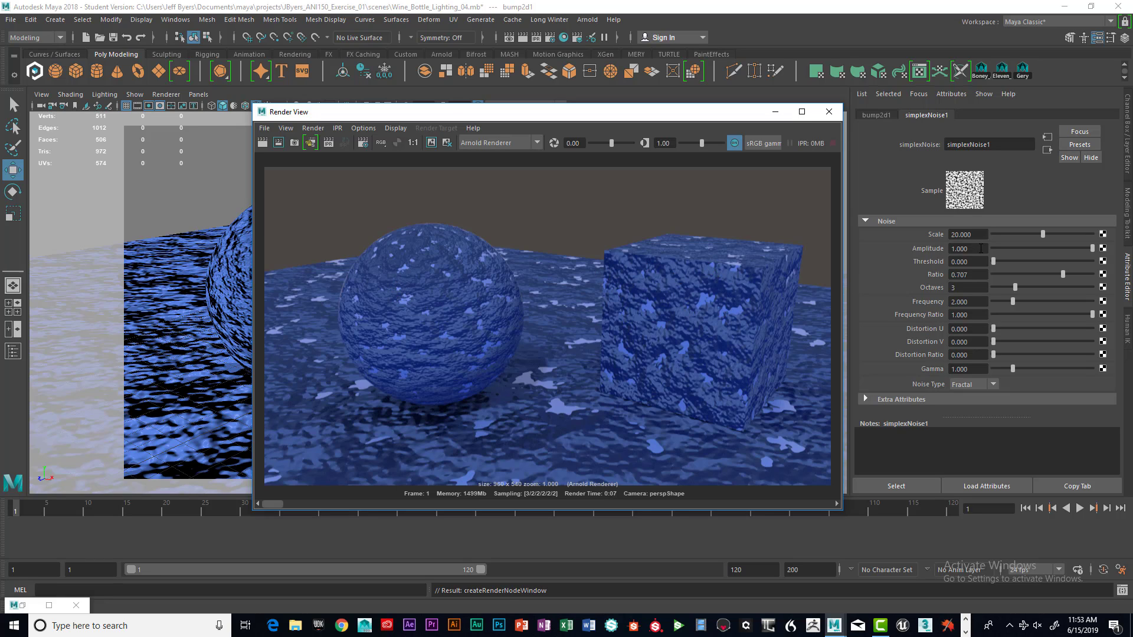
Step: Set the simplex noise Amplitude to 0.1, keep the existing render and render the view again
{"action": "left_click_drag", "start_coordinate": [980, 248], "coordinate": [948, 249]}
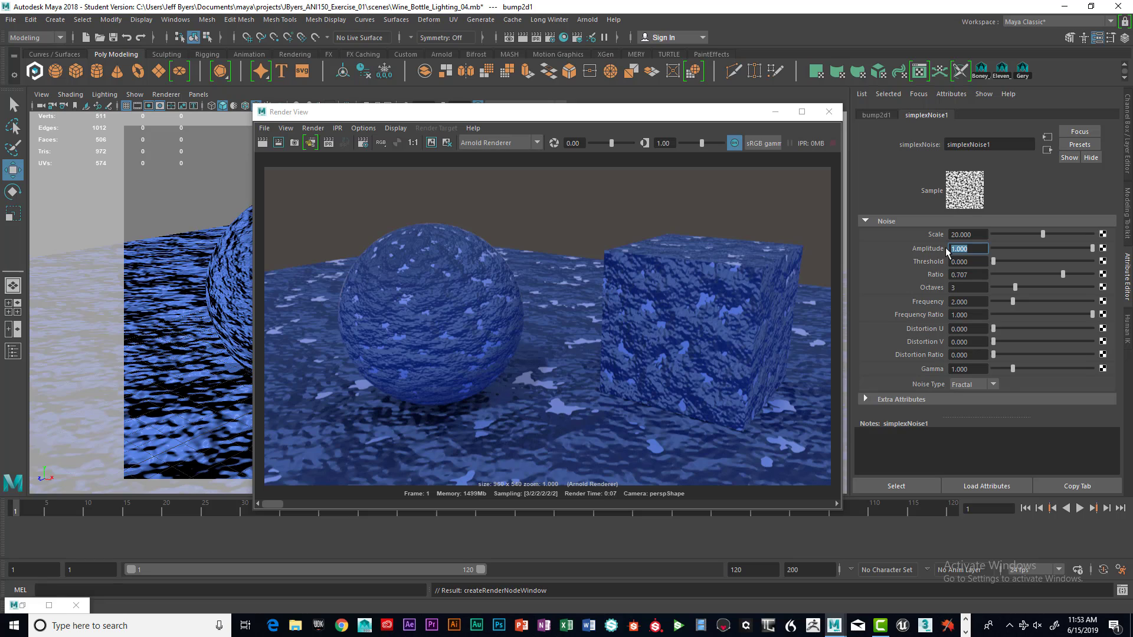
{"action": "type", "text": "0.1"}
{"action": "key", "text": "Return"}
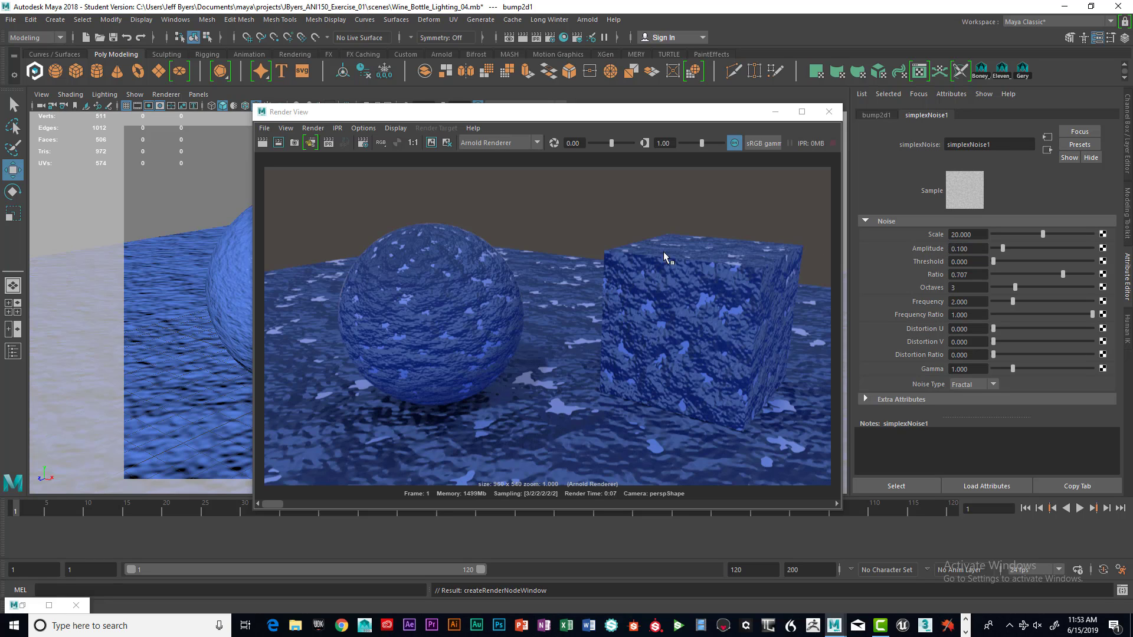
{"action": "left_click", "coordinate": [431, 140]}
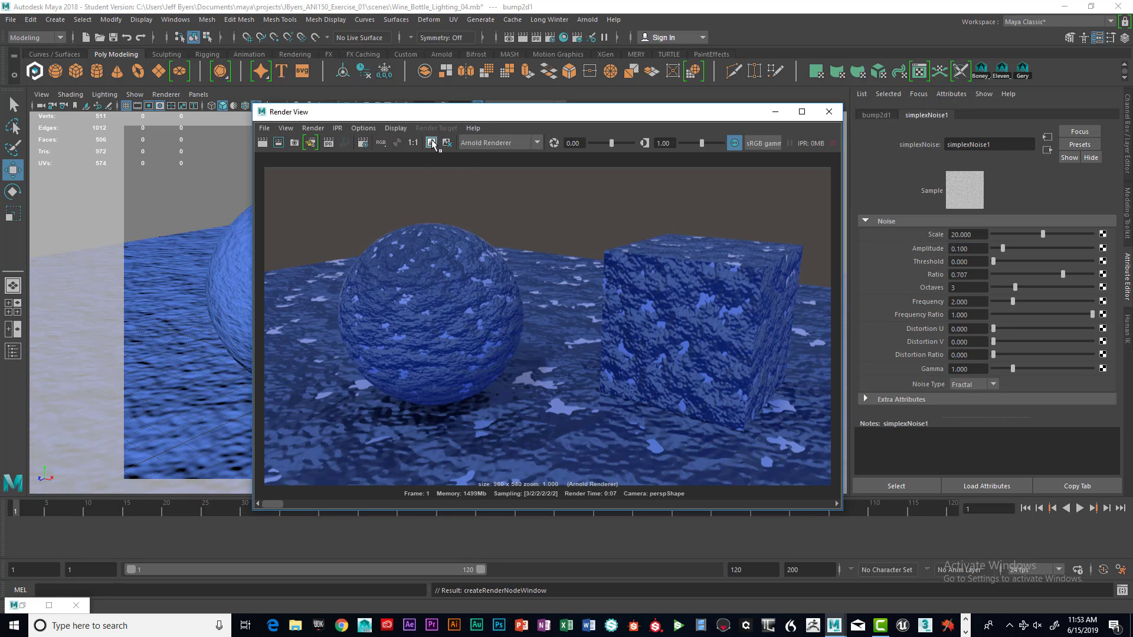
{"action": "left_click", "coordinate": [262, 143]}
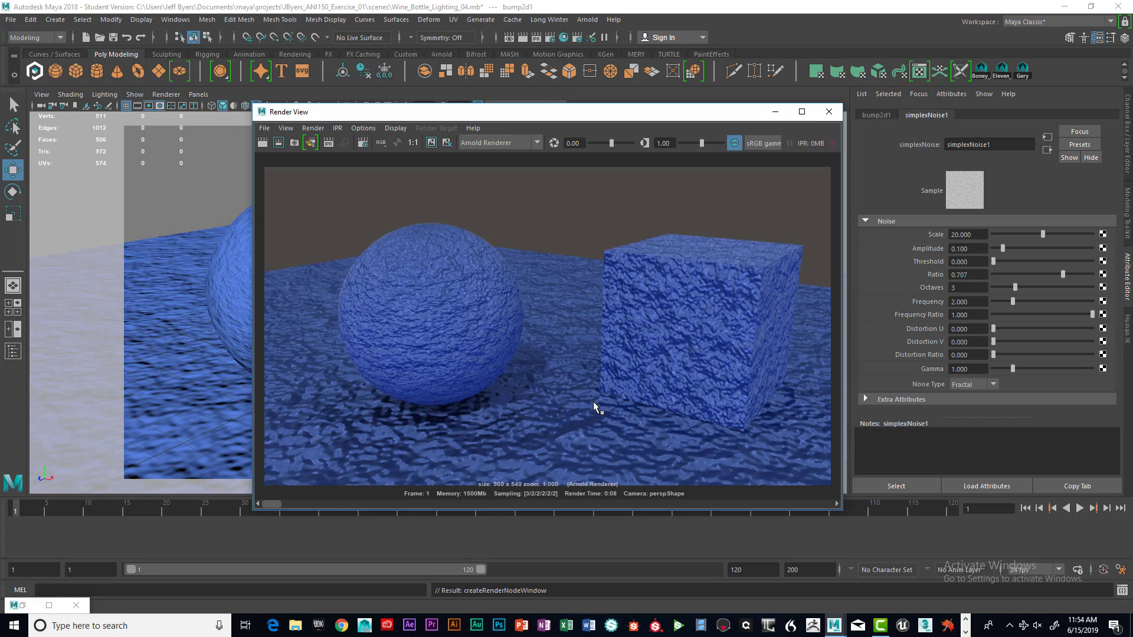
Step: Scale the ground plane down uniformly until its far edge sits just behind the sphere, and re-render to compare the bump density
{"action": "left_click_drag", "start_coordinate": [477, 116], "coordinate": [696, 111]}
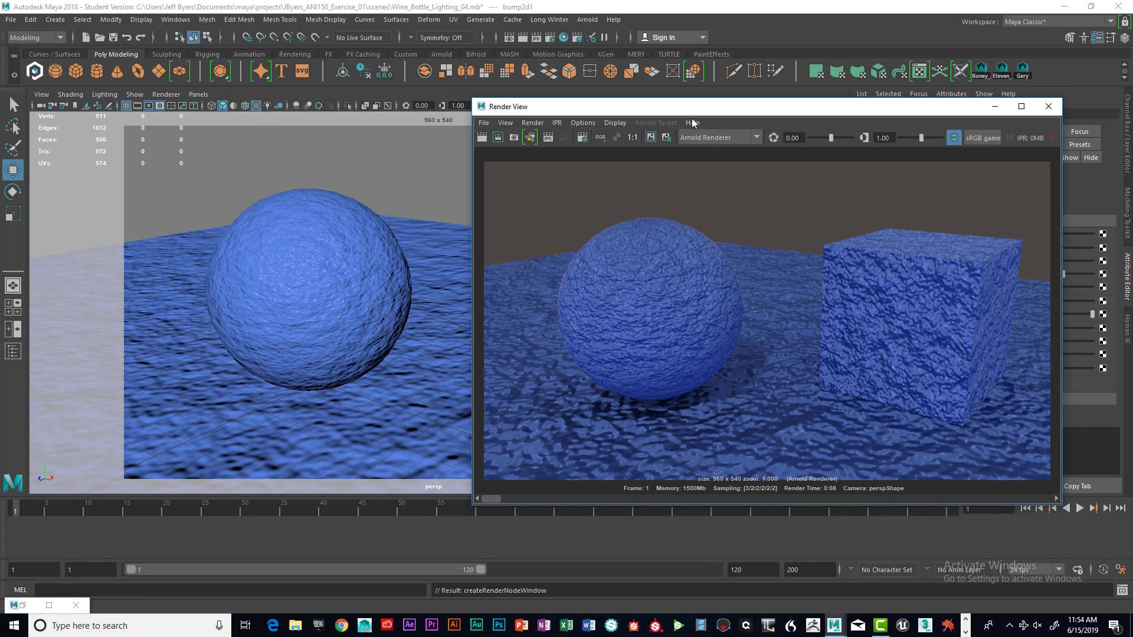
{"action": "left_click", "coordinate": [417, 392]}
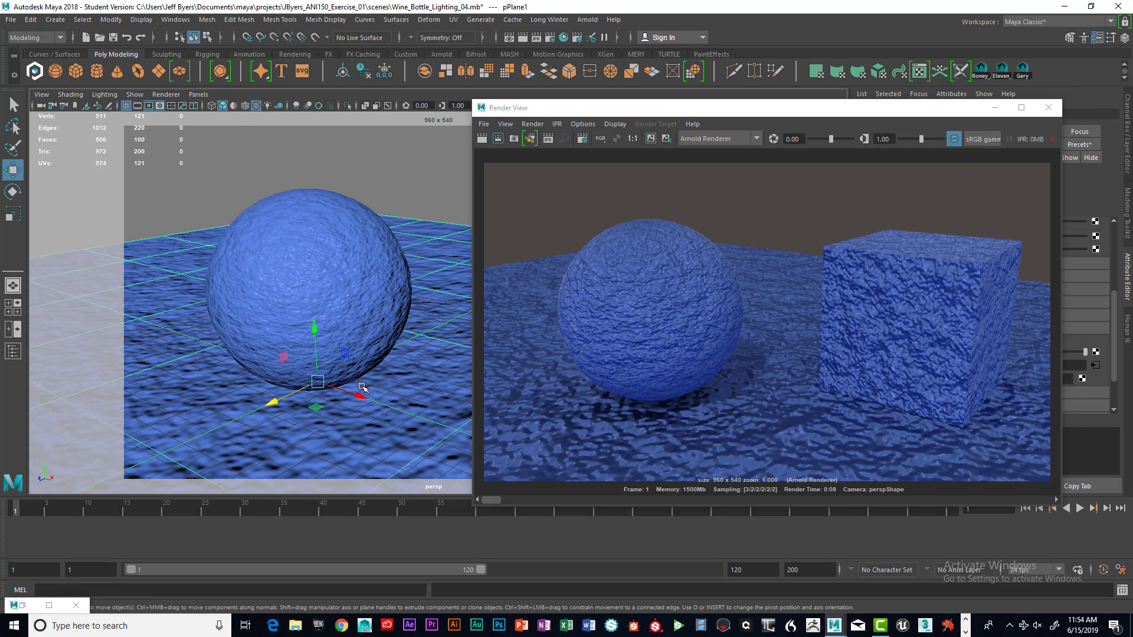
{"action": "key", "text": "r"}
{"action": "left_click_drag", "start_coordinate": [318, 382], "coordinate": [223, 387]}
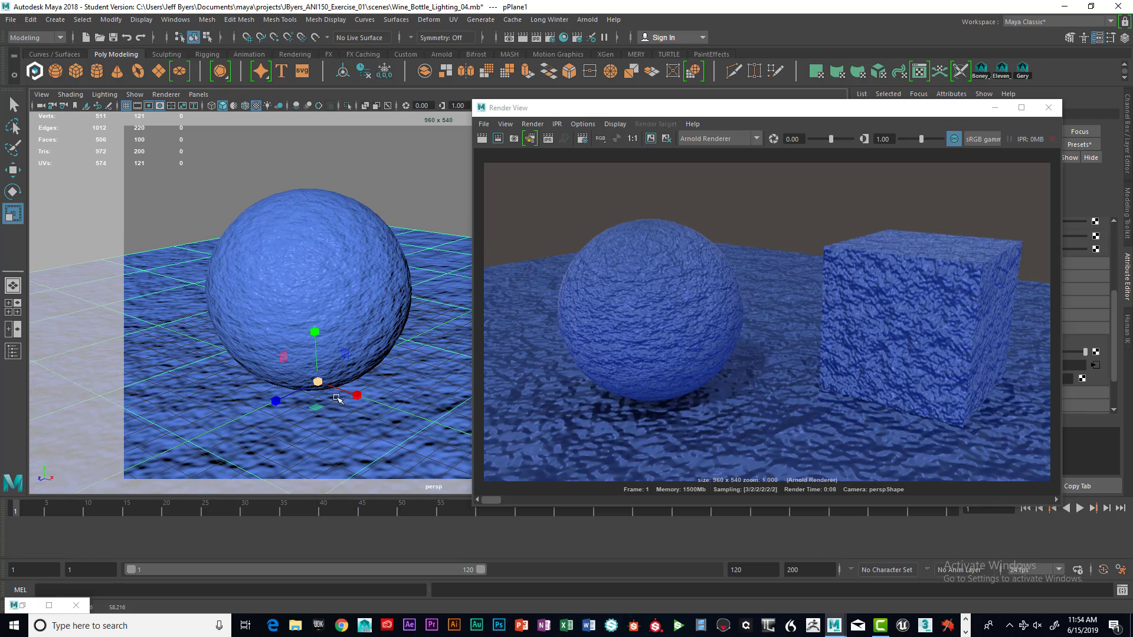
{"action": "left_click_drag", "start_coordinate": [319, 383], "coordinate": [239, 385]}
{"action": "left_click_drag", "start_coordinate": [321, 380], "coordinate": [239, 388]}
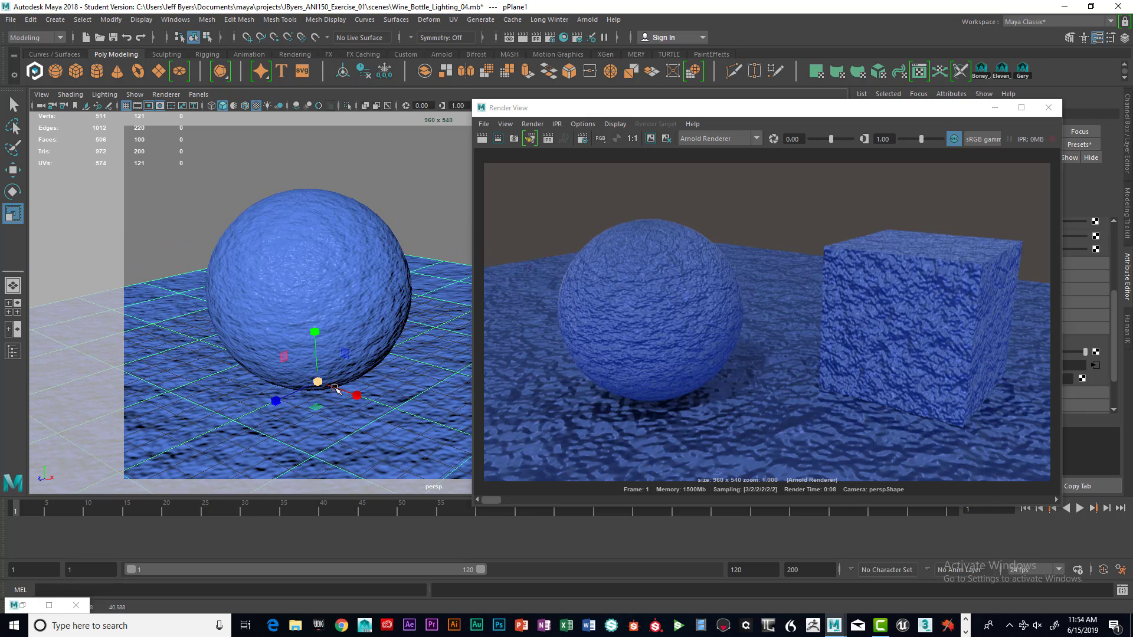
{"action": "left_click_drag", "start_coordinate": [319, 382], "coordinate": [224, 397]}
{"action": "left_click_drag", "start_coordinate": [321, 382], "coordinate": [239, 387]}
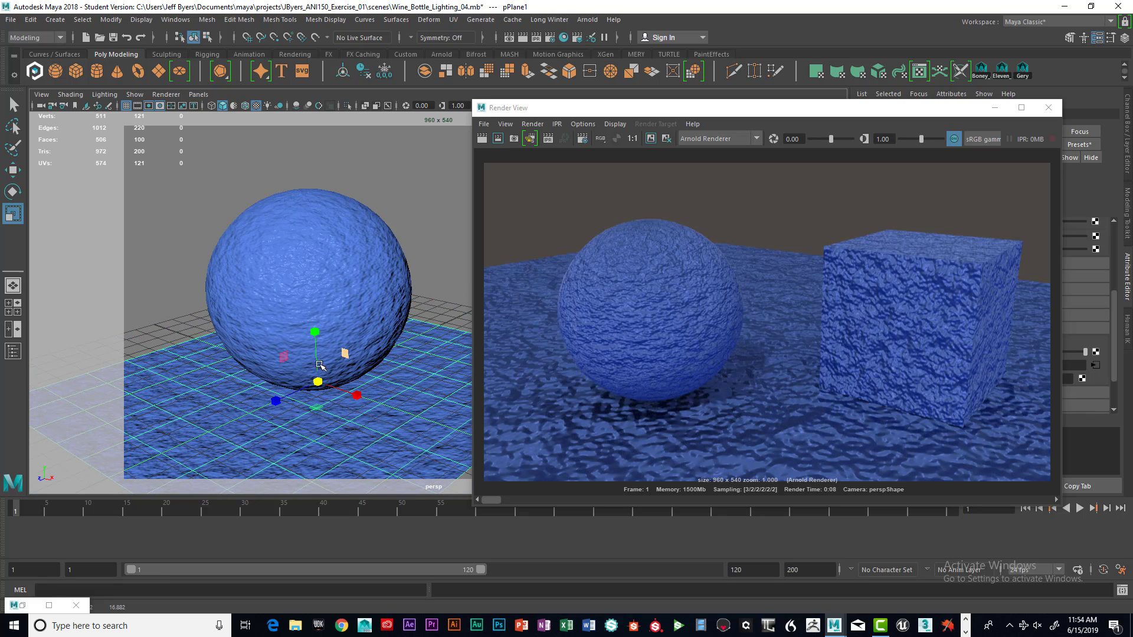
{"action": "left_click", "coordinate": [677, 107]}
{"action": "left_click_drag", "start_coordinate": [677, 107], "coordinate": [592, 103]}
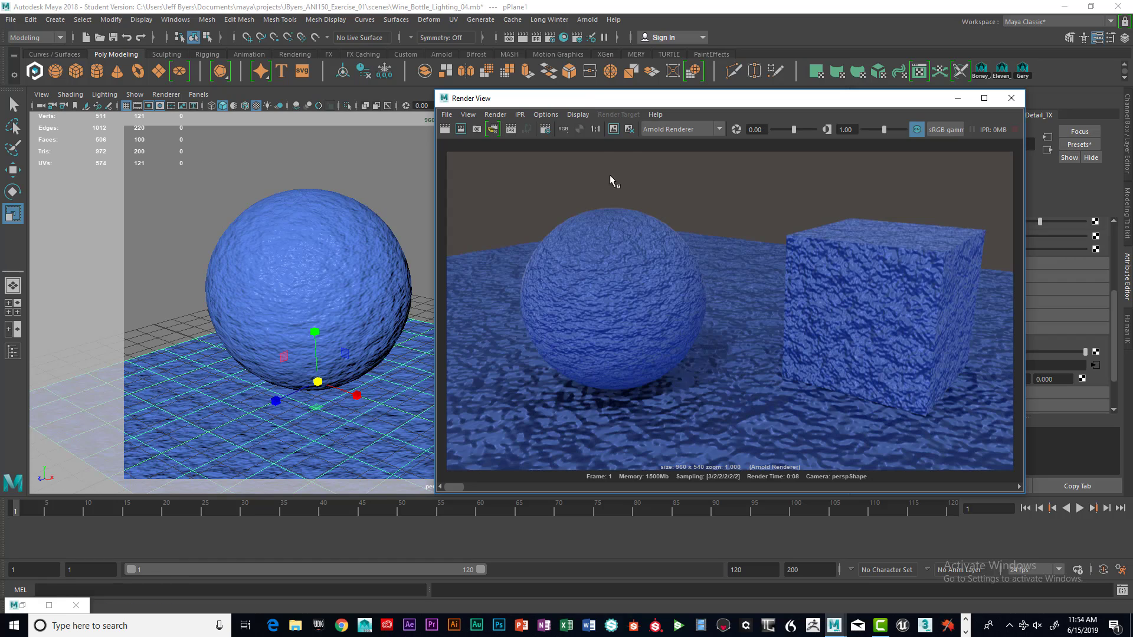
{"action": "left_click", "coordinate": [446, 129]}
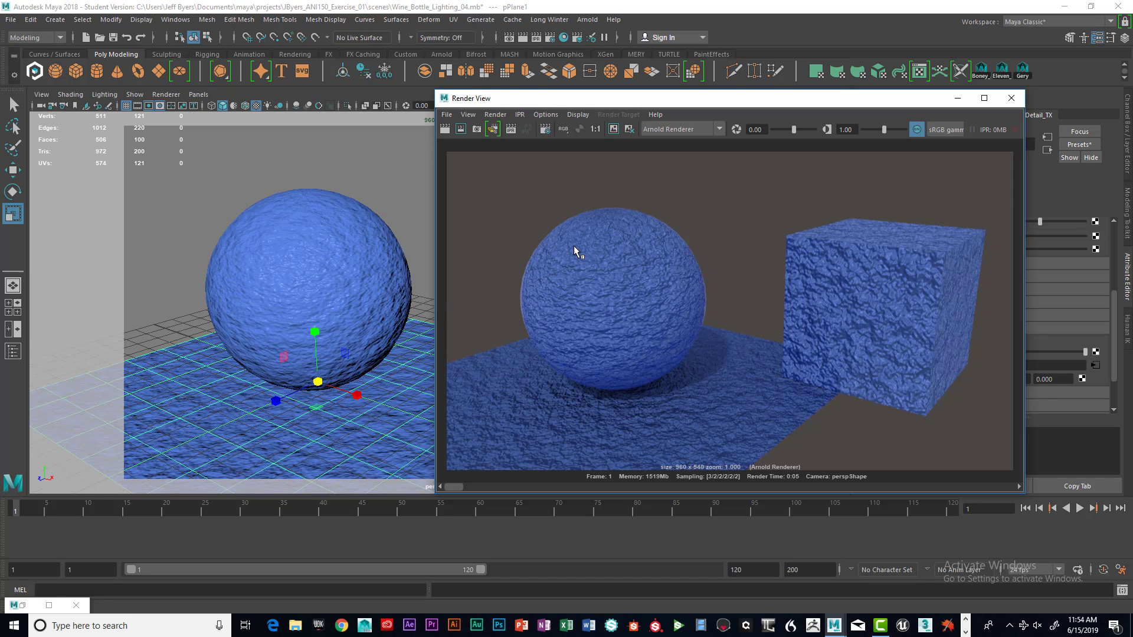
Step: Scale the ground plane back up to extend beneath and behind both objects, and move the render window clear of the material attributes
{"action": "left_click_drag", "start_coordinate": [319, 380], "coordinate": [758, 344]}
{"action": "left_click_drag", "start_coordinate": [656, 103], "coordinate": [972, 116]}
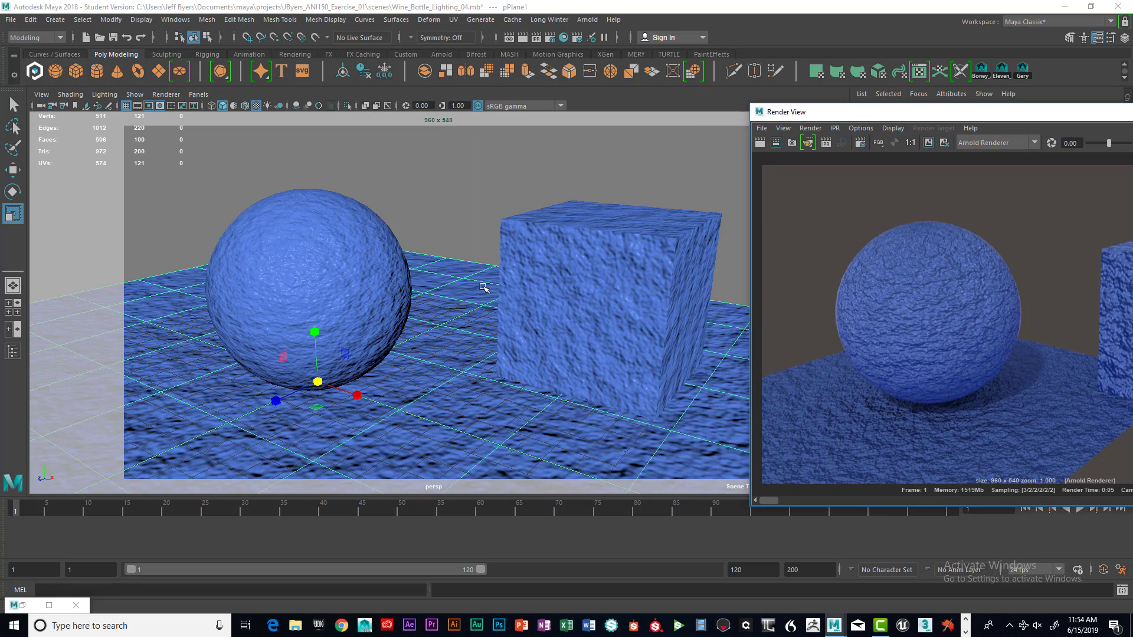
{"action": "left_click_drag", "start_coordinate": [317, 381], "coordinate": [787, 338]}
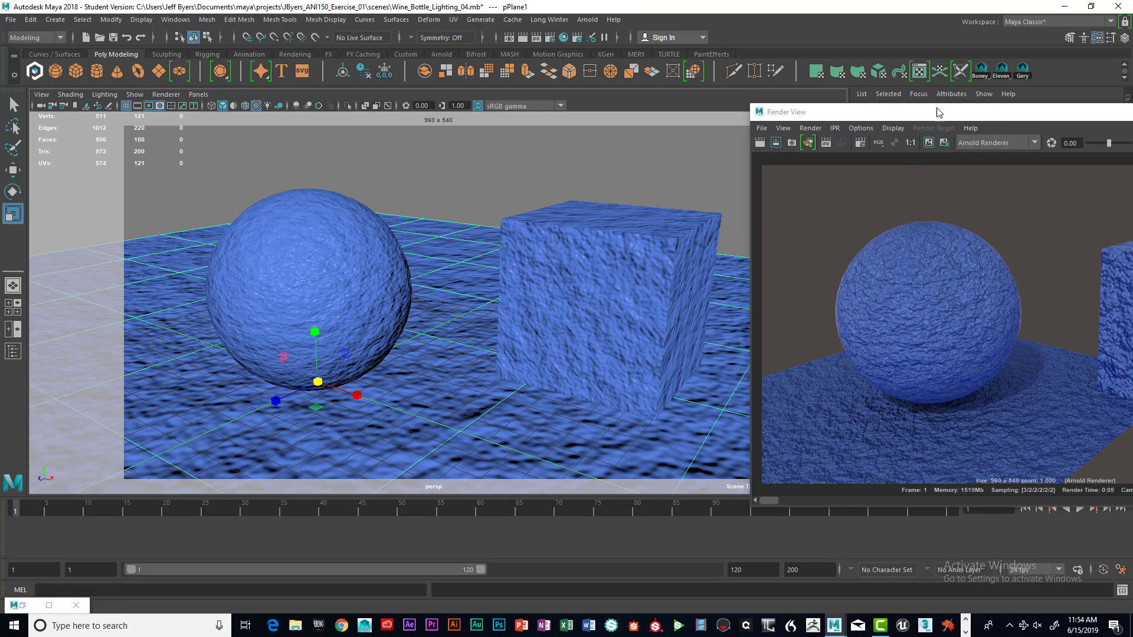
{"action": "left_click_drag", "start_coordinate": [937, 113], "coordinate": [415, 115]}
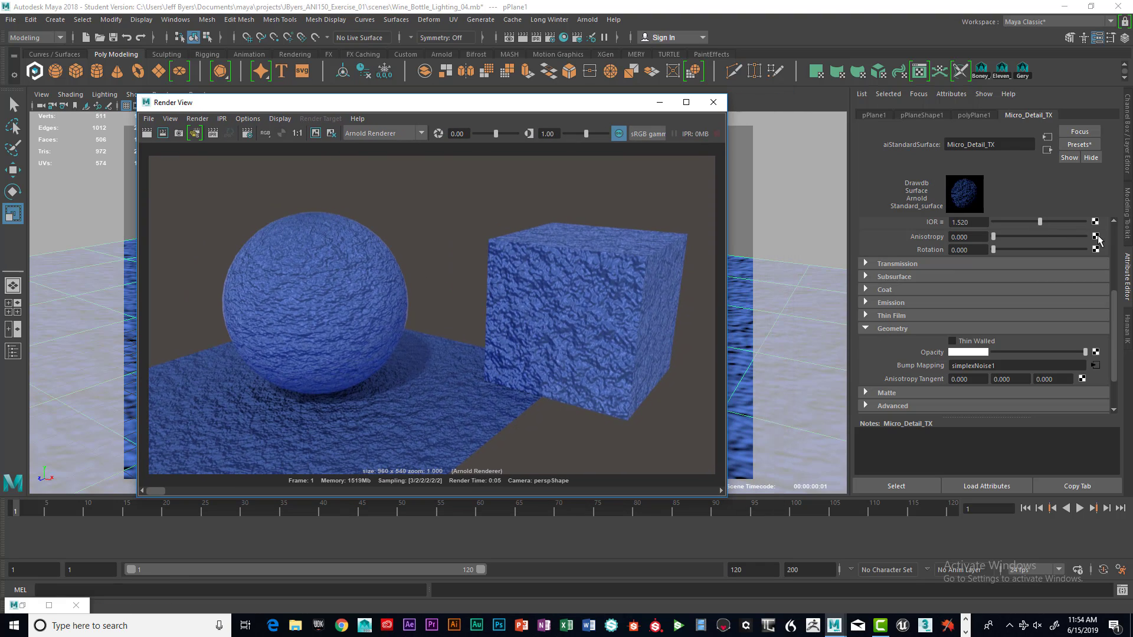
Step: Open the simplex noise connected to the material's bump mapping and set its Scale to 100
{"action": "scroll", "coordinate": [1068, 269], "scroll_direction": "down", "scroll_amount": 1}
{"action": "scroll", "coordinate": [1071, 289], "scroll_direction": "up", "scroll_amount": 2}
{"action": "scroll", "coordinate": [1072, 302], "scroll_direction": "down", "scroll_amount": 2}
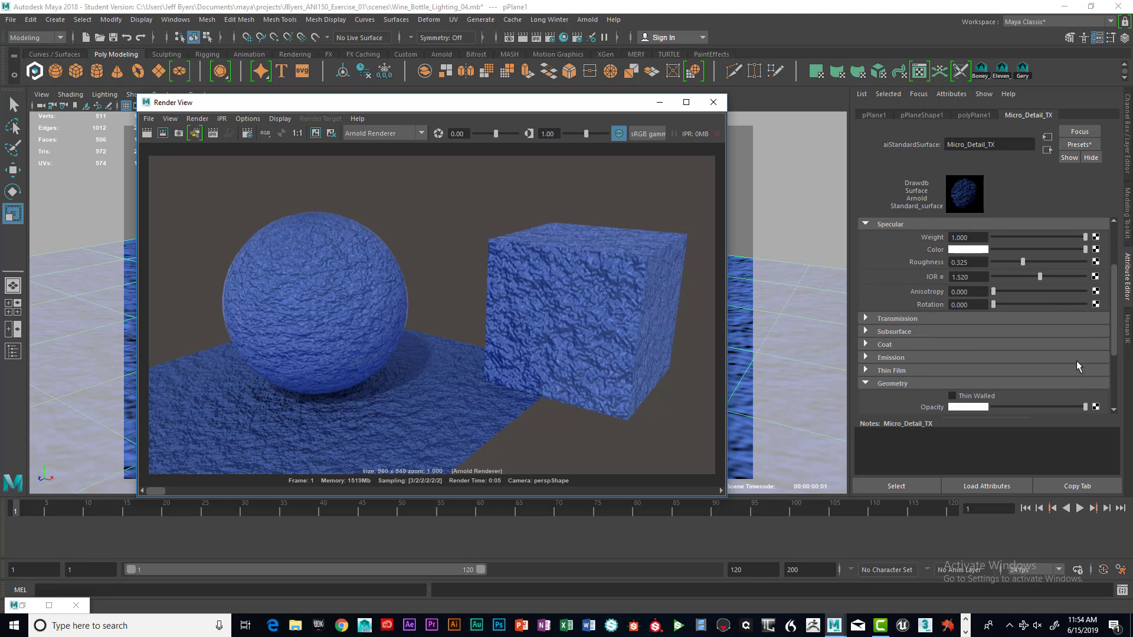
{"action": "left_click", "coordinate": [1099, 315]}
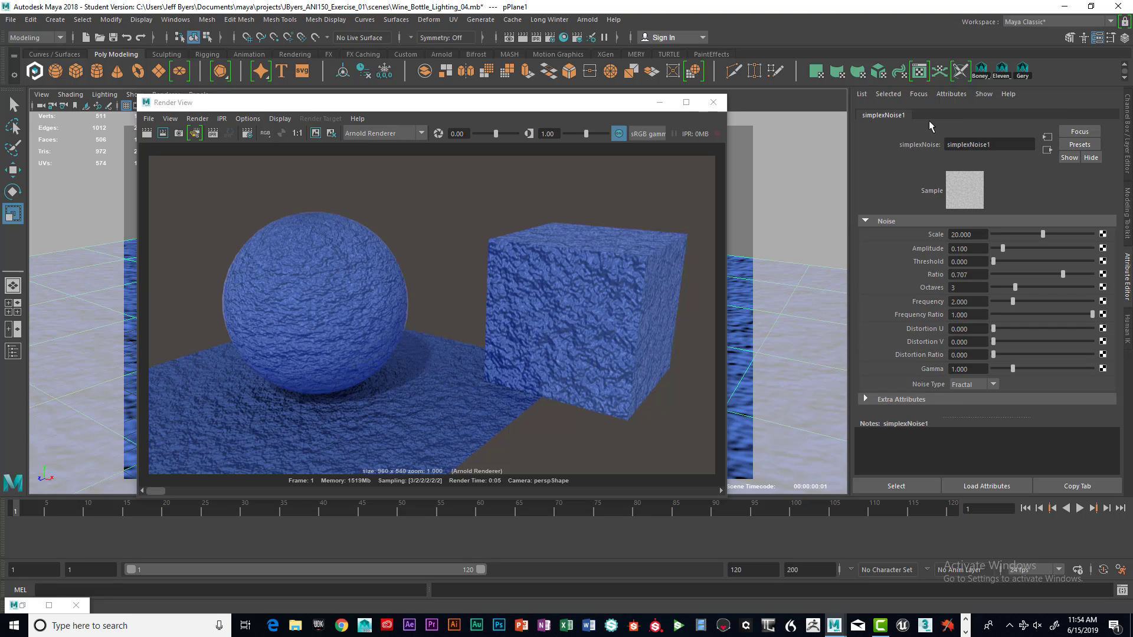
{"action": "left_click_drag", "start_coordinate": [980, 235], "coordinate": [937, 238]}
{"action": "type", "text": "100"}
{"action": "key", "text": "Return"}
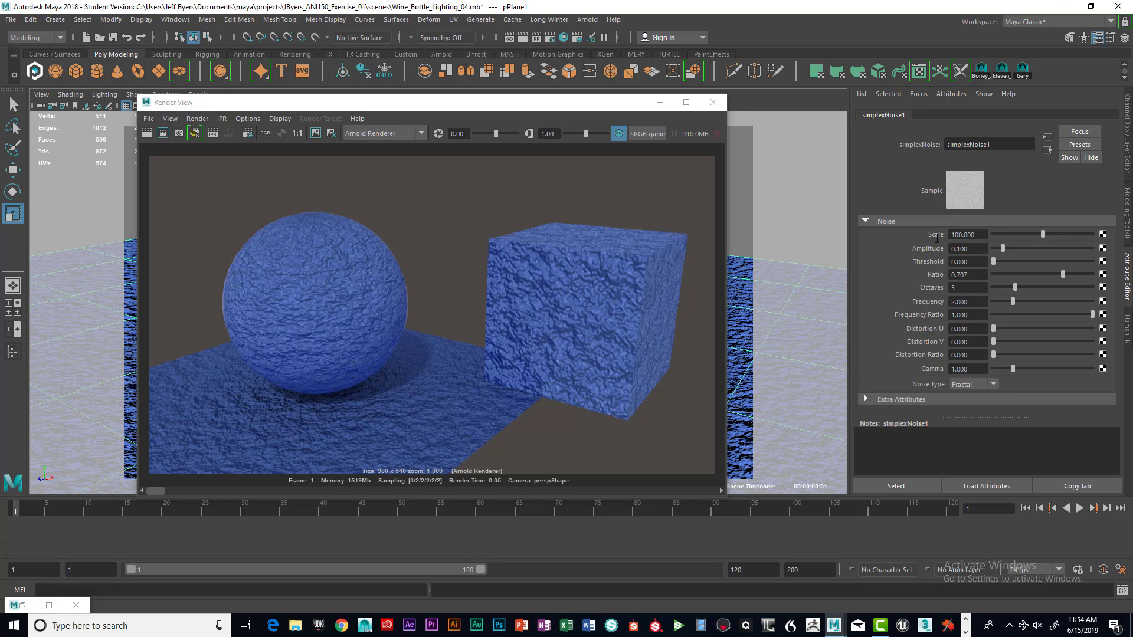
Step: Set the simplex noise Amplitude to 0.01 and render the view again with the enlarged plane
{"action": "left_click_drag", "start_coordinate": [969, 249], "coordinate": [959, 248]}
{"action": "type", "text": "01"}
{"action": "key", "text": "Return"}
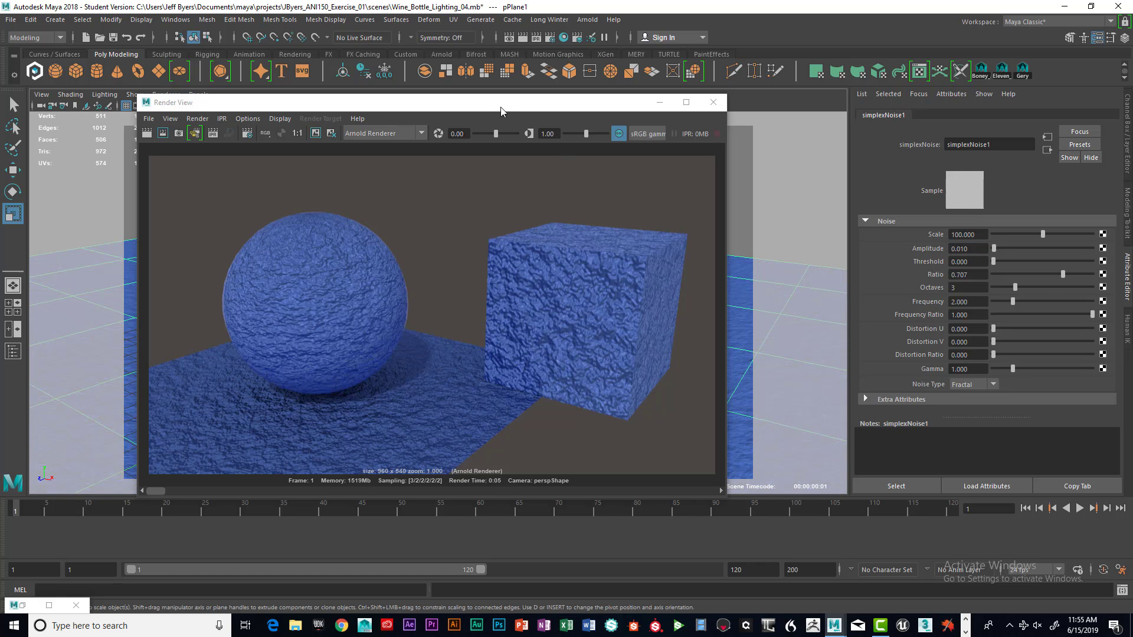
{"action": "left_click_drag", "start_coordinate": [501, 111], "coordinate": [603, 121]}
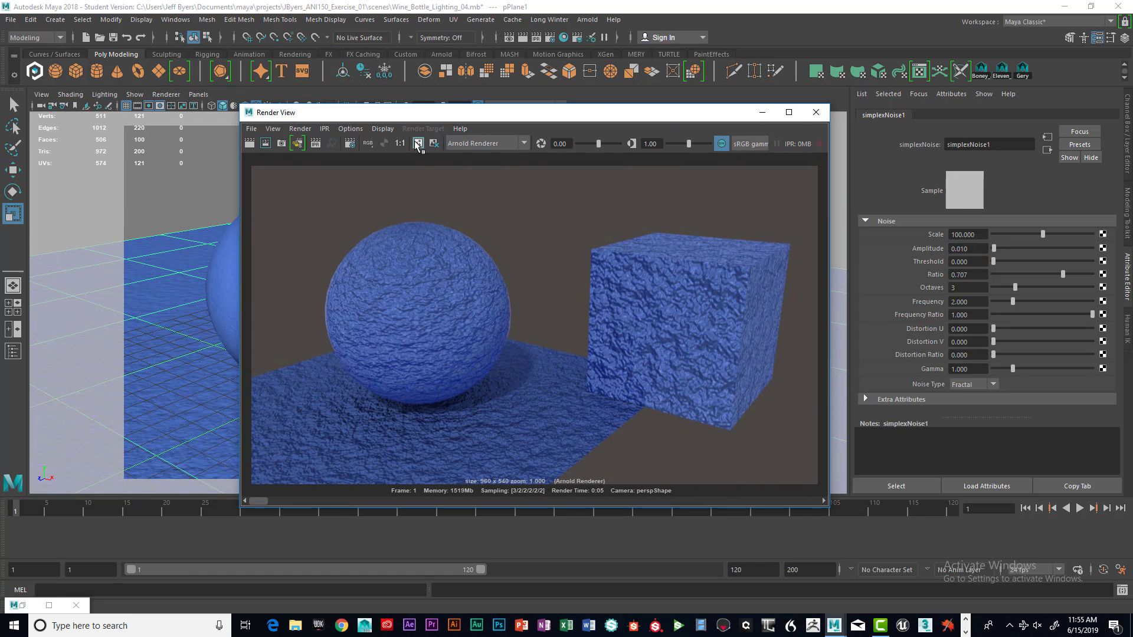
{"action": "left_click", "coordinate": [249, 144]}
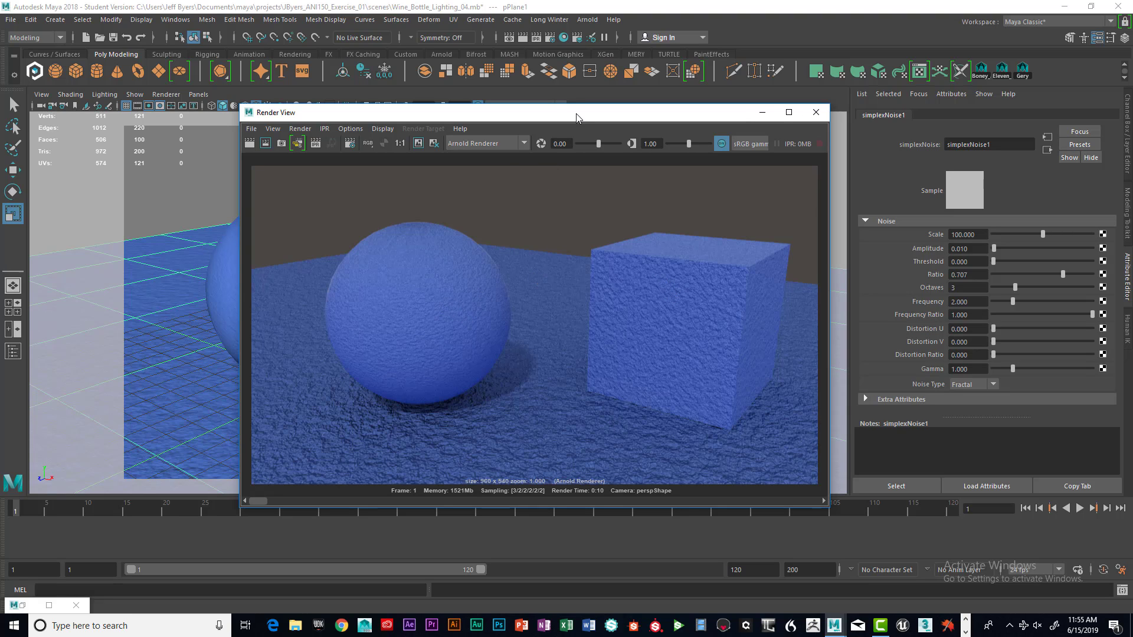
{"action": "left_click_drag", "start_coordinate": [575, 119], "coordinate": [500, 120]}
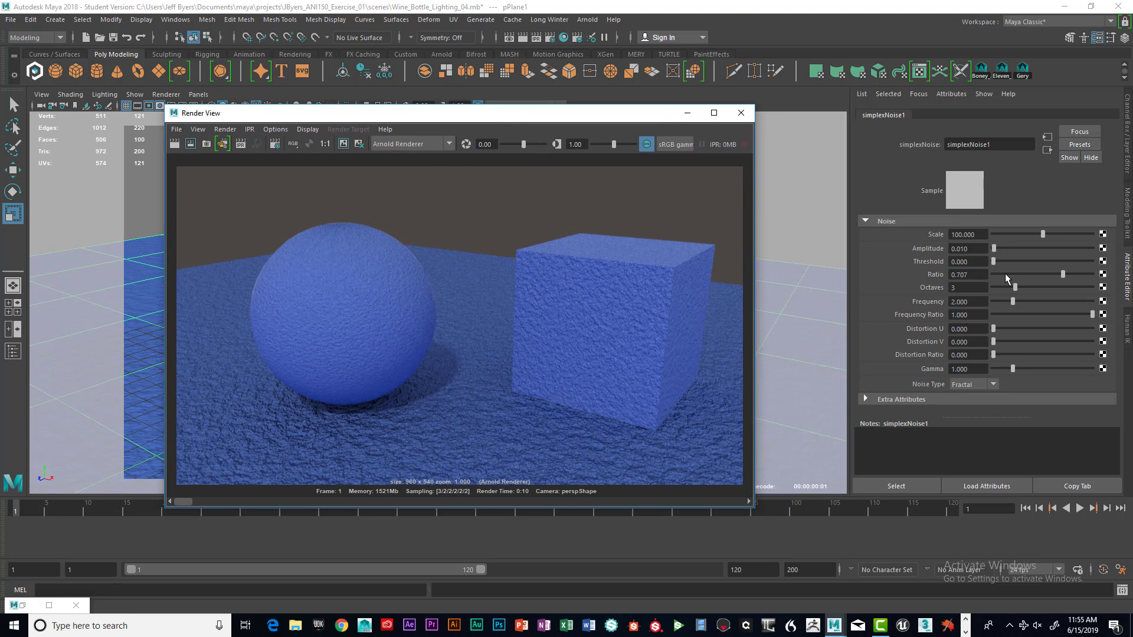
Step: Set the simplex noise Amplitude to 0.005 and Scale to 200, and re-render the view
{"action": "left_click_drag", "start_coordinate": [970, 248], "coordinate": [960, 248]}
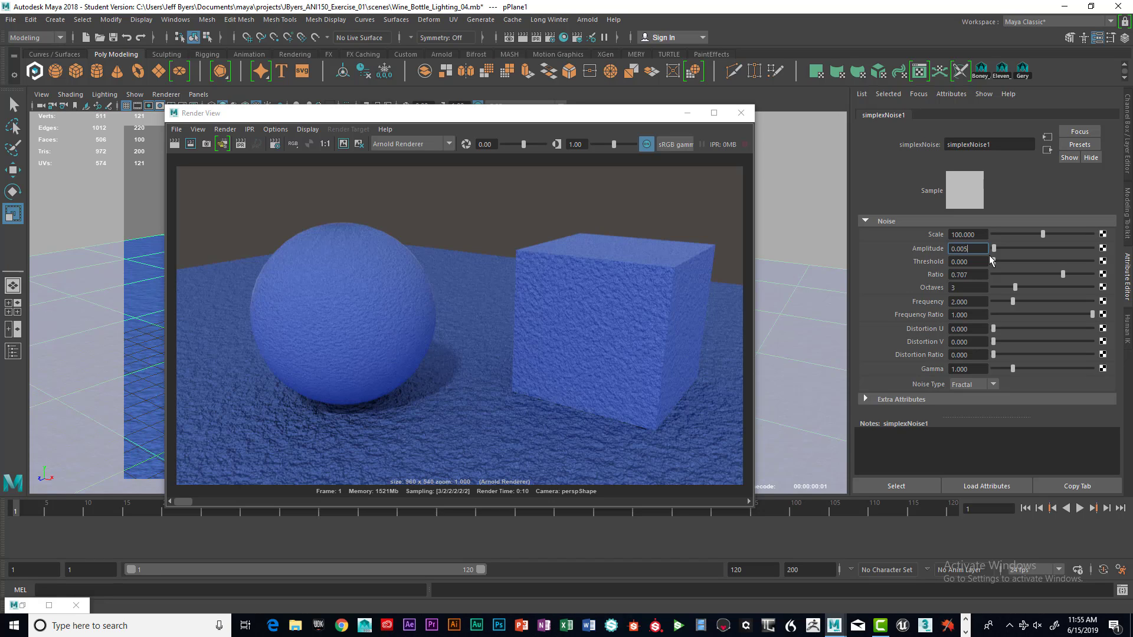
{"action": "double_click", "coordinate": [980, 235]}
{"action": "type", "text": "200"}
{"action": "key", "text": "Return"}
{"action": "left_click_drag", "start_coordinate": [629, 121], "coordinate": [841, 415]}
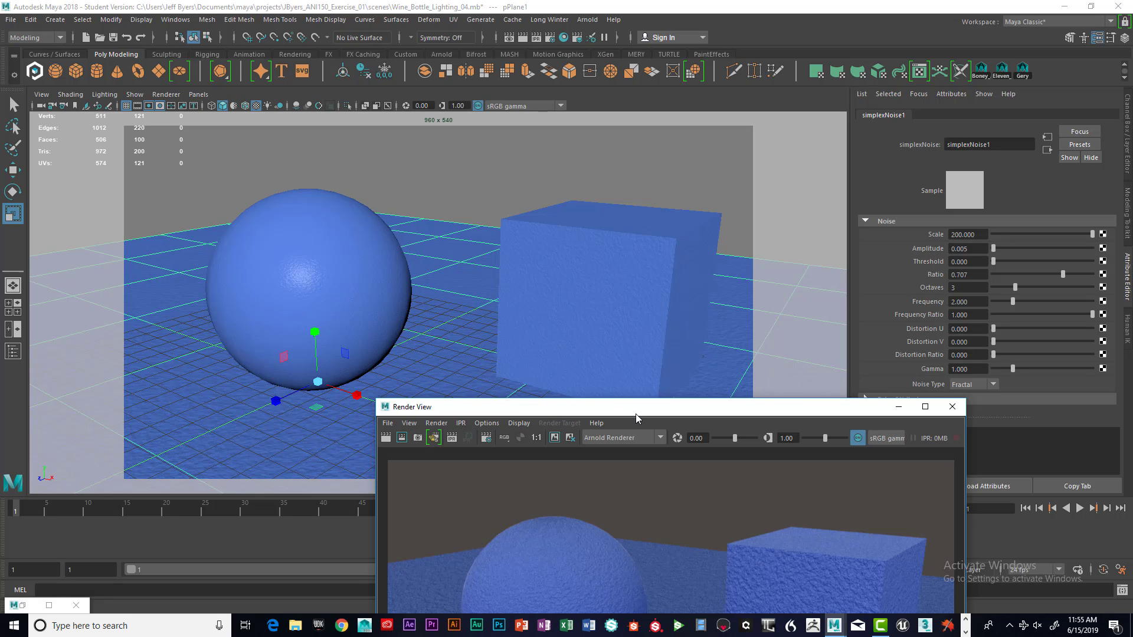
{"action": "left_click_drag", "start_coordinate": [635, 412], "coordinate": [428, 143]}
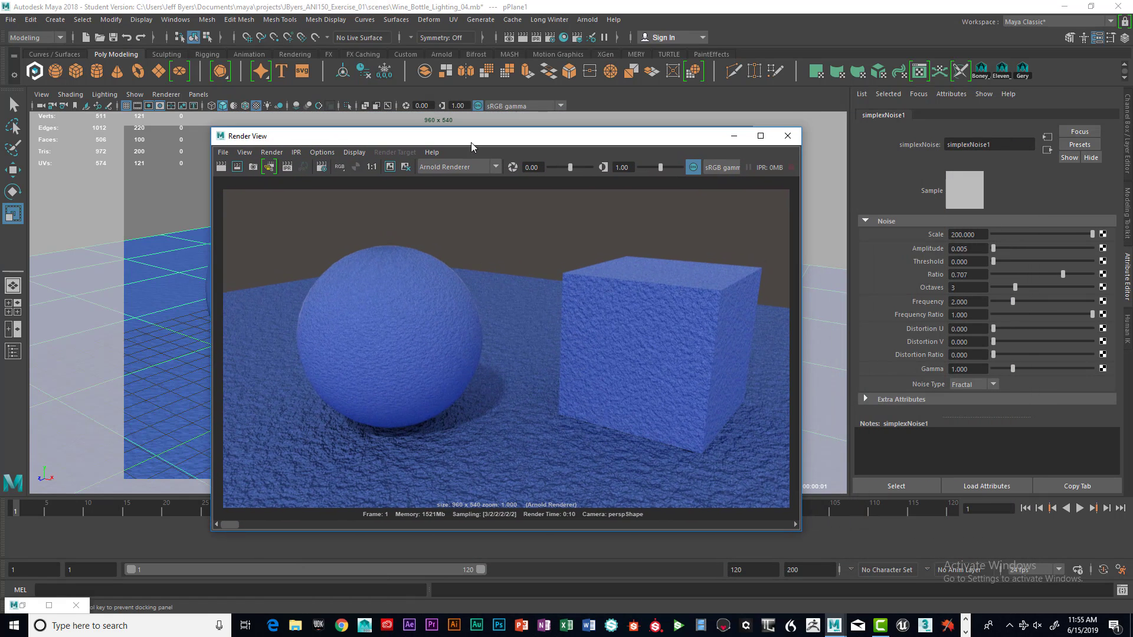
{"action": "left_click", "coordinate": [221, 167]}
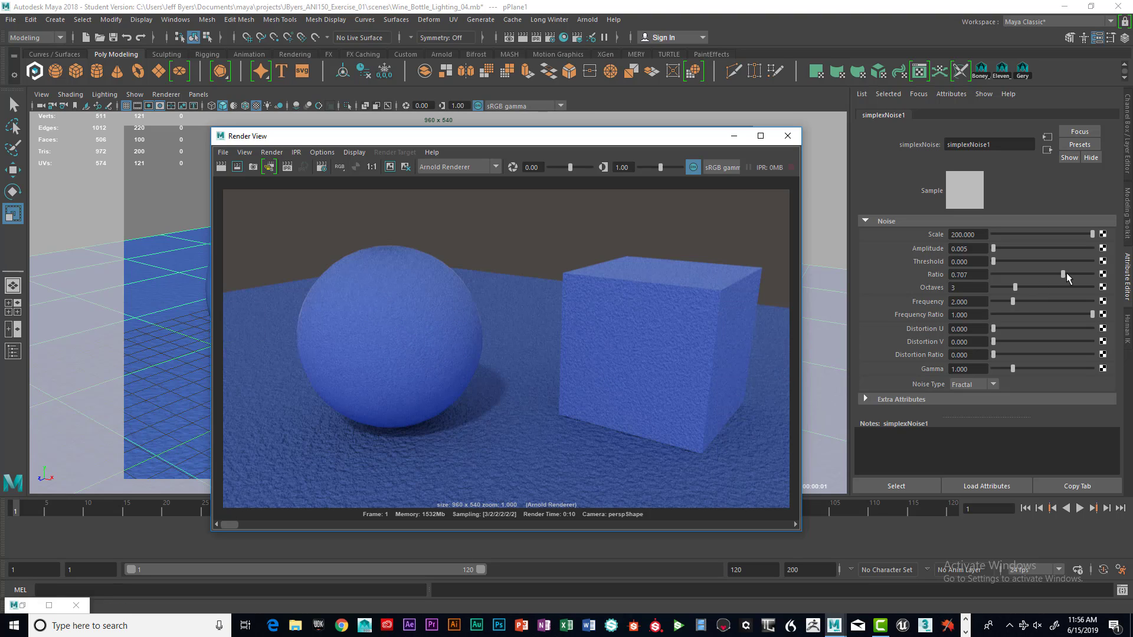
Step: Try the noise Ratio at 0.446 and at 1, with the render window moved aside to watch the viewport
{"action": "left_click_drag", "start_coordinate": [1062, 274], "coordinate": [1033, 275]}
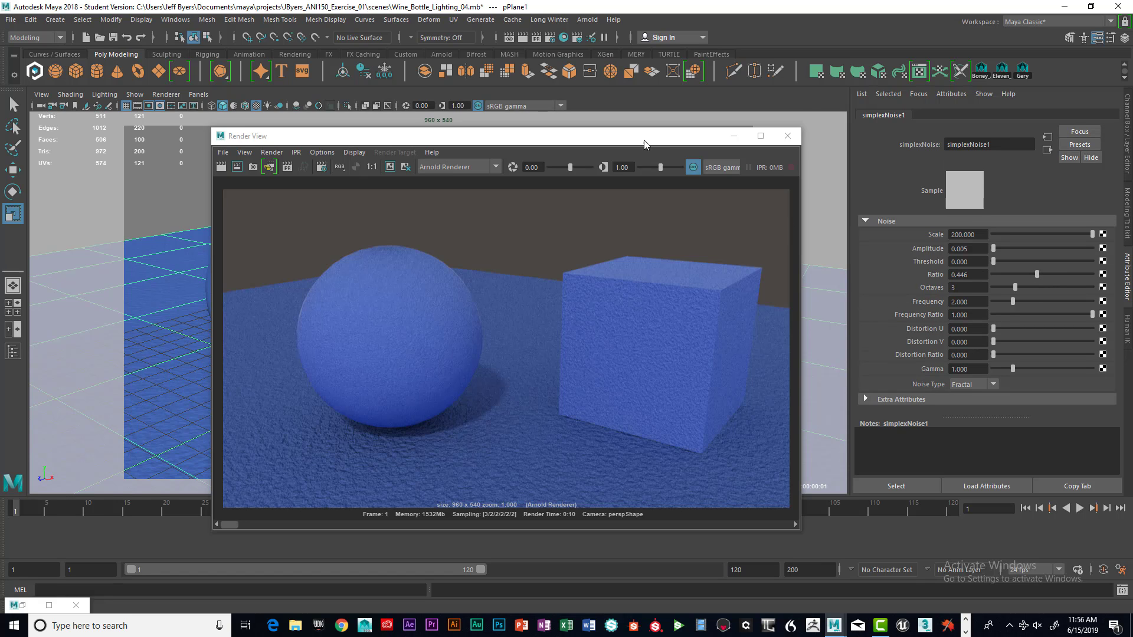
{"action": "left_click_drag", "start_coordinate": [644, 144], "coordinate": [565, 412]}
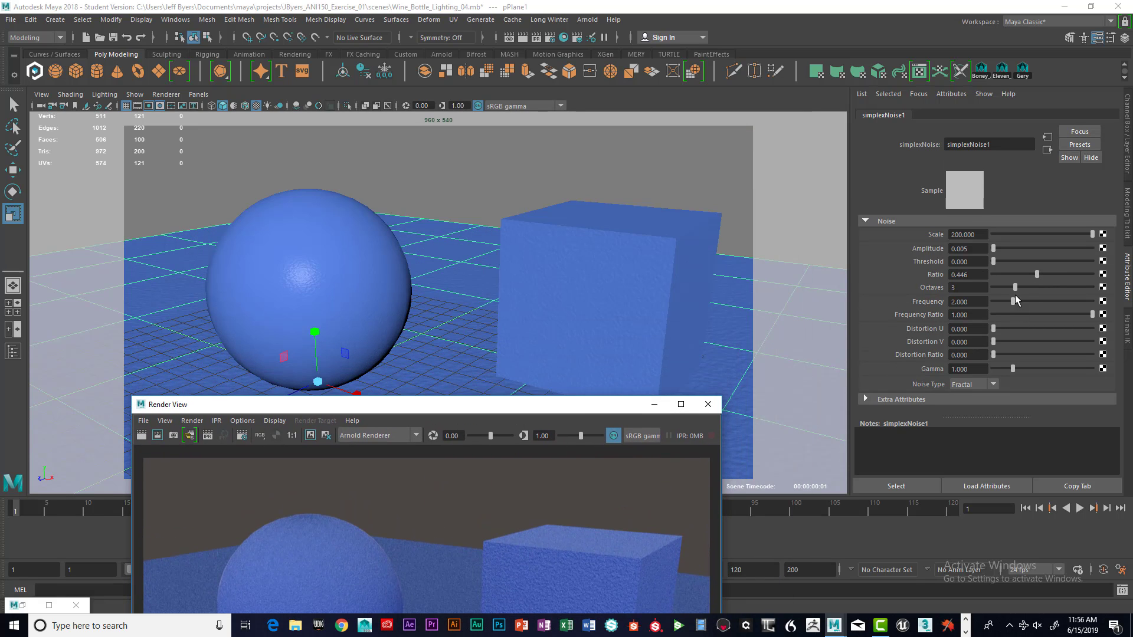
{"action": "left_click_drag", "start_coordinate": [1037, 275], "coordinate": [1128, 286]}
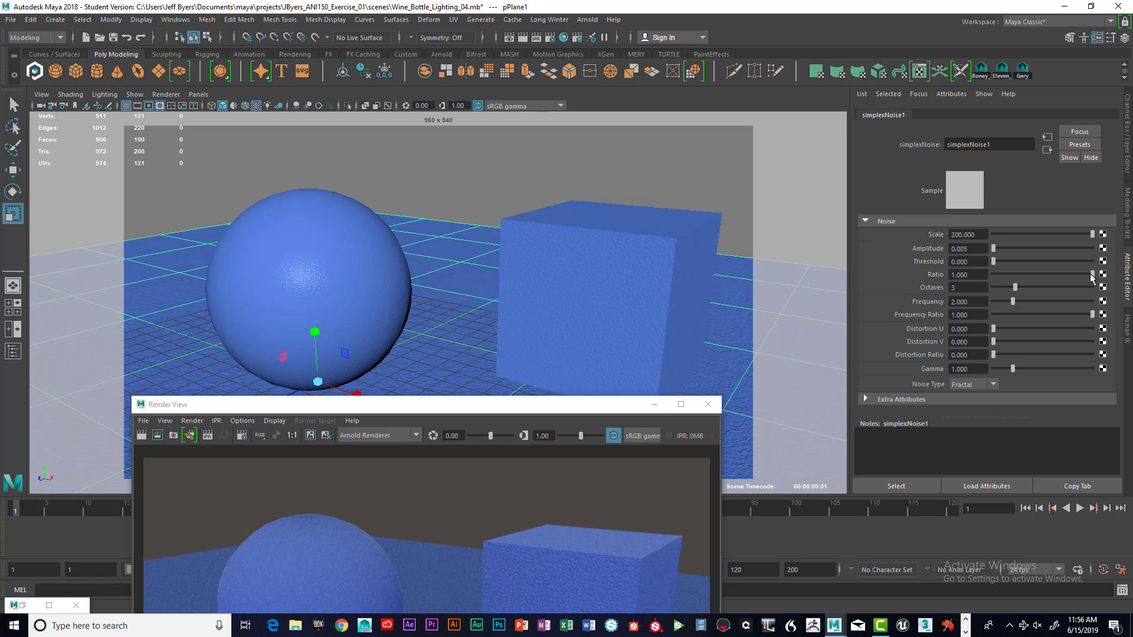
Step: Set the simplex noise Ratio to 0 and render the view again
{"action": "left_click_drag", "start_coordinate": [1093, 276], "coordinate": [1013, 287]}
{"action": "left_click_drag", "start_coordinate": [522, 409], "coordinate": [571, 163]}
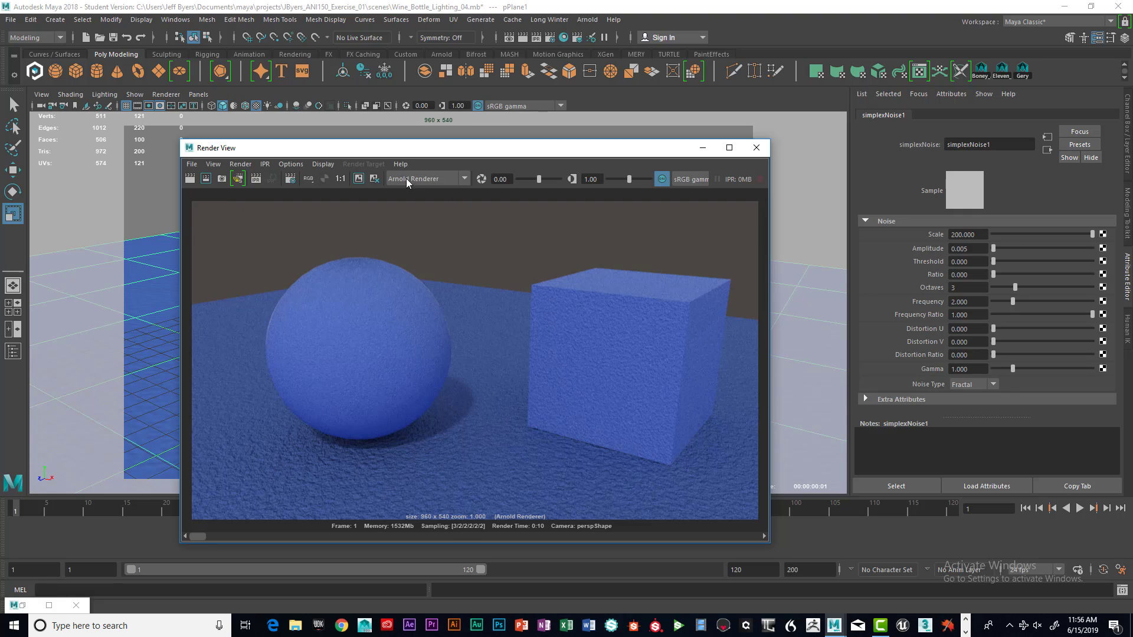
{"action": "left_click", "coordinate": [189, 178]}
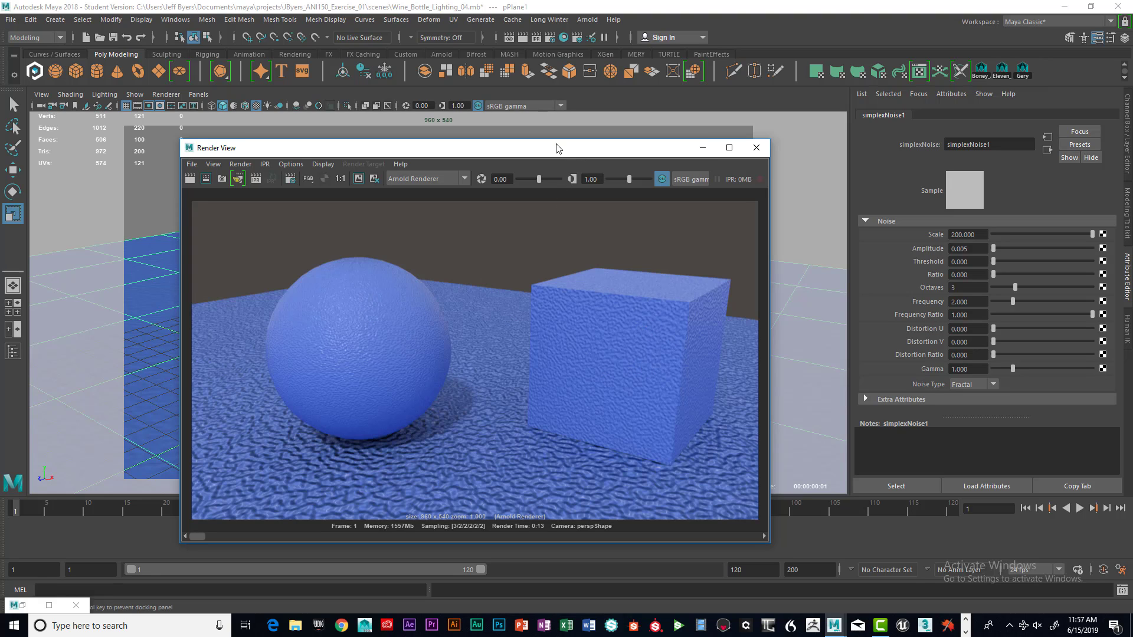
Step: Set the simplex noise Amplitude to 0.001, keep the existing render and render the view again
{"action": "left_click_drag", "start_coordinate": [578, 154], "coordinate": [528, 121]}
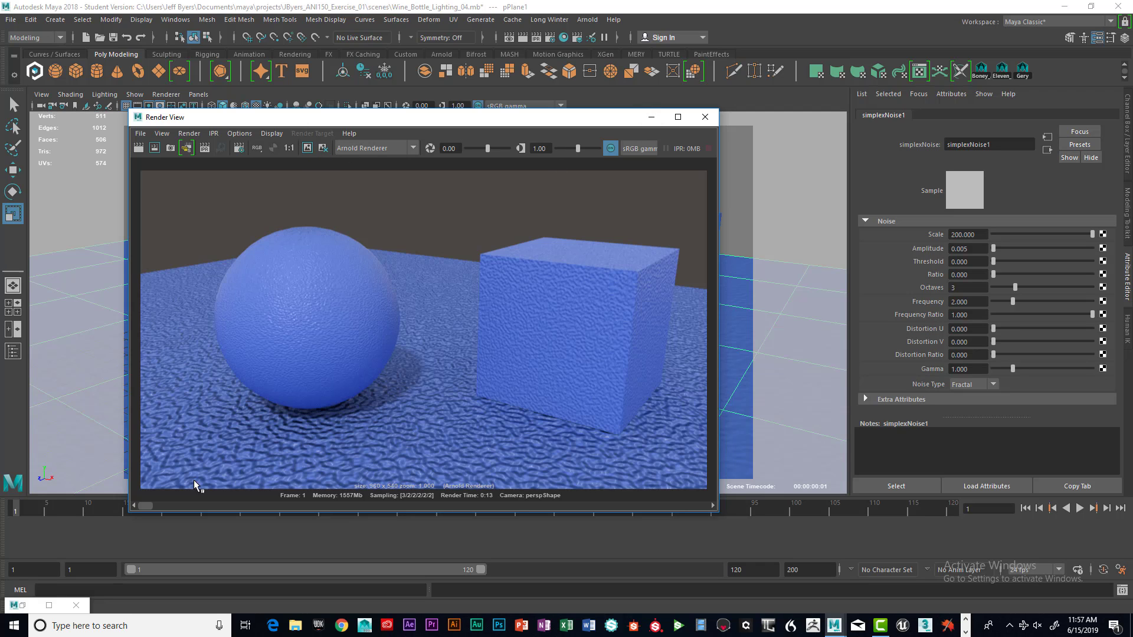
{"action": "mouse_move", "coordinate": [182, 508]}
{"action": "left_mouse_down"}
{"action": "mouse_move", "coordinate": [209, 511]}
{"action": "mouse_move", "coordinate": [171, 511]}
{"action": "mouse_move", "coordinate": [412, 505]}
{"action": "mouse_move", "coordinate": [161, 505]}
{"action": "left_mouse_up"}
{"action": "mouse_move", "coordinate": [627, 121]}
{"action": "left_mouse_down"}
{"action": "mouse_move", "coordinate": [597, 120]}
{"action": "mouse_move", "coordinate": [609, 119]}
{"action": "left_mouse_up"}
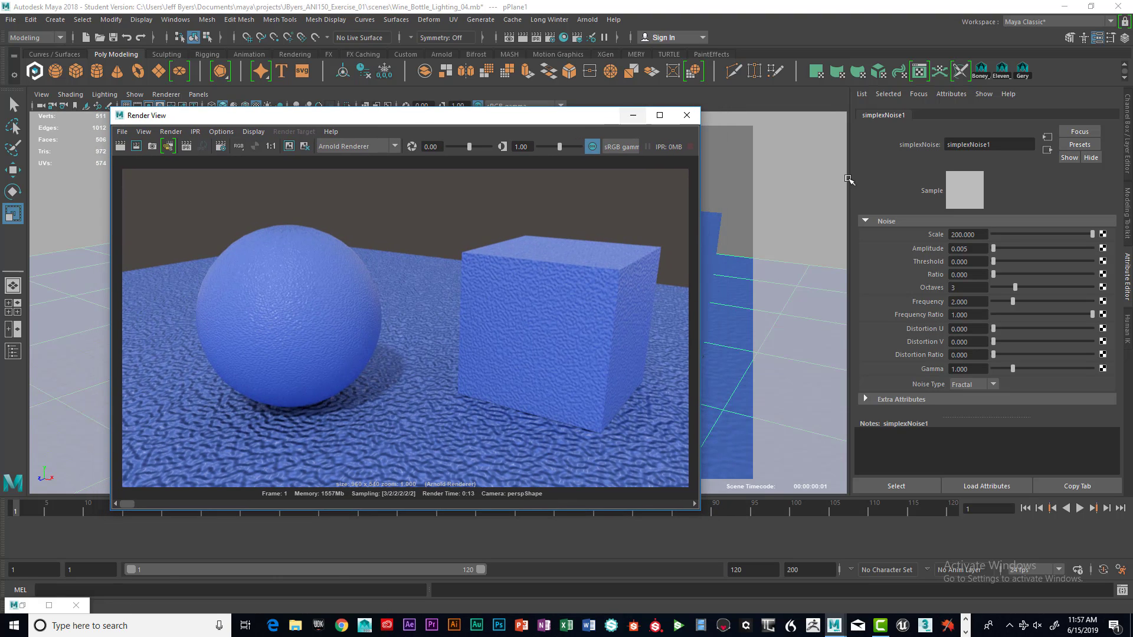
{"action": "left_click", "coordinate": [973, 249]}
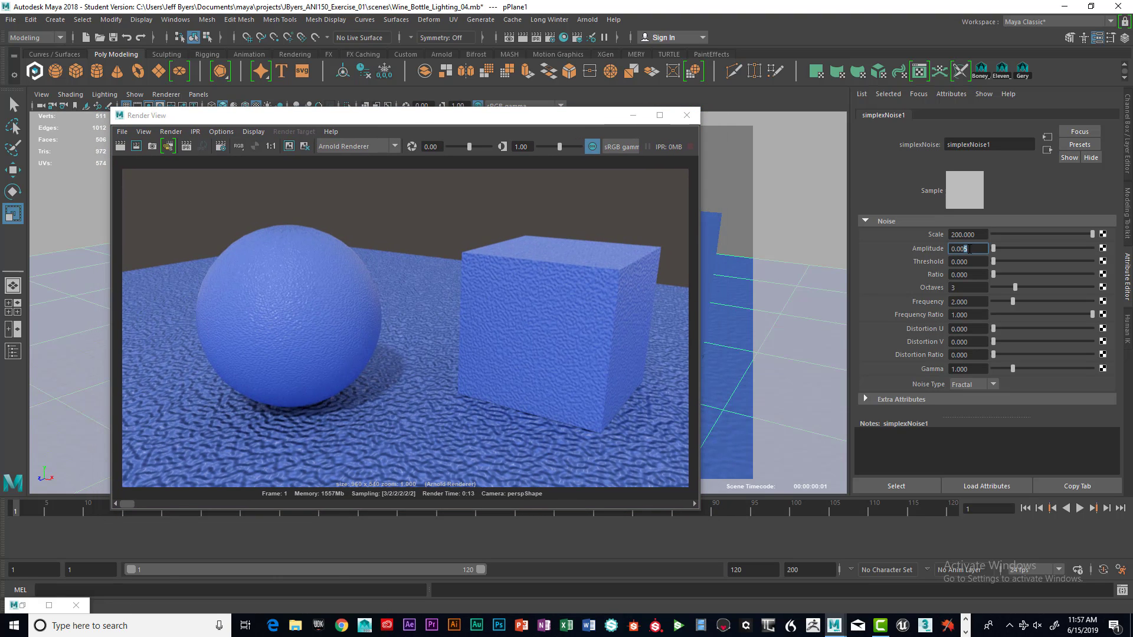
{"action": "key", "text": "BackSpace"}
{"action": "type", "text": "1"}
{"action": "key", "text": "Return"}
{"action": "left_click", "coordinate": [292, 148]}
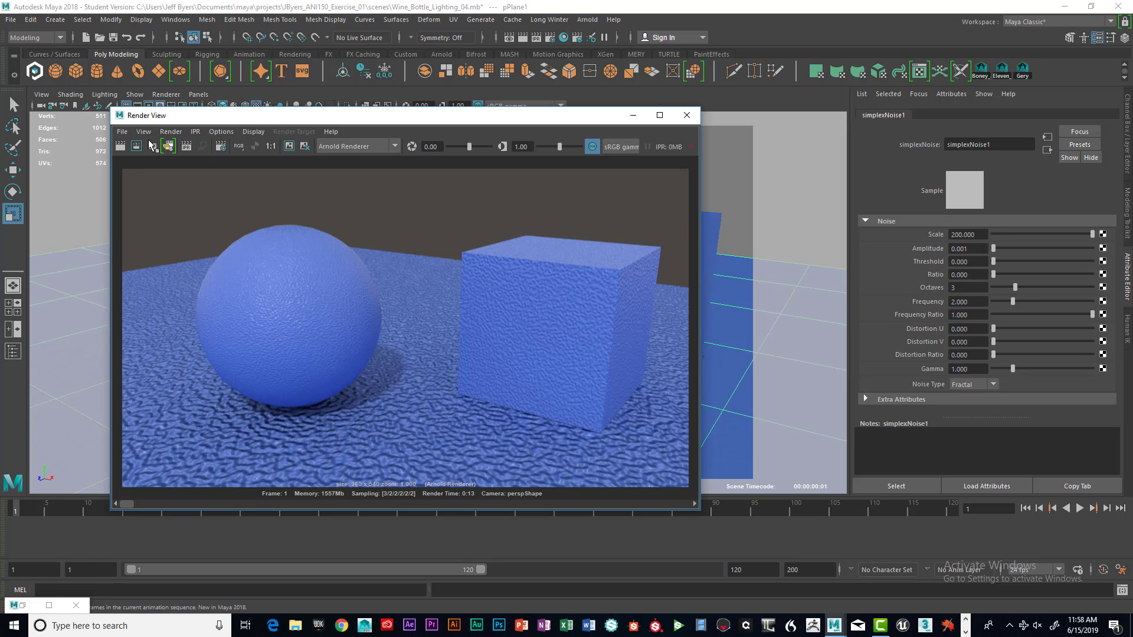
{"action": "left_click", "coordinate": [121, 146]}
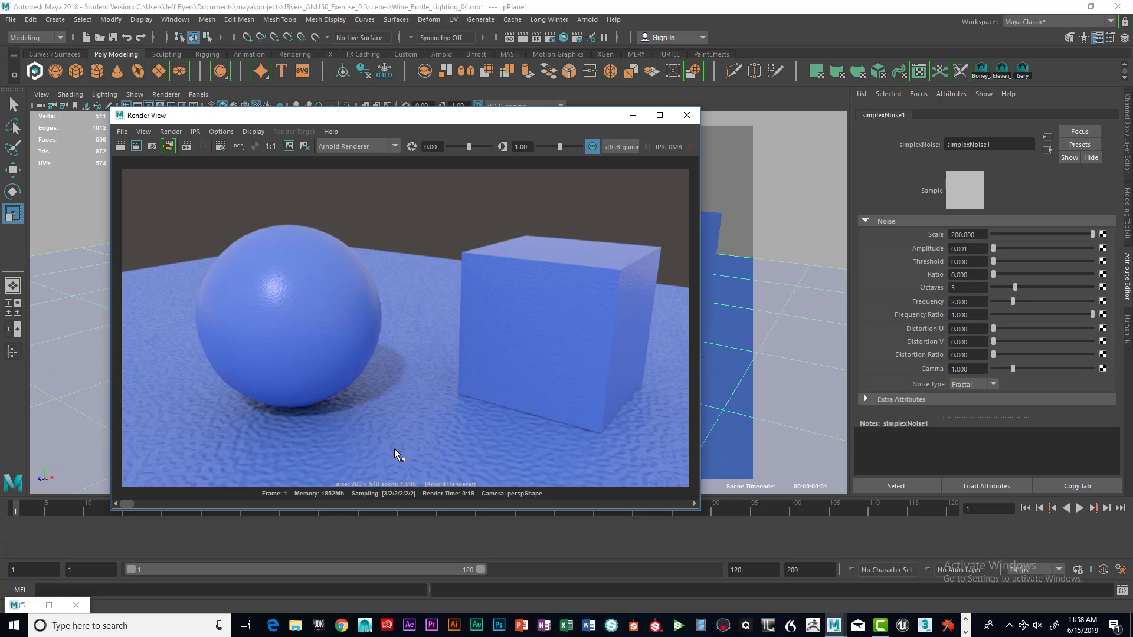
{"action": "left_click", "coordinate": [412, 417]}
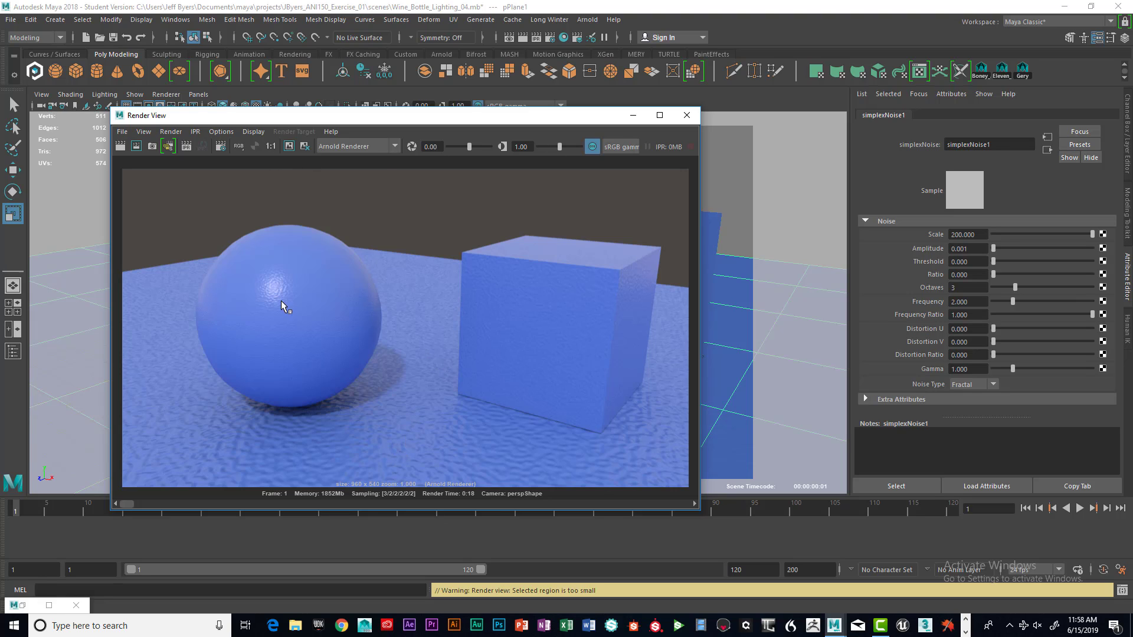
{"action": "left_click_drag", "start_coordinate": [130, 504], "coordinate": [106, 508]}
{"action": "left_click_drag", "start_coordinate": [575, 115], "coordinate": [742, 145]}
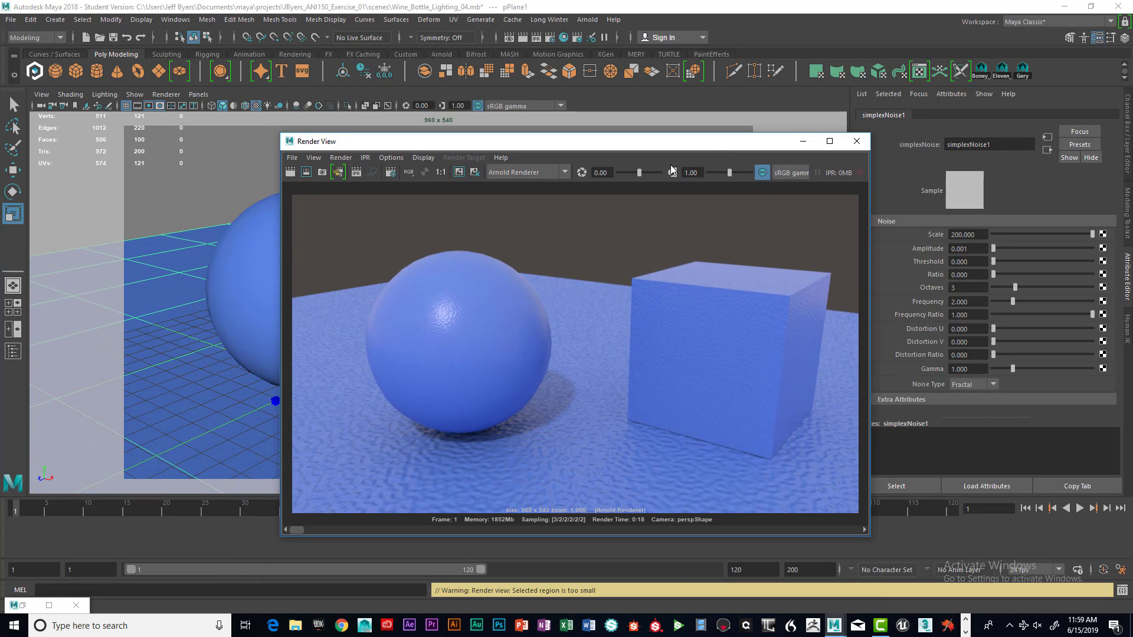
{"action": "left_click_drag", "start_coordinate": [526, 142], "coordinate": [510, 110]}
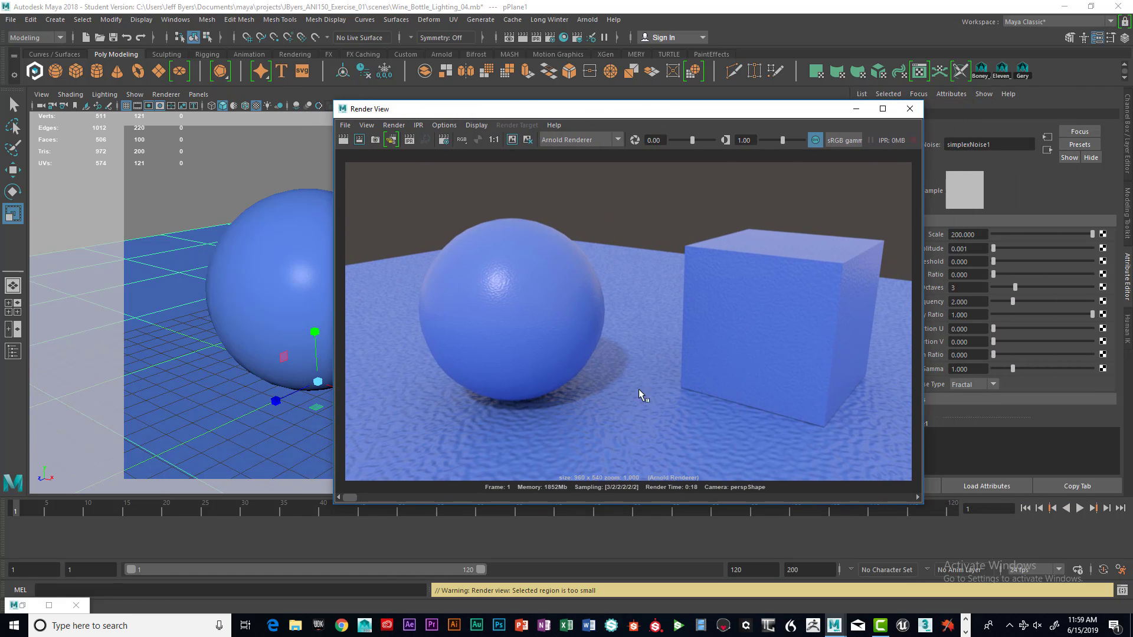
{"action": "left_click_drag", "start_coordinate": [636, 111], "coordinate": [669, 139]}
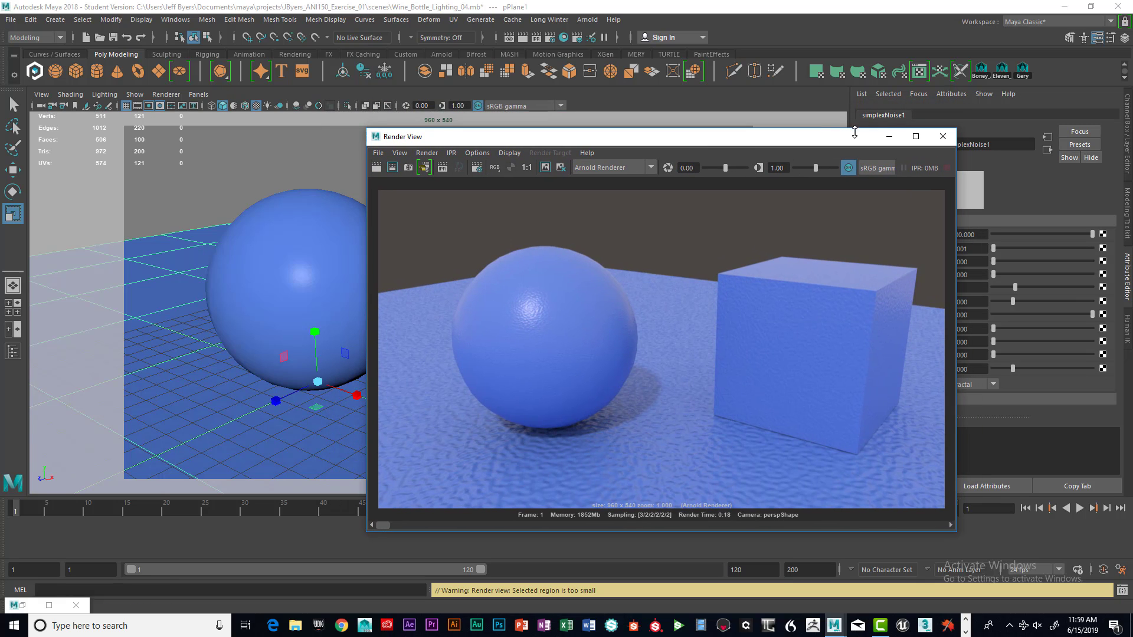
Step: Pull the perspective camera back to show nearly the whole ground plane, keep the existing render and render this wider view
{"action": "left_click_drag", "start_coordinate": [797, 138], "coordinate": [921, 142]}
{"action": "scroll", "coordinate": [420, 282], "scroll_direction": "down", "scroll_amount": 5}
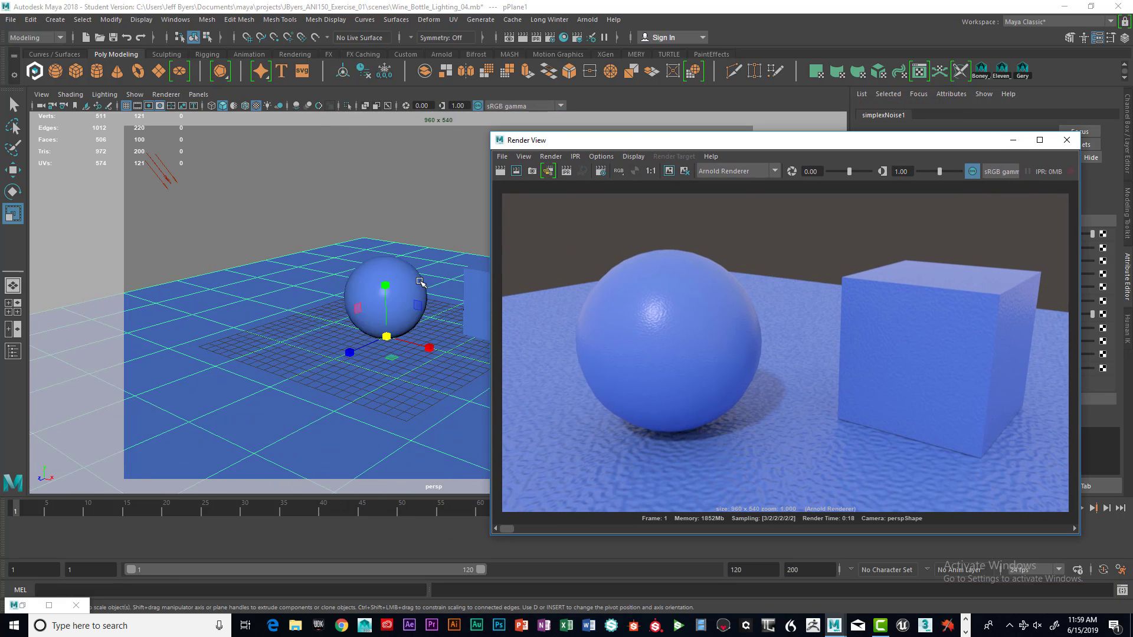
{"action": "scroll", "coordinate": [420, 282], "scroll_direction": "down", "scroll_amount": 5}
{"action": "middle_click_drag", "start_coordinate": [366, 285], "coordinate": [325, 289], "text": "alt"}
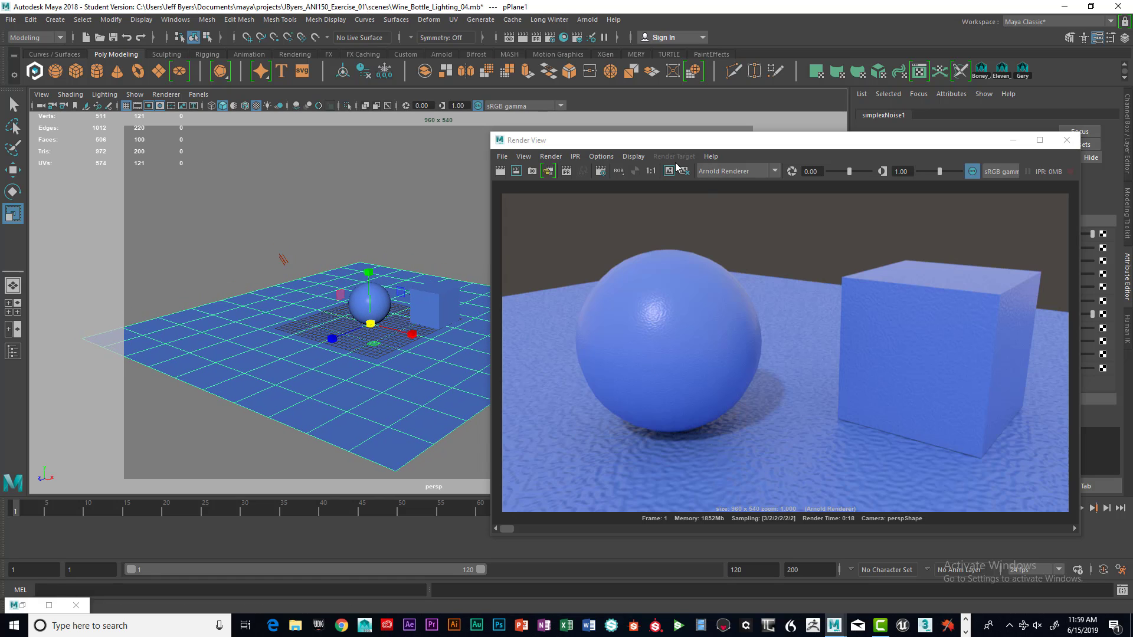
{"action": "left_click", "coordinate": [669, 169]}
{"action": "left_click", "coordinate": [502, 170]}
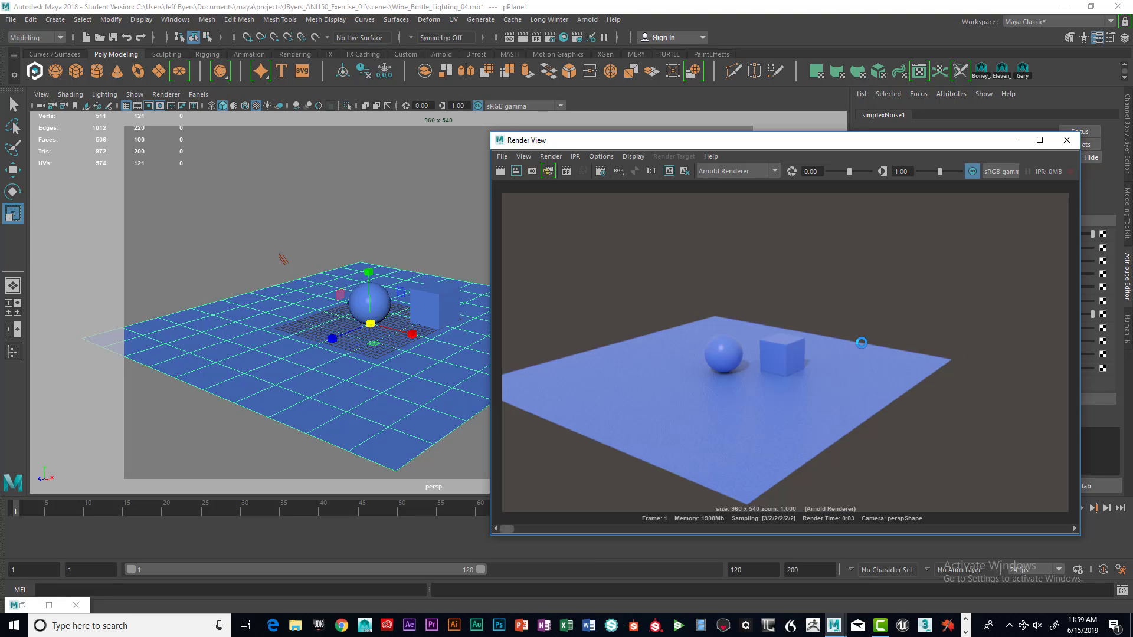
{"action": "left_click_drag", "start_coordinate": [849, 319], "coordinate": [837, 277]}
{"action": "left_click_drag", "start_coordinate": [883, 140], "coordinate": [772, 108]}
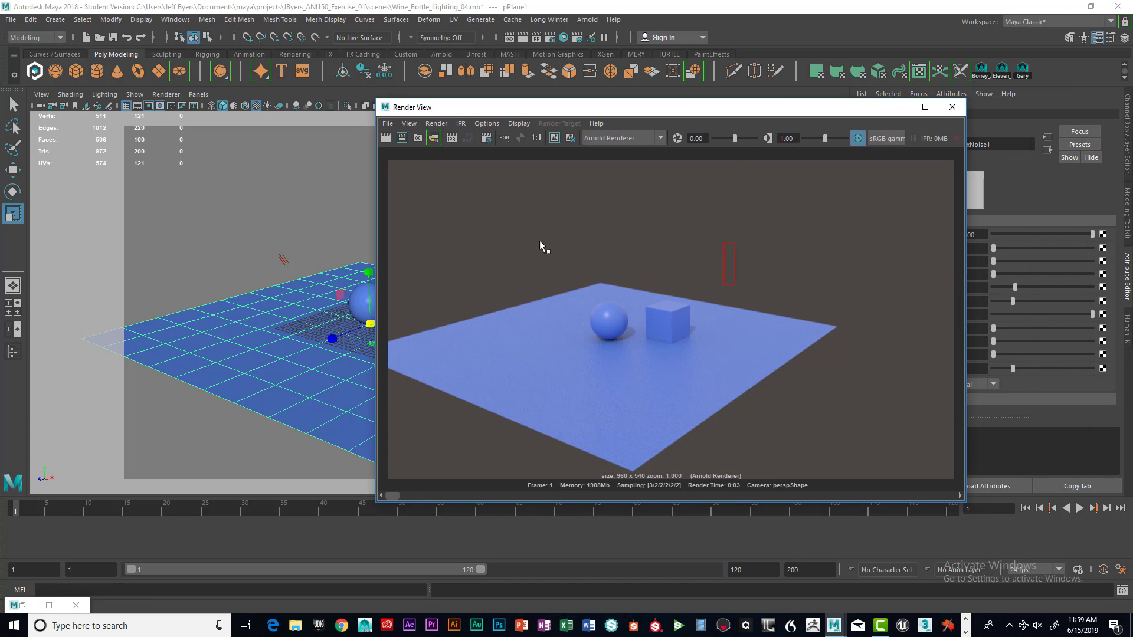
Step: Reframe the perspective view so the whole ground plane fits inside the resolution gate, and bring the render window back for another render
{"action": "left_click_drag", "start_coordinate": [574, 109], "coordinate": [780, 128]}
{"action": "left_click_drag", "start_coordinate": [399, 313], "coordinate": [388, 303], "text": "alt"}
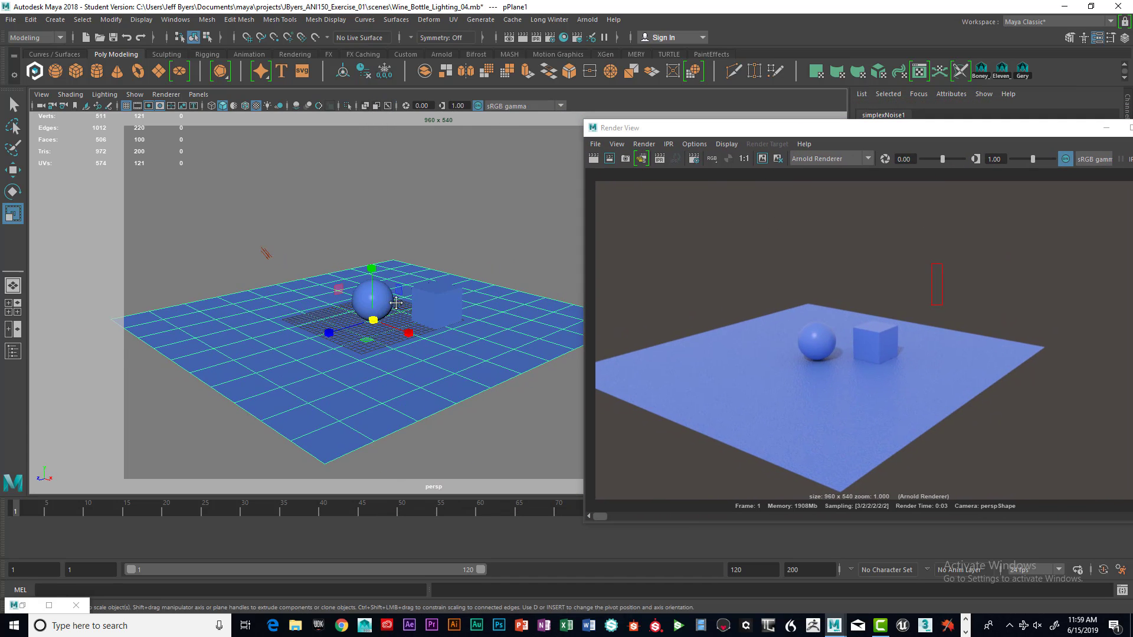
{"action": "middle_click_drag", "start_coordinate": [394, 303], "coordinate": [428, 289], "text": "alt"}
{"action": "right_click_drag", "start_coordinate": [427, 290], "coordinate": [478, 292], "text": "alt"}
{"action": "left_click_drag", "start_coordinate": [481, 295], "coordinate": [507, 298], "text": "alt"}
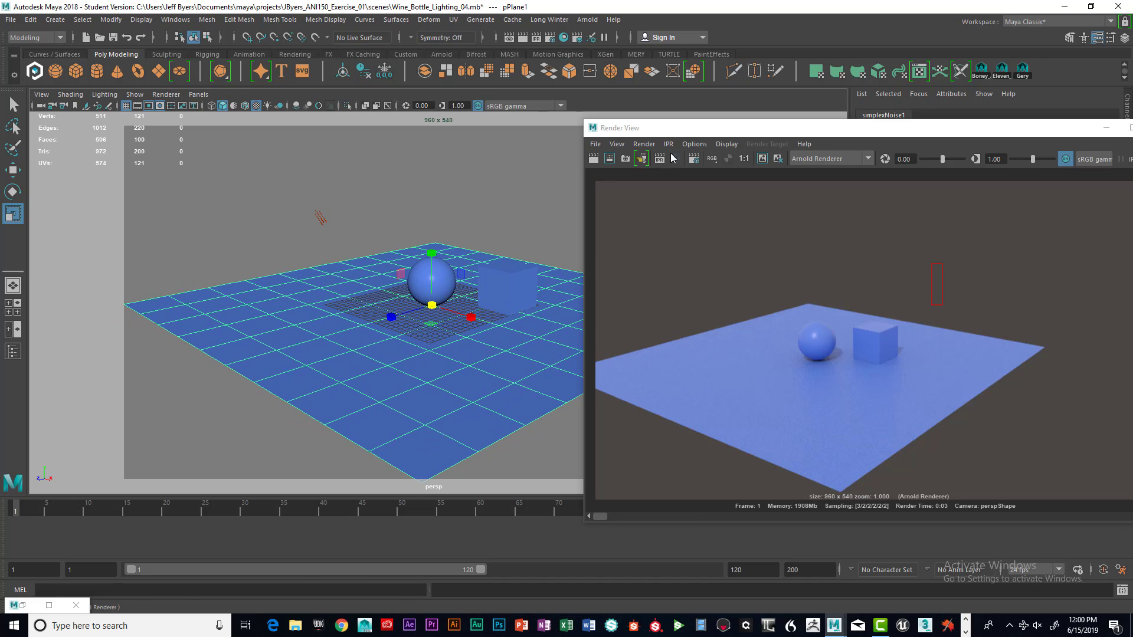
{"action": "left_click_drag", "start_coordinate": [645, 135], "coordinate": [883, 175]}
{"action": "middle_click_drag", "start_coordinate": [510, 255], "coordinate": [523, 248], "text": "alt"}
{"action": "right_click_drag", "start_coordinate": [523, 247], "coordinate": [525, 248], "text": "alt"}
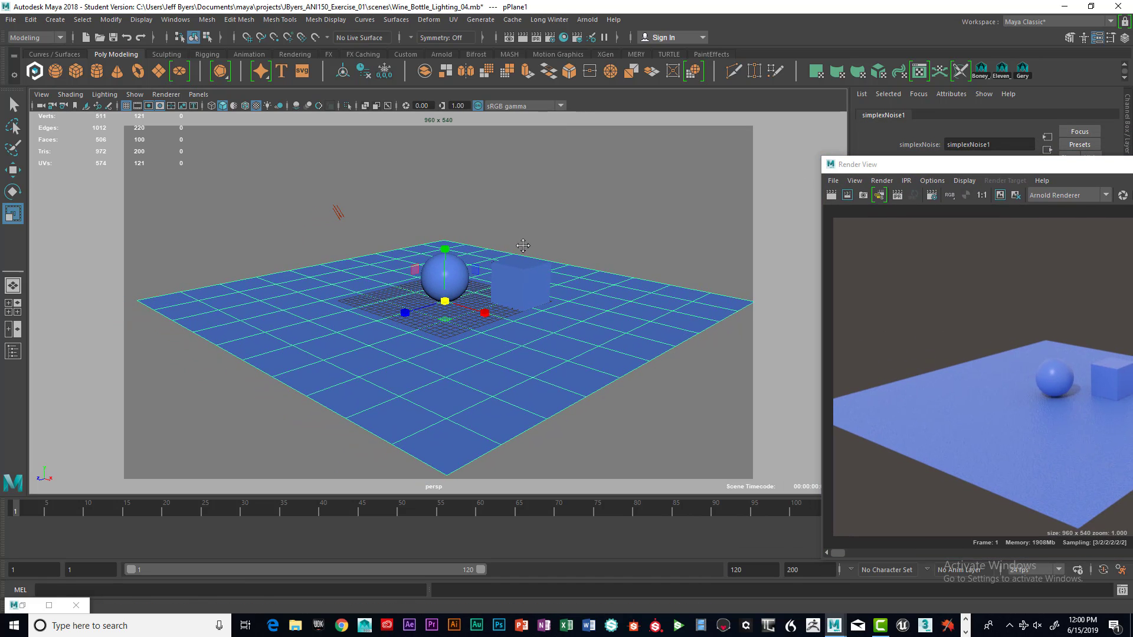
{"action": "middle_click_drag", "start_coordinate": [526, 248], "coordinate": [516, 245], "text": "alt"}
{"action": "right_click_drag", "start_coordinate": [516, 246], "coordinate": [532, 247], "text": "alt"}
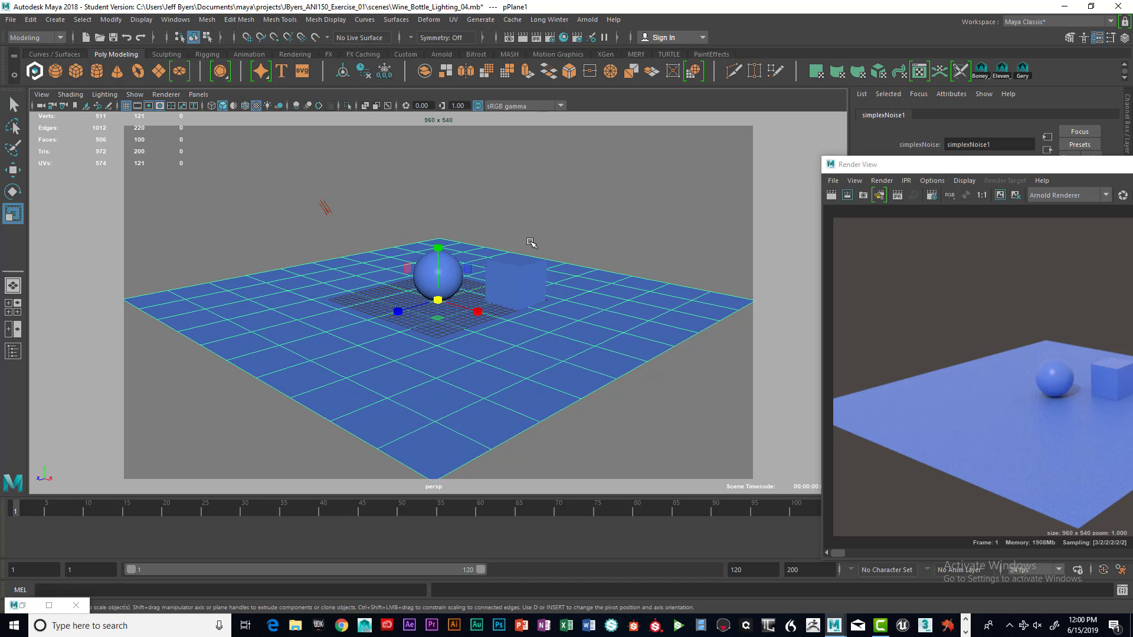
{"action": "middle_click_drag", "start_coordinate": [534, 245], "coordinate": [532, 239], "text": "alt"}
{"action": "left_click_drag", "start_coordinate": [924, 164], "coordinate": [541, 114]}
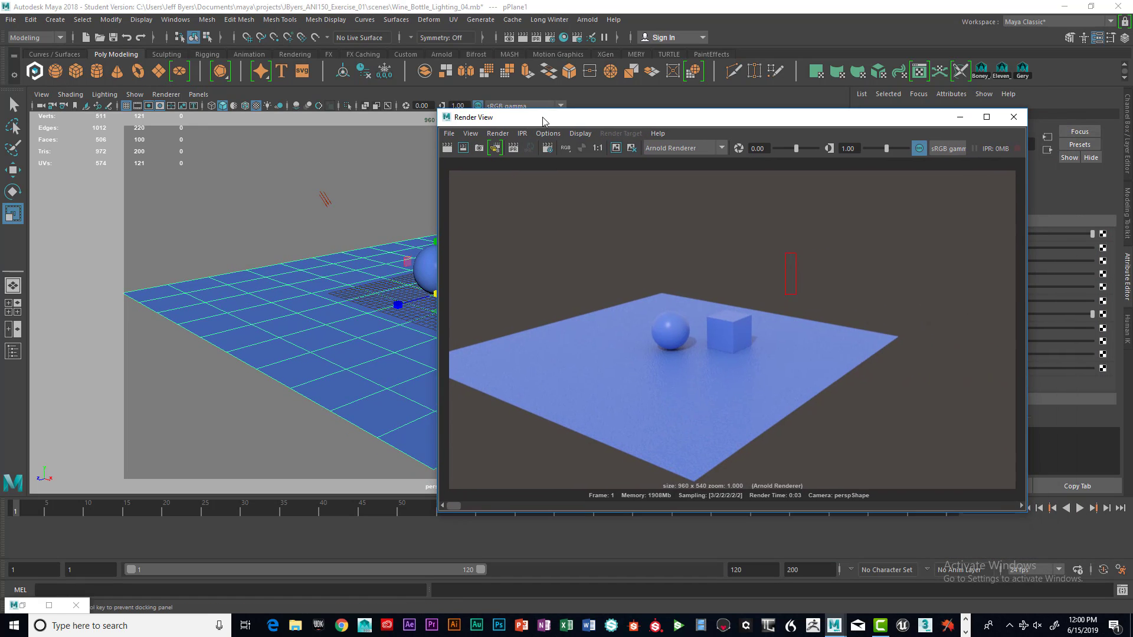